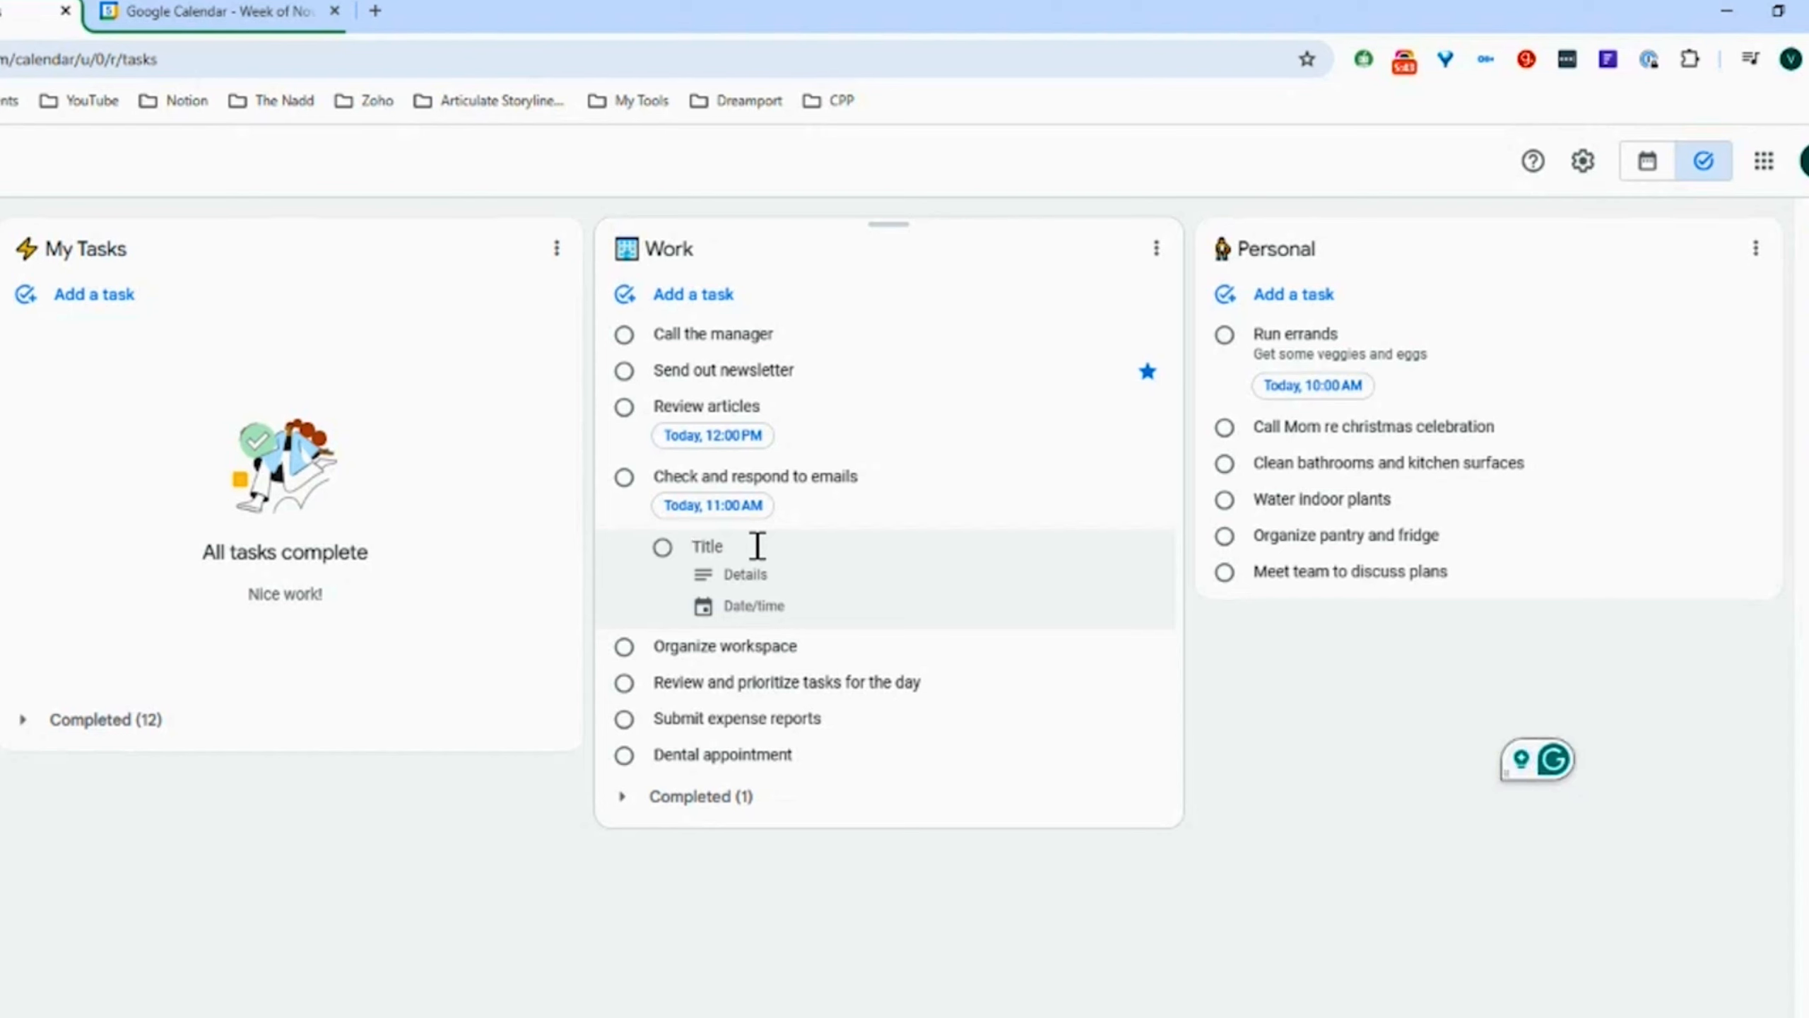
Add a subtask named "Access my email" under the Check and respond to emails task
type("Access my email")
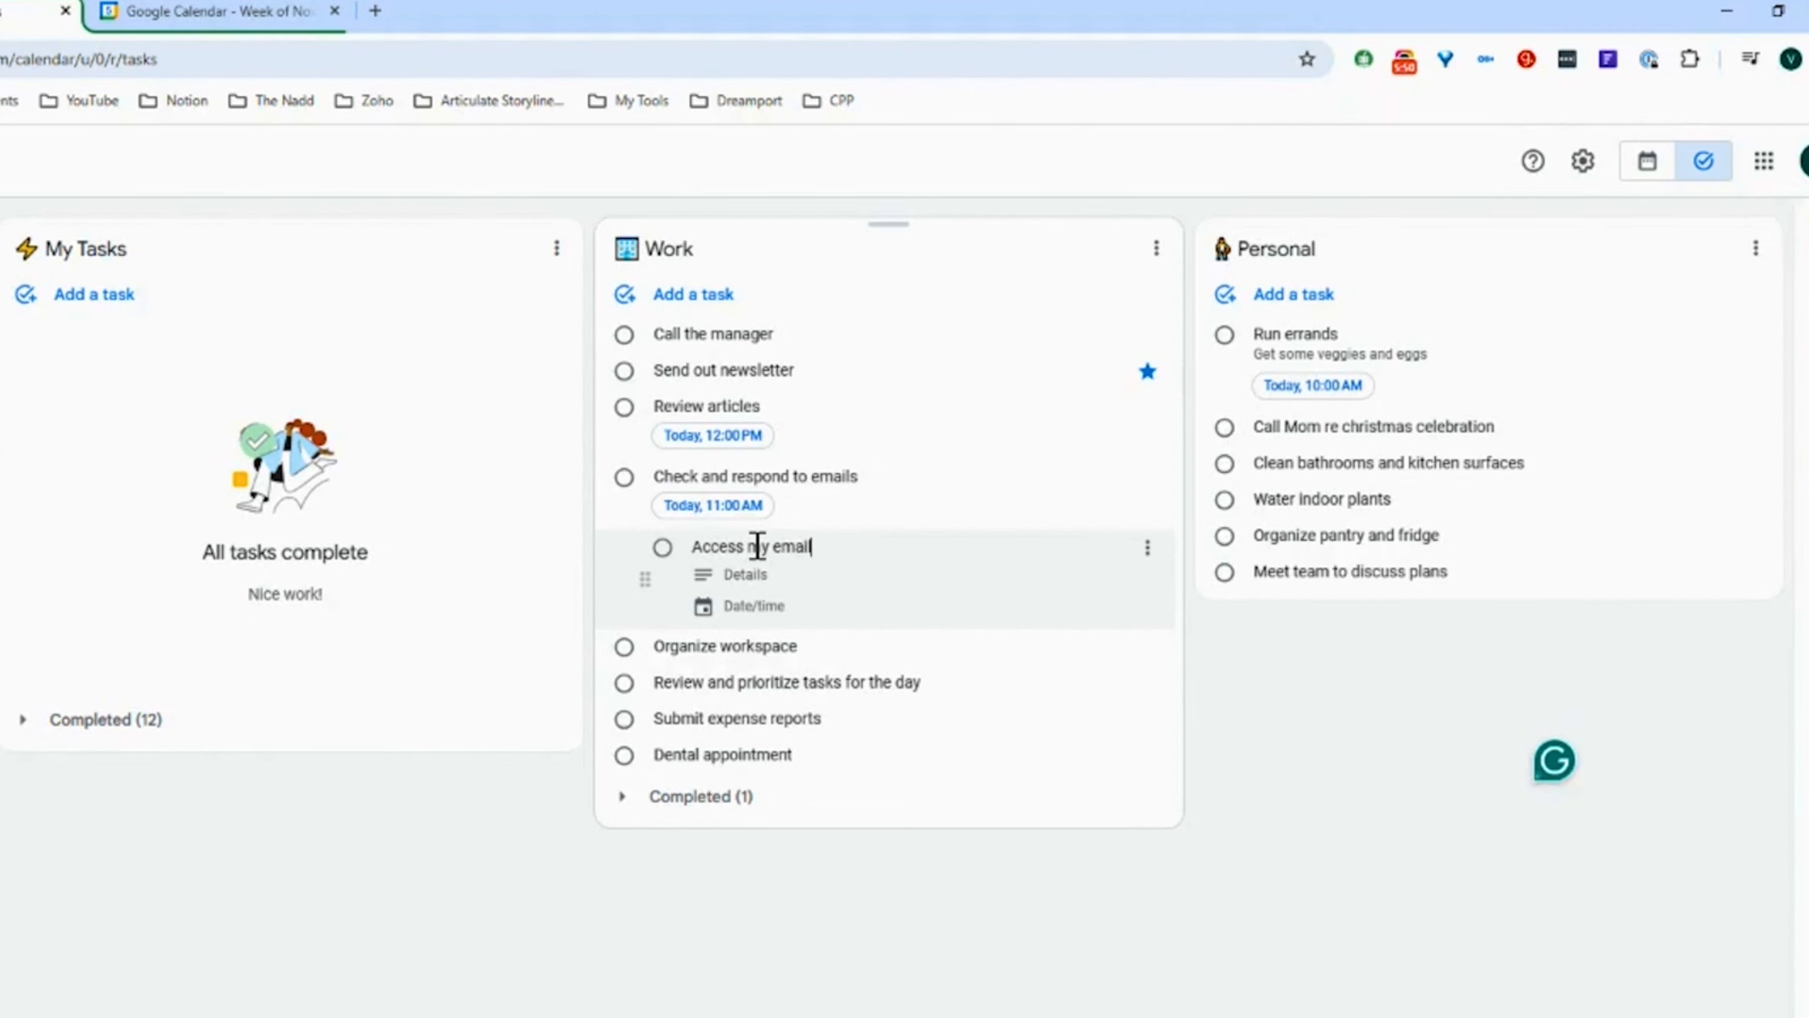
key("Return")
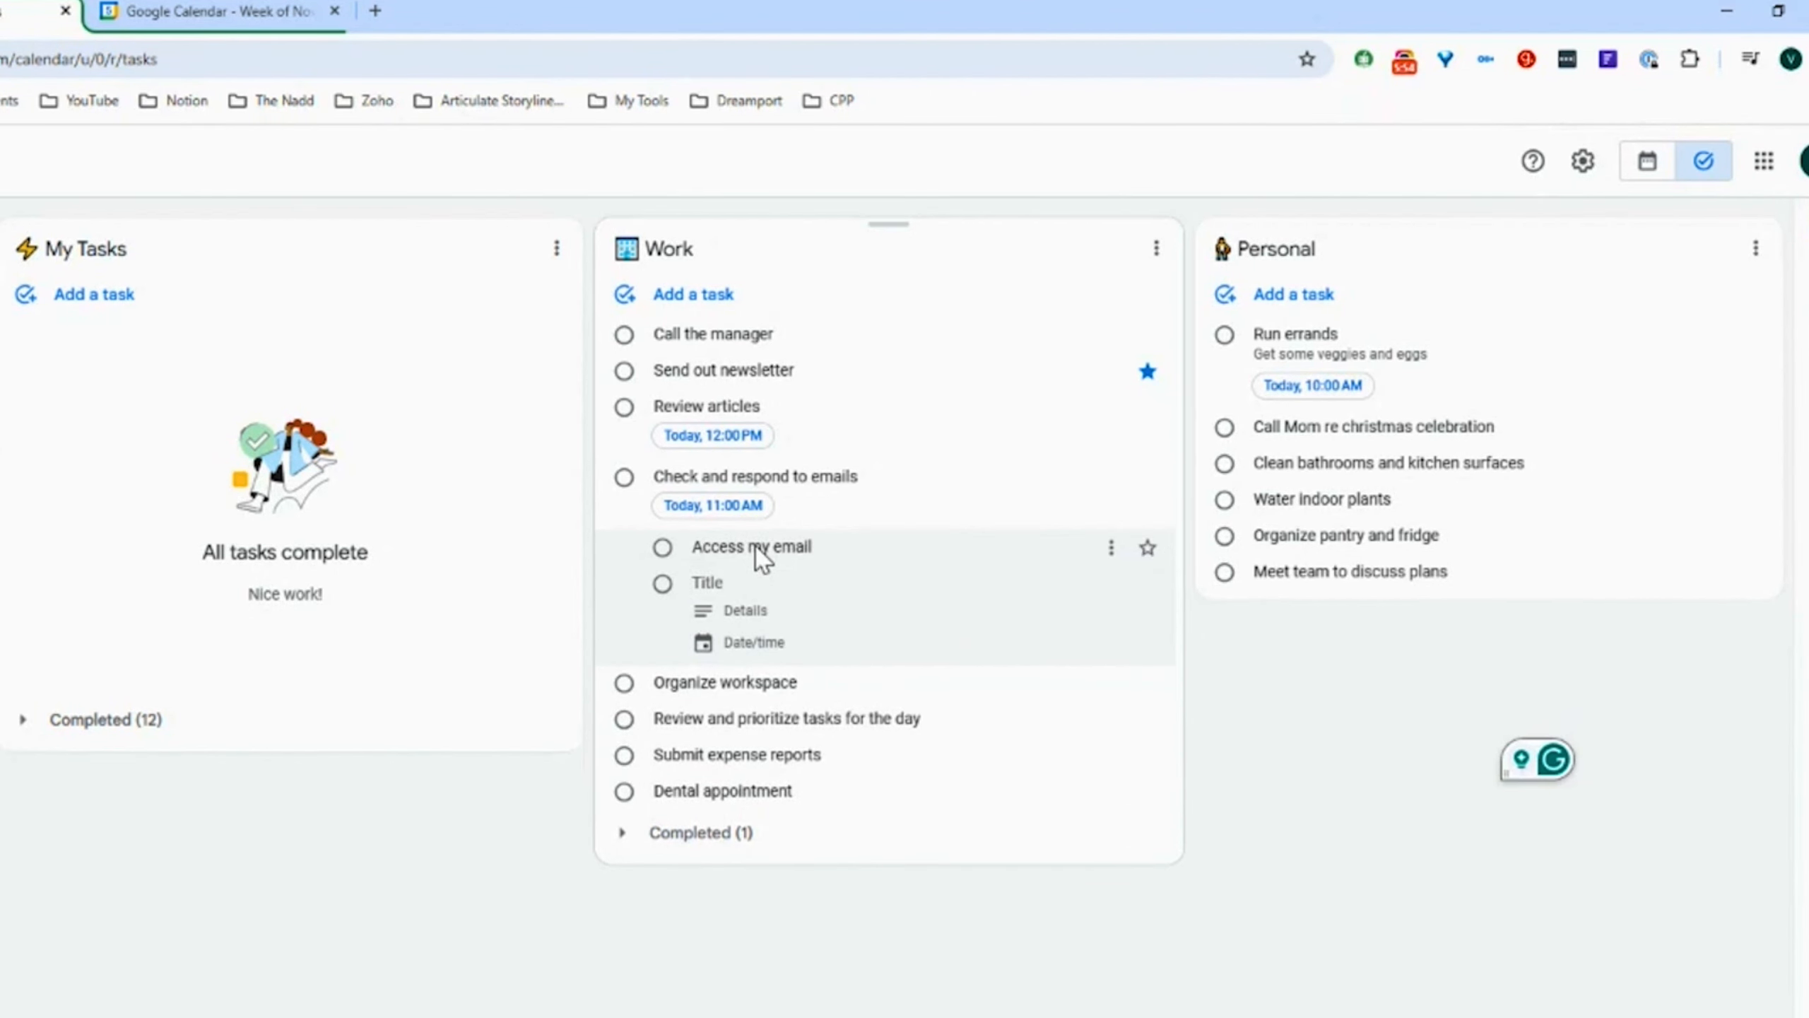
Add two more subtasks, "Read my emails" and "Send a resonse", under the same task
type("Read my emails")
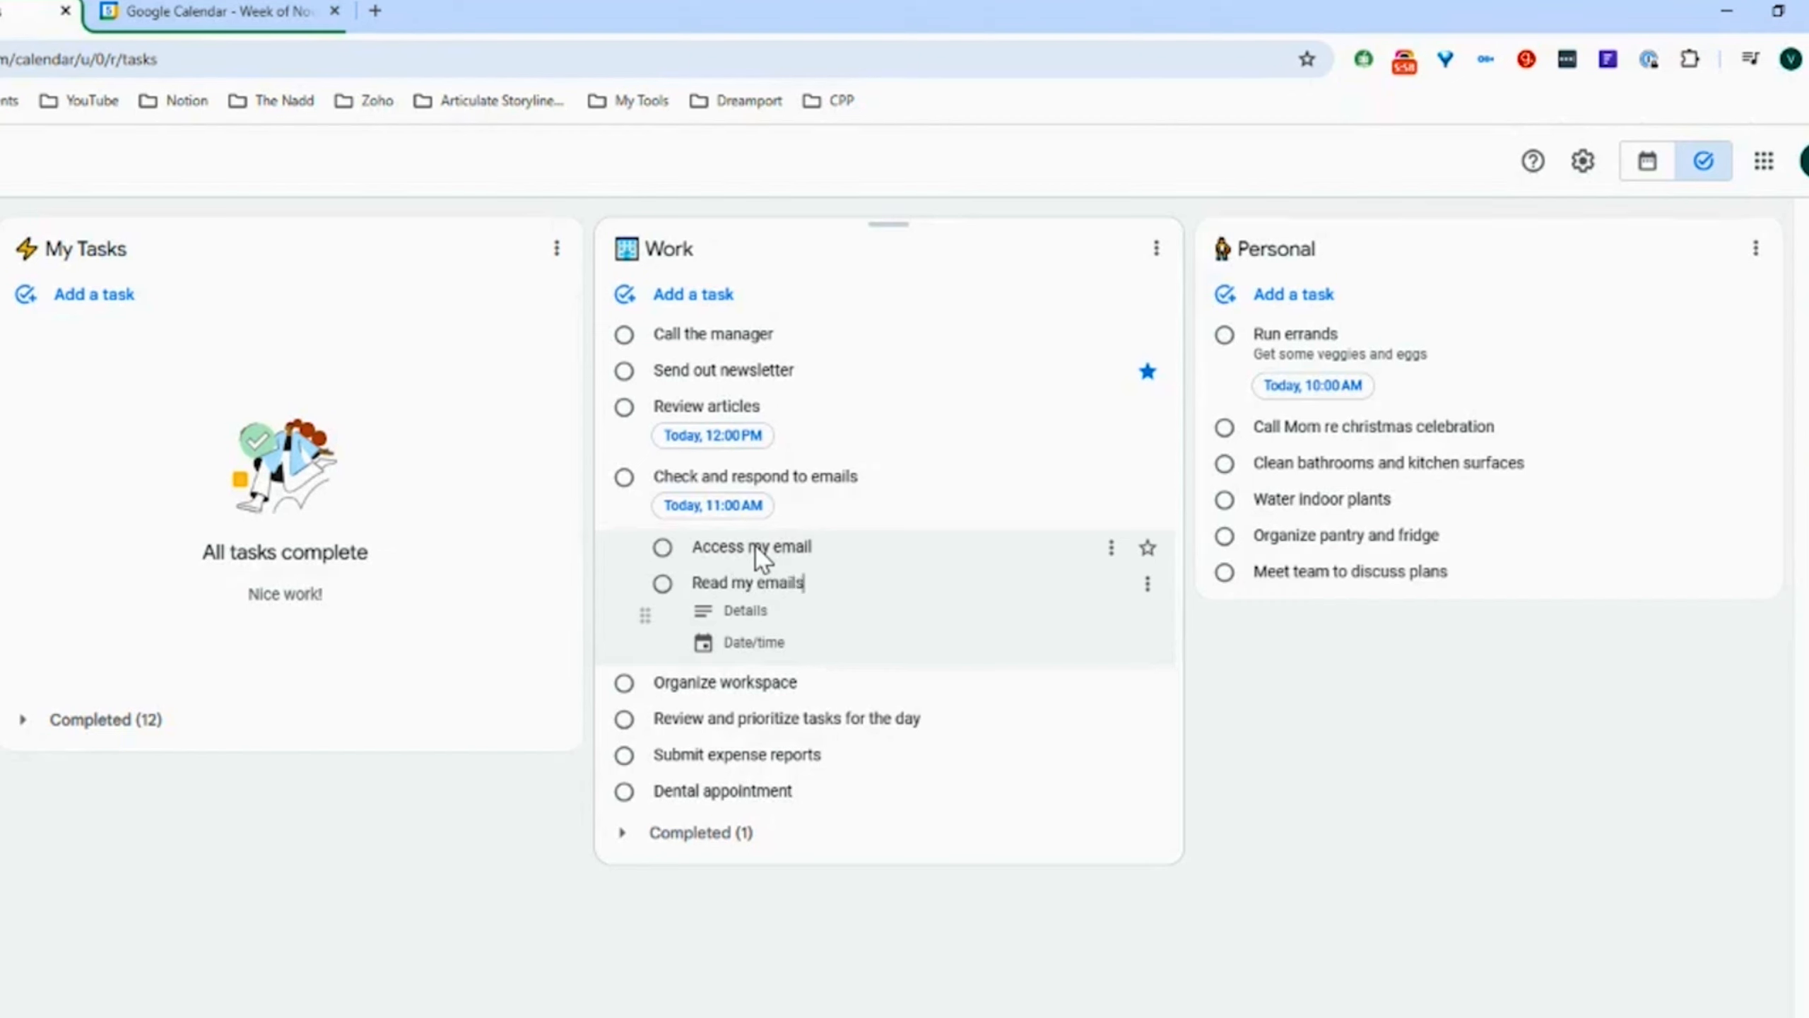
key("Return")
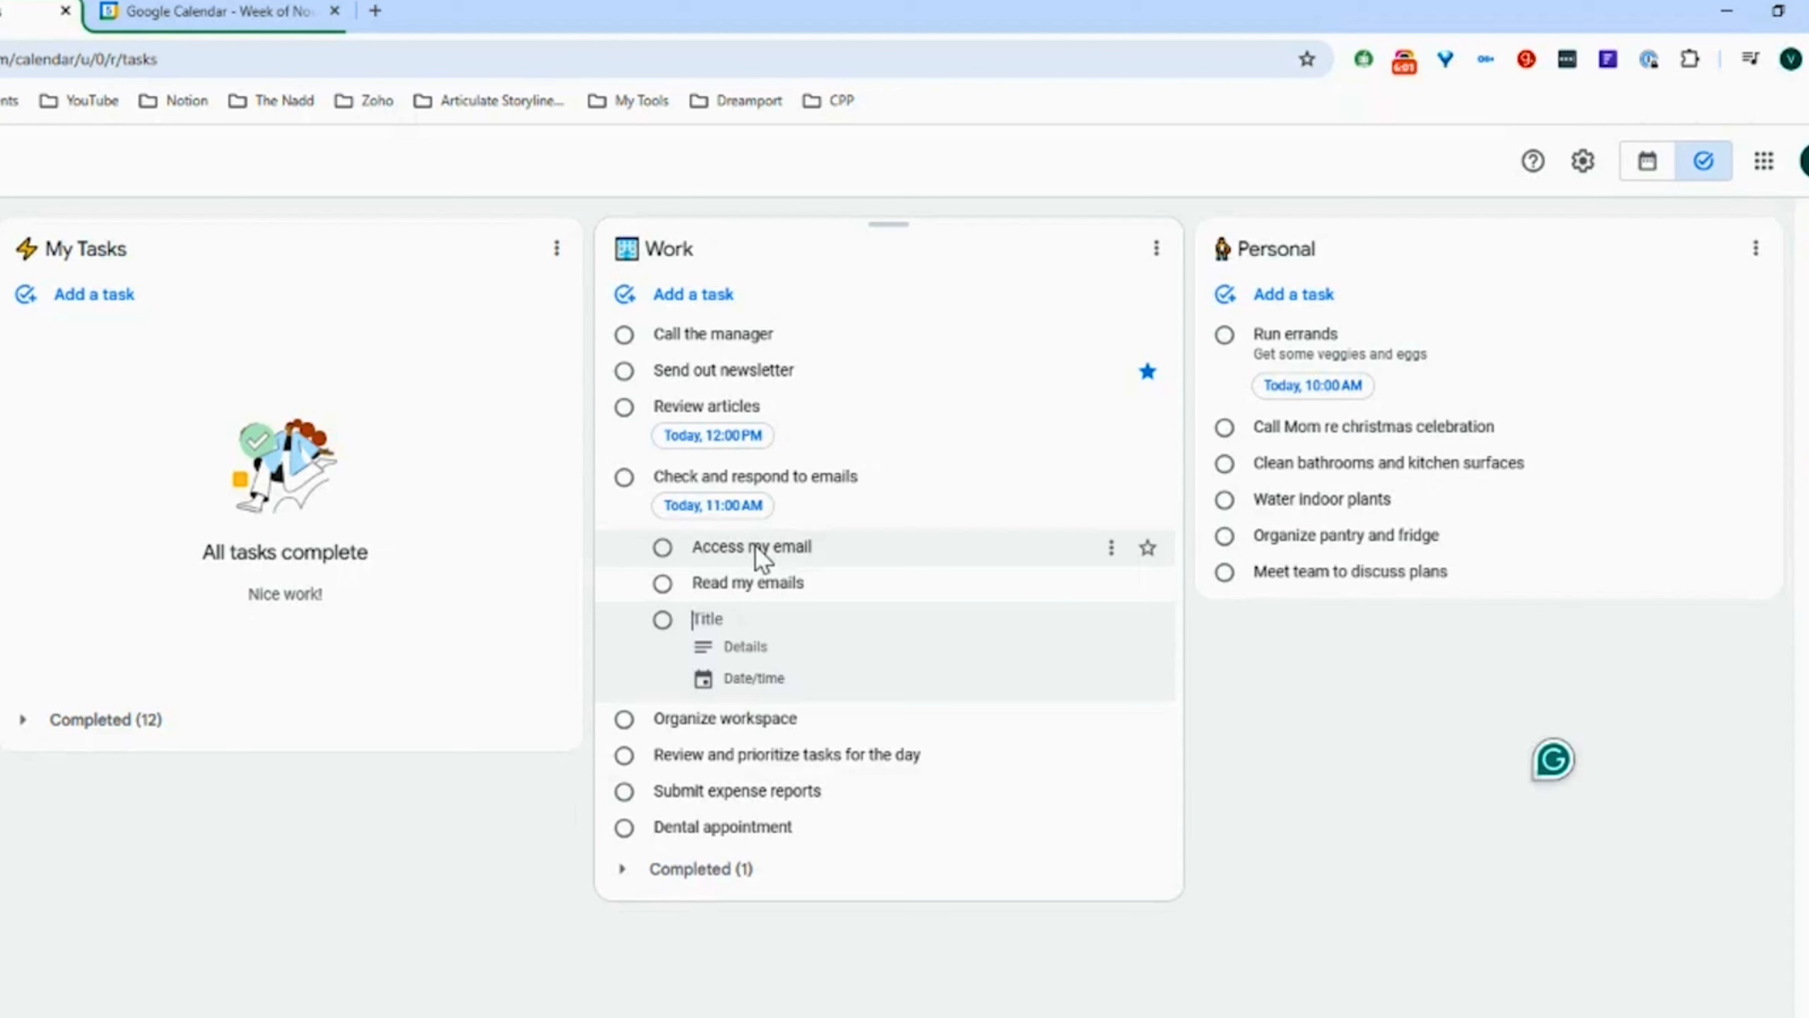
type("Send a resonse")
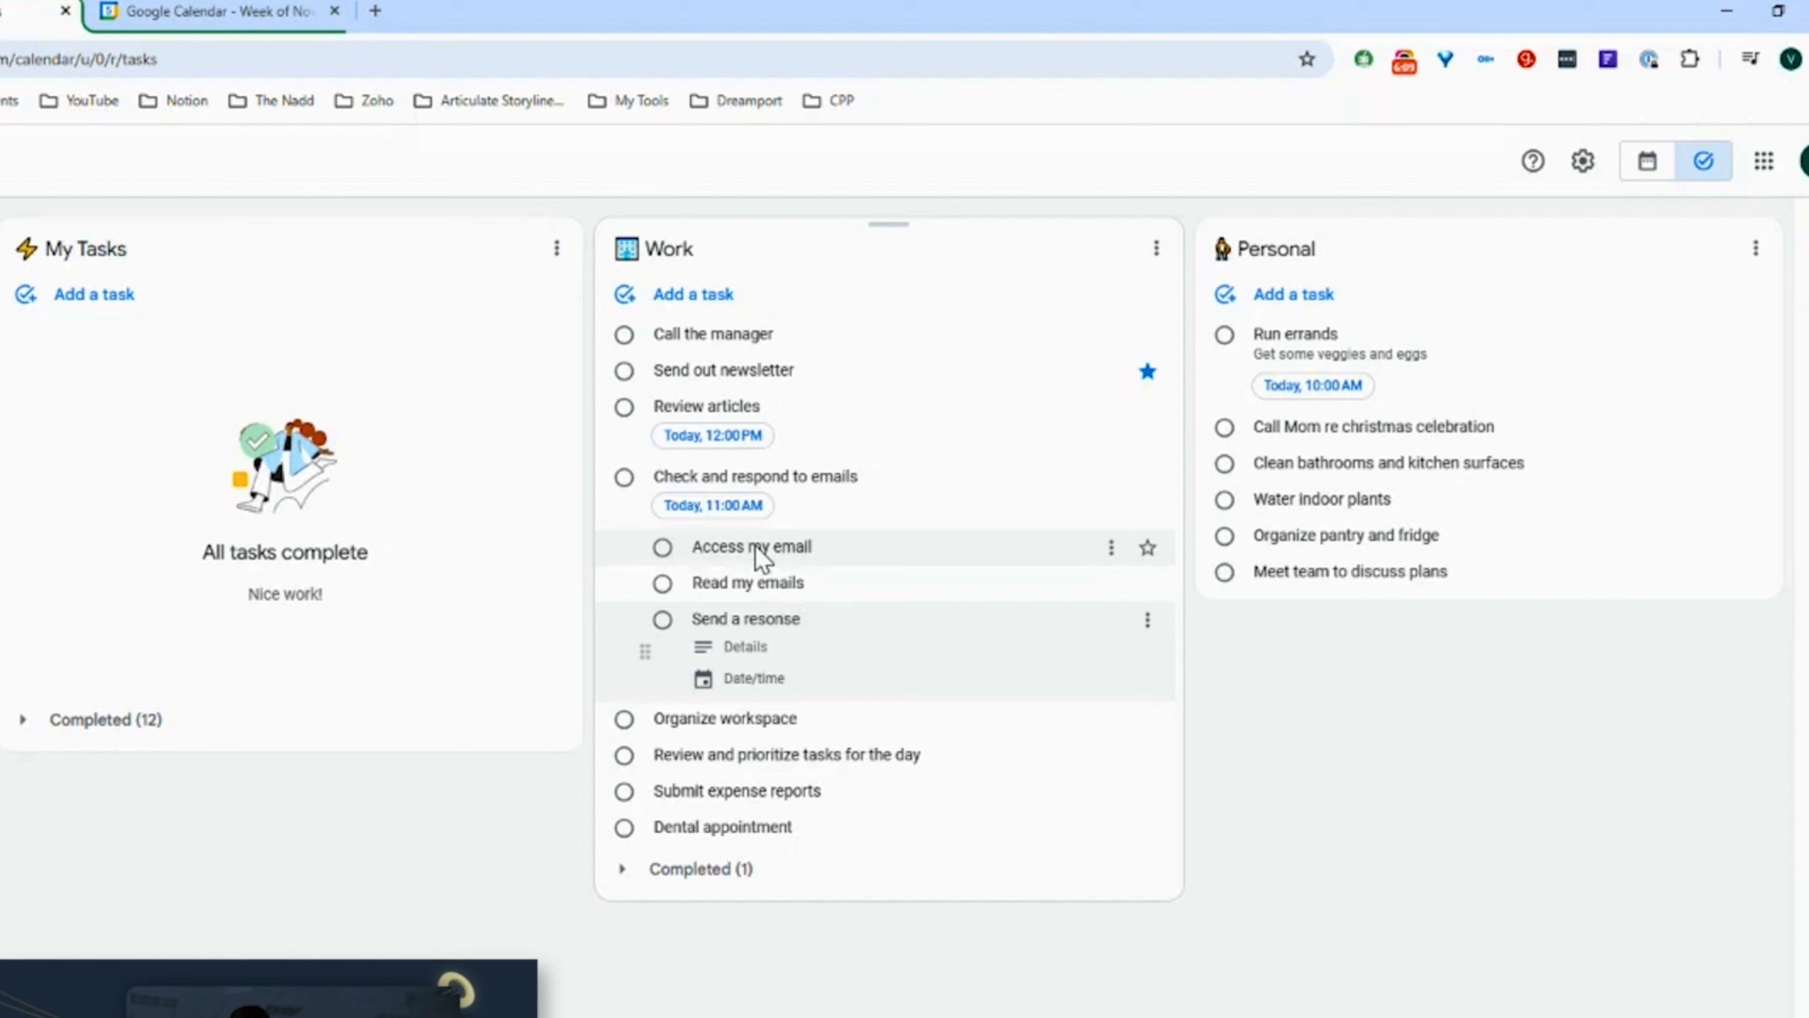
key("Return")
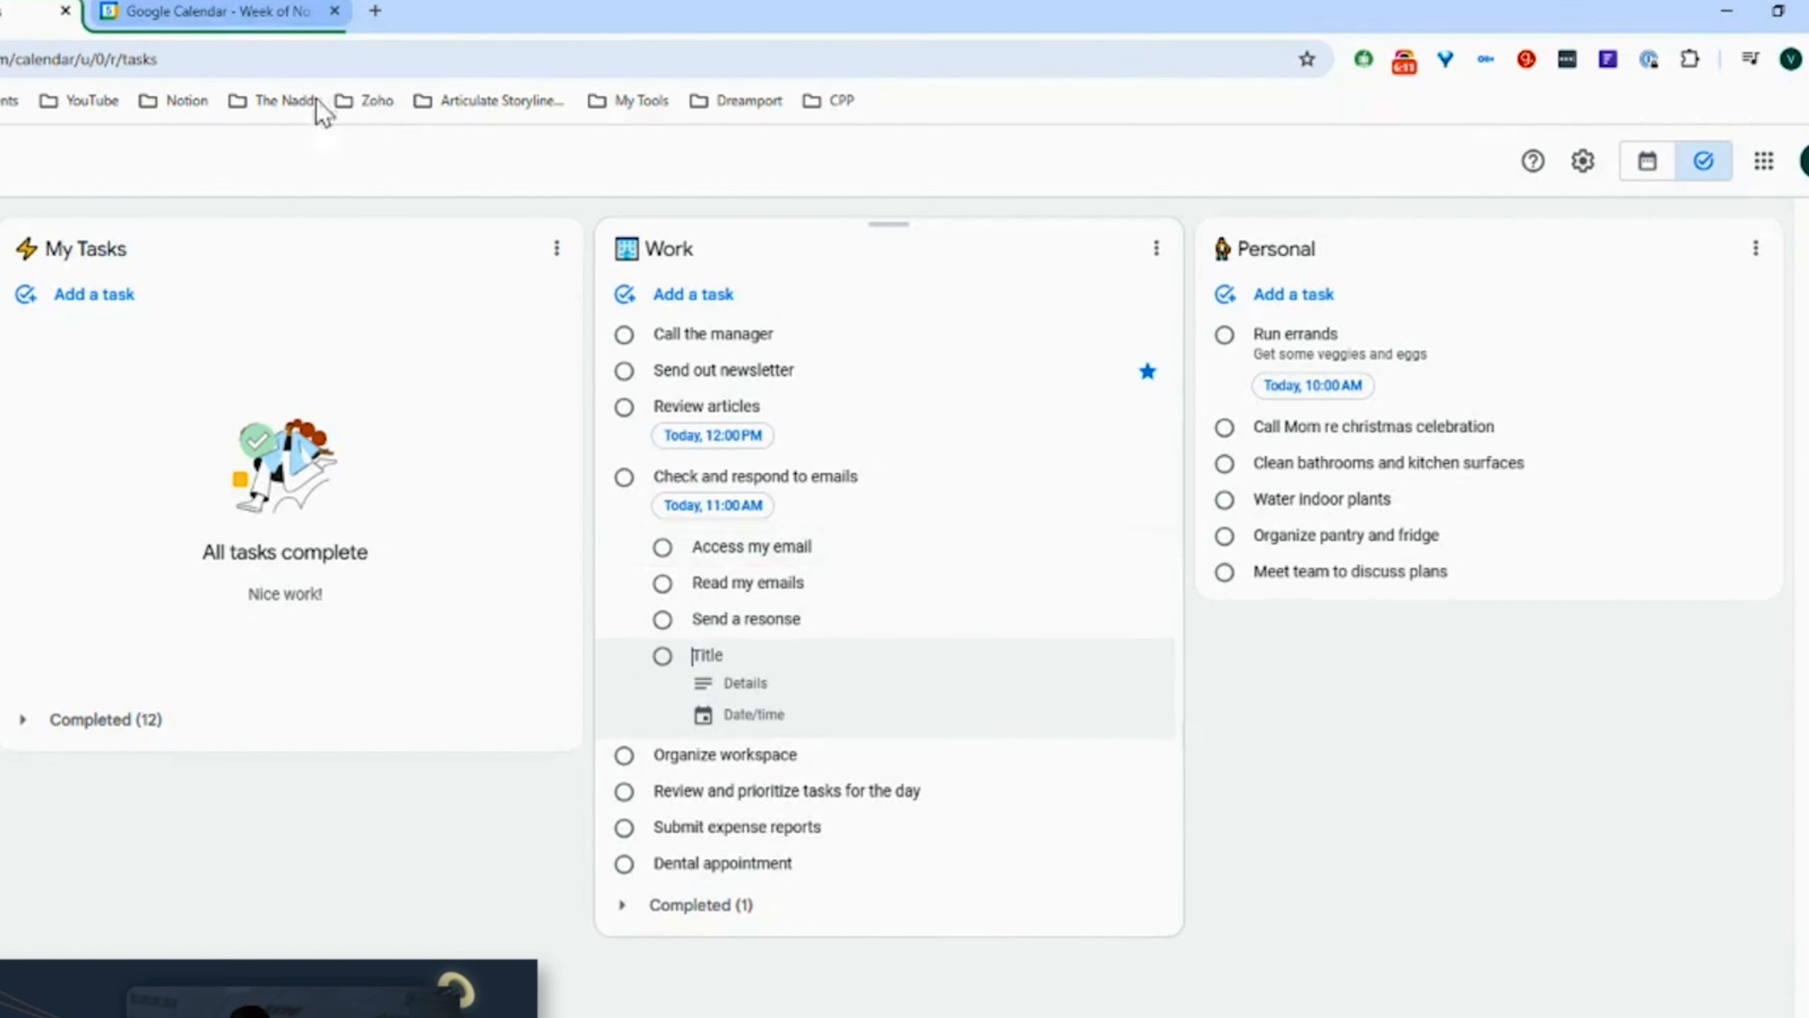
left_click(1320, 802)
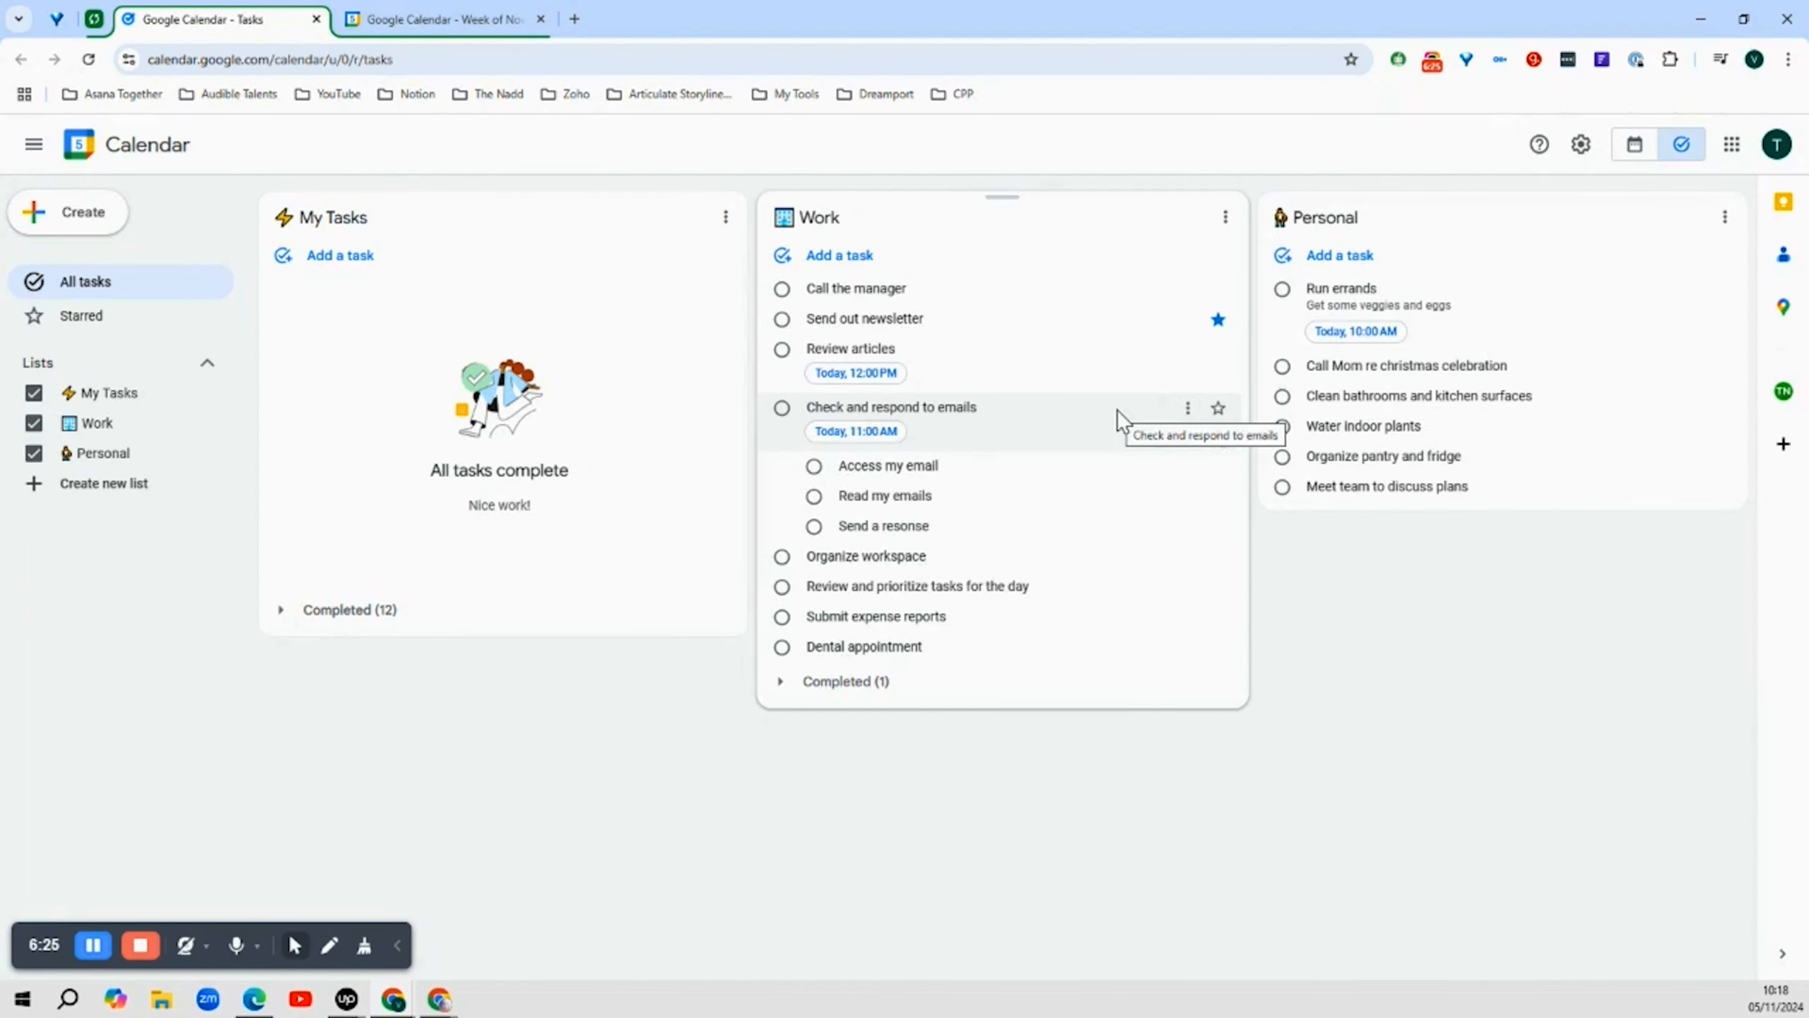
Add the details "Very important message to send out today" to the Check and respond to emails task
left_click(1116, 410)
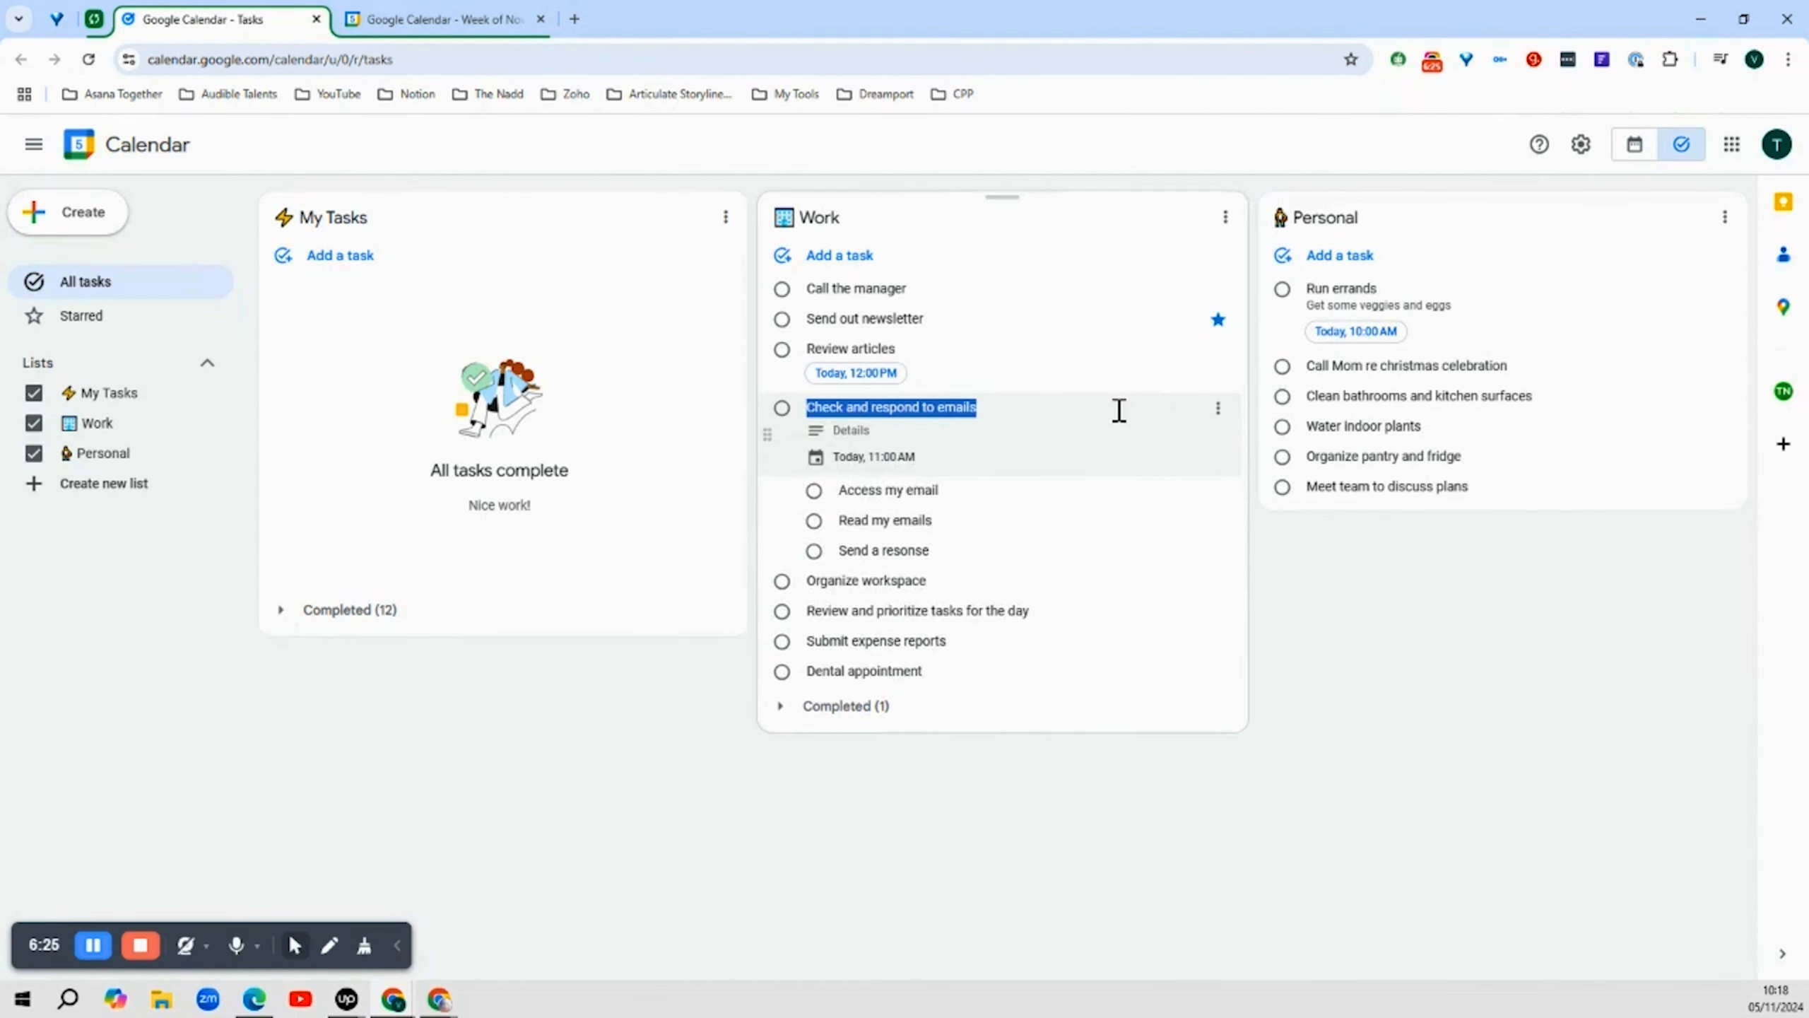
left_click(878, 431)
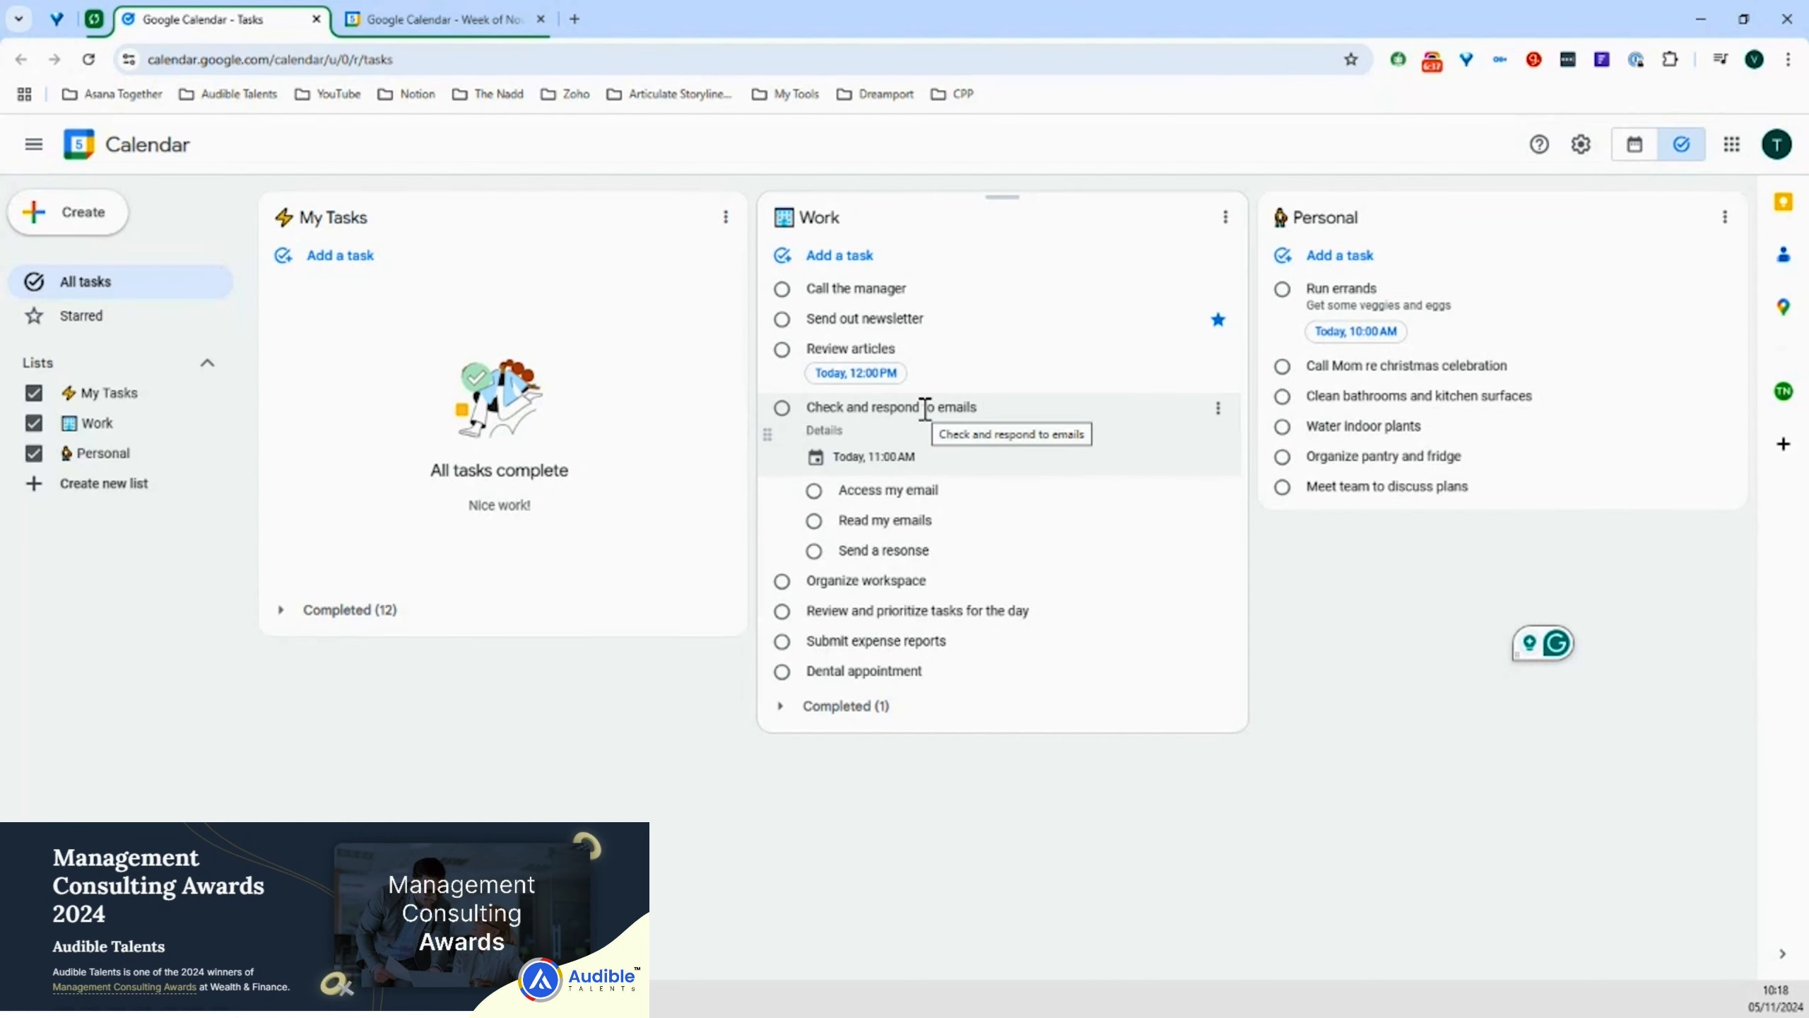
left_click(851, 430)
type("Very")
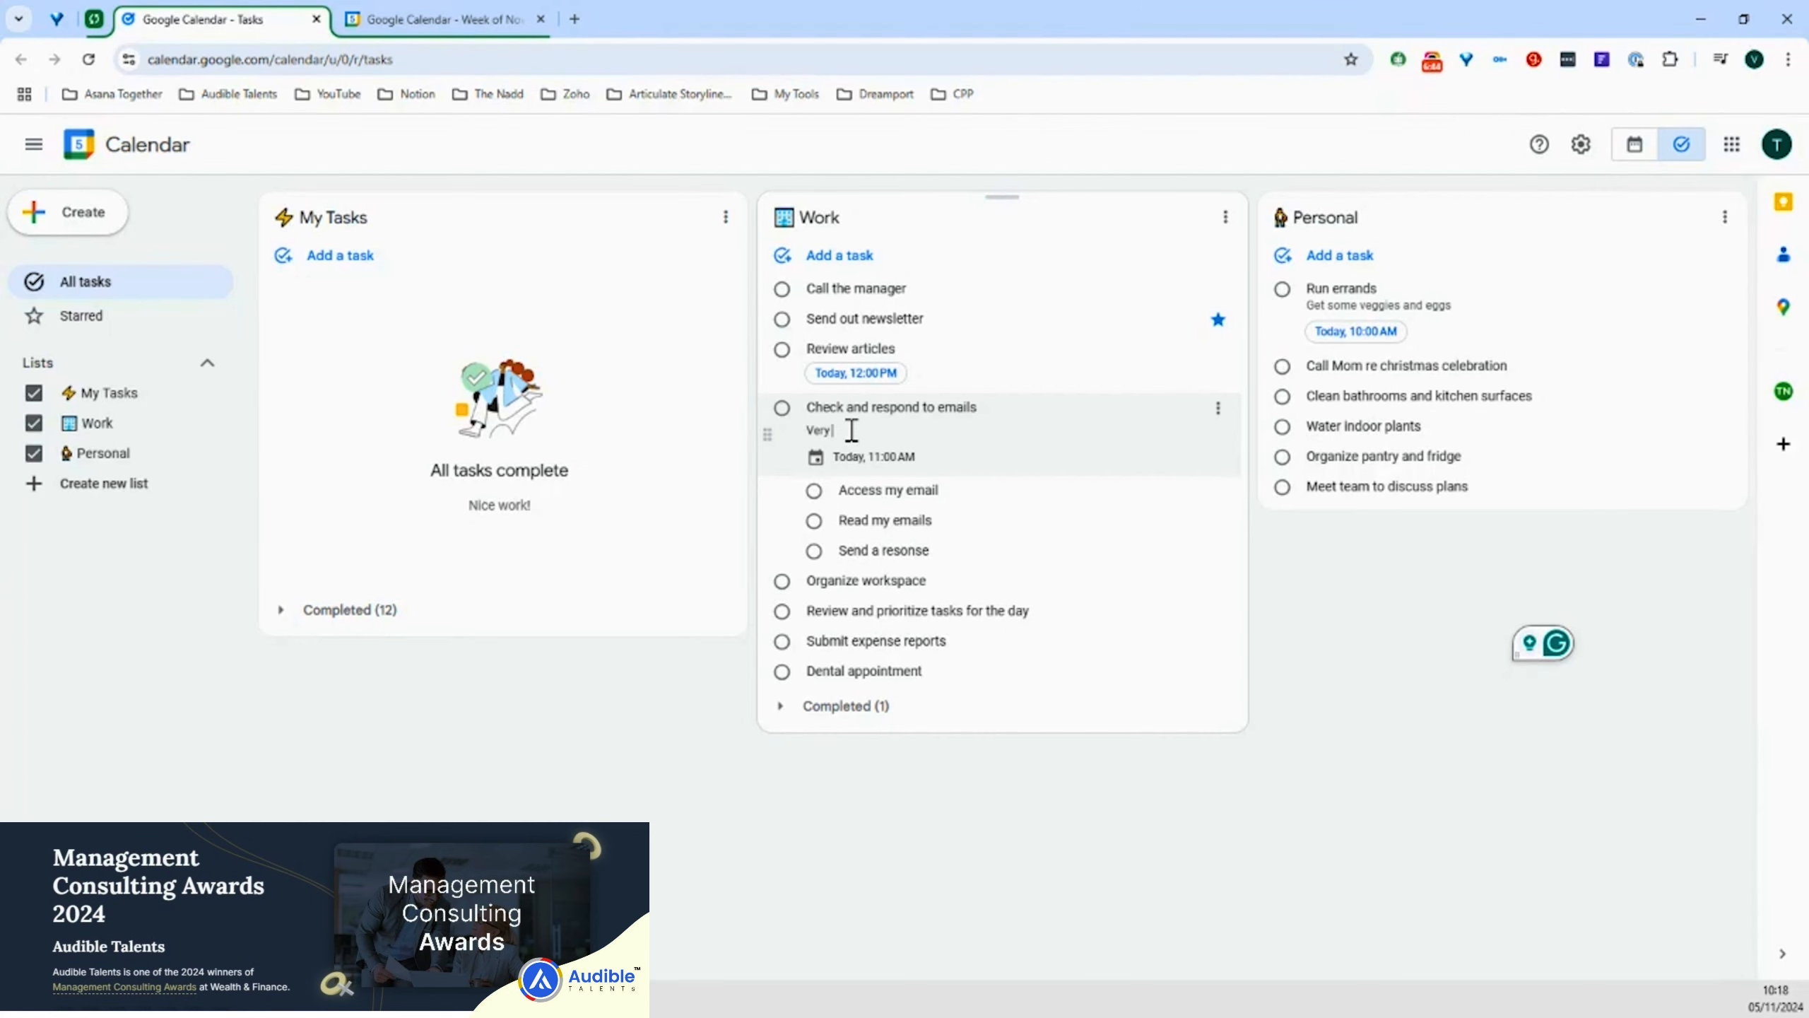
type(" import")
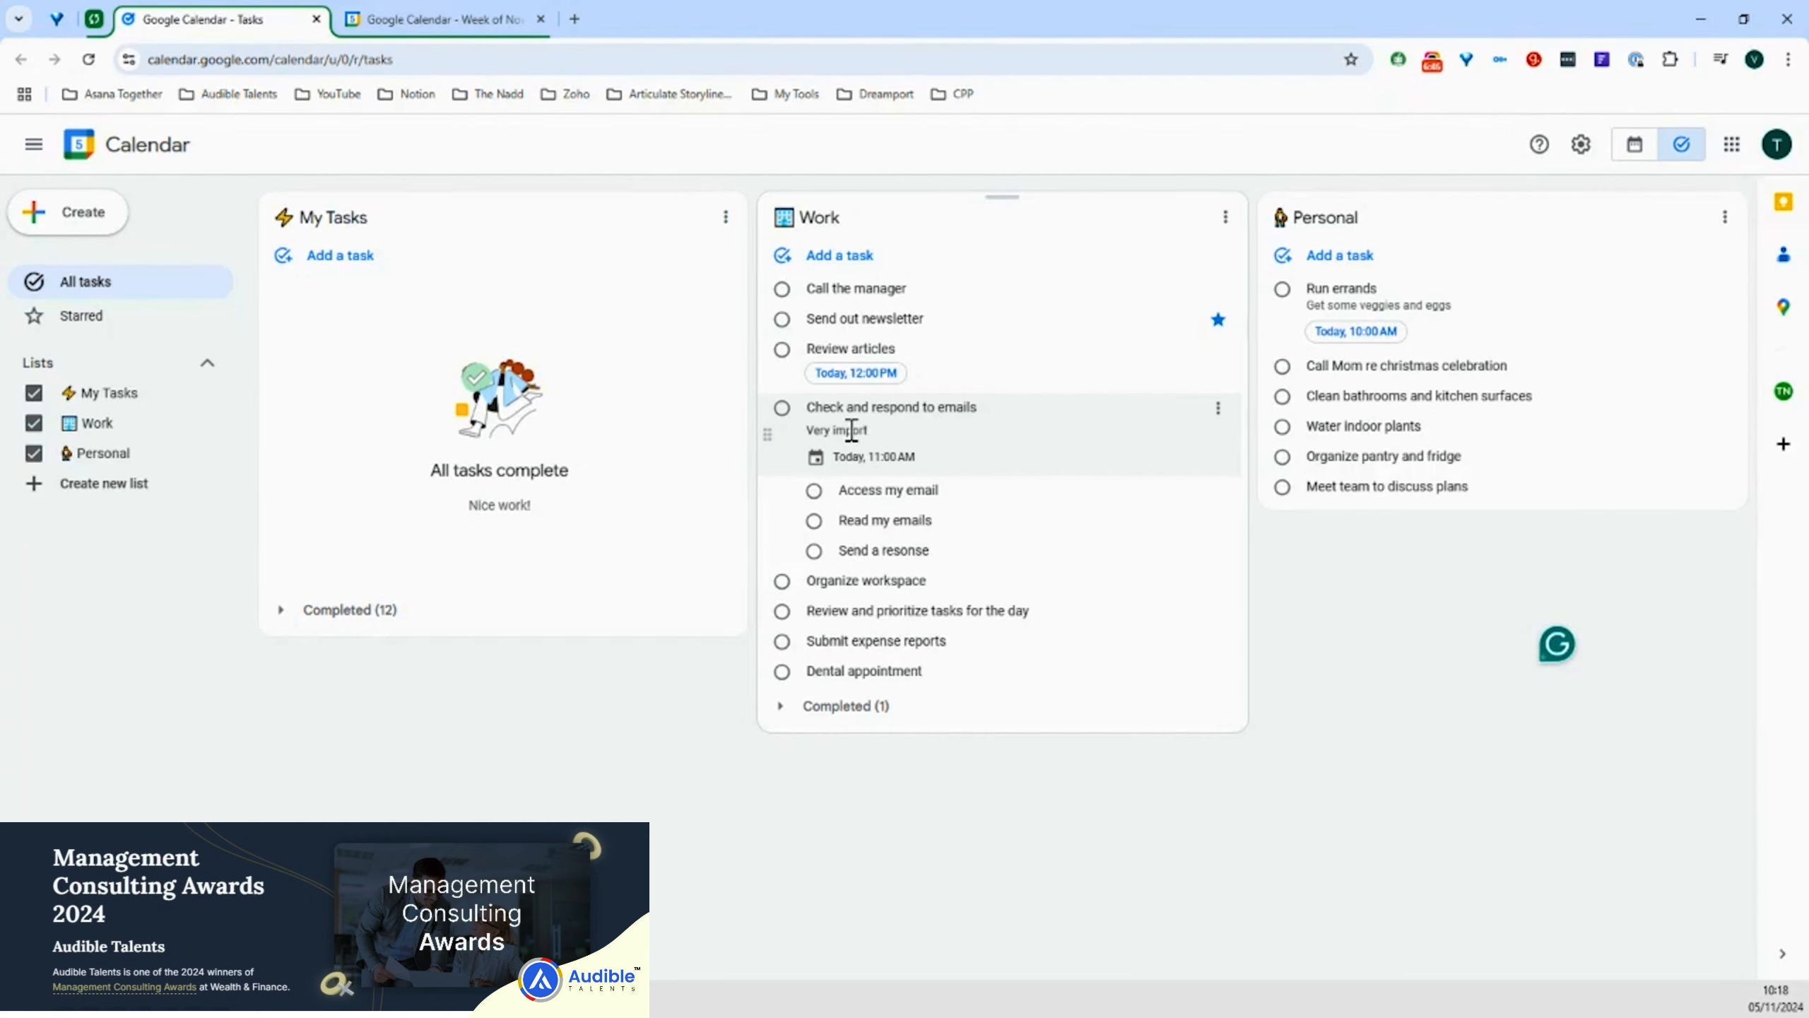
type("ant mess")
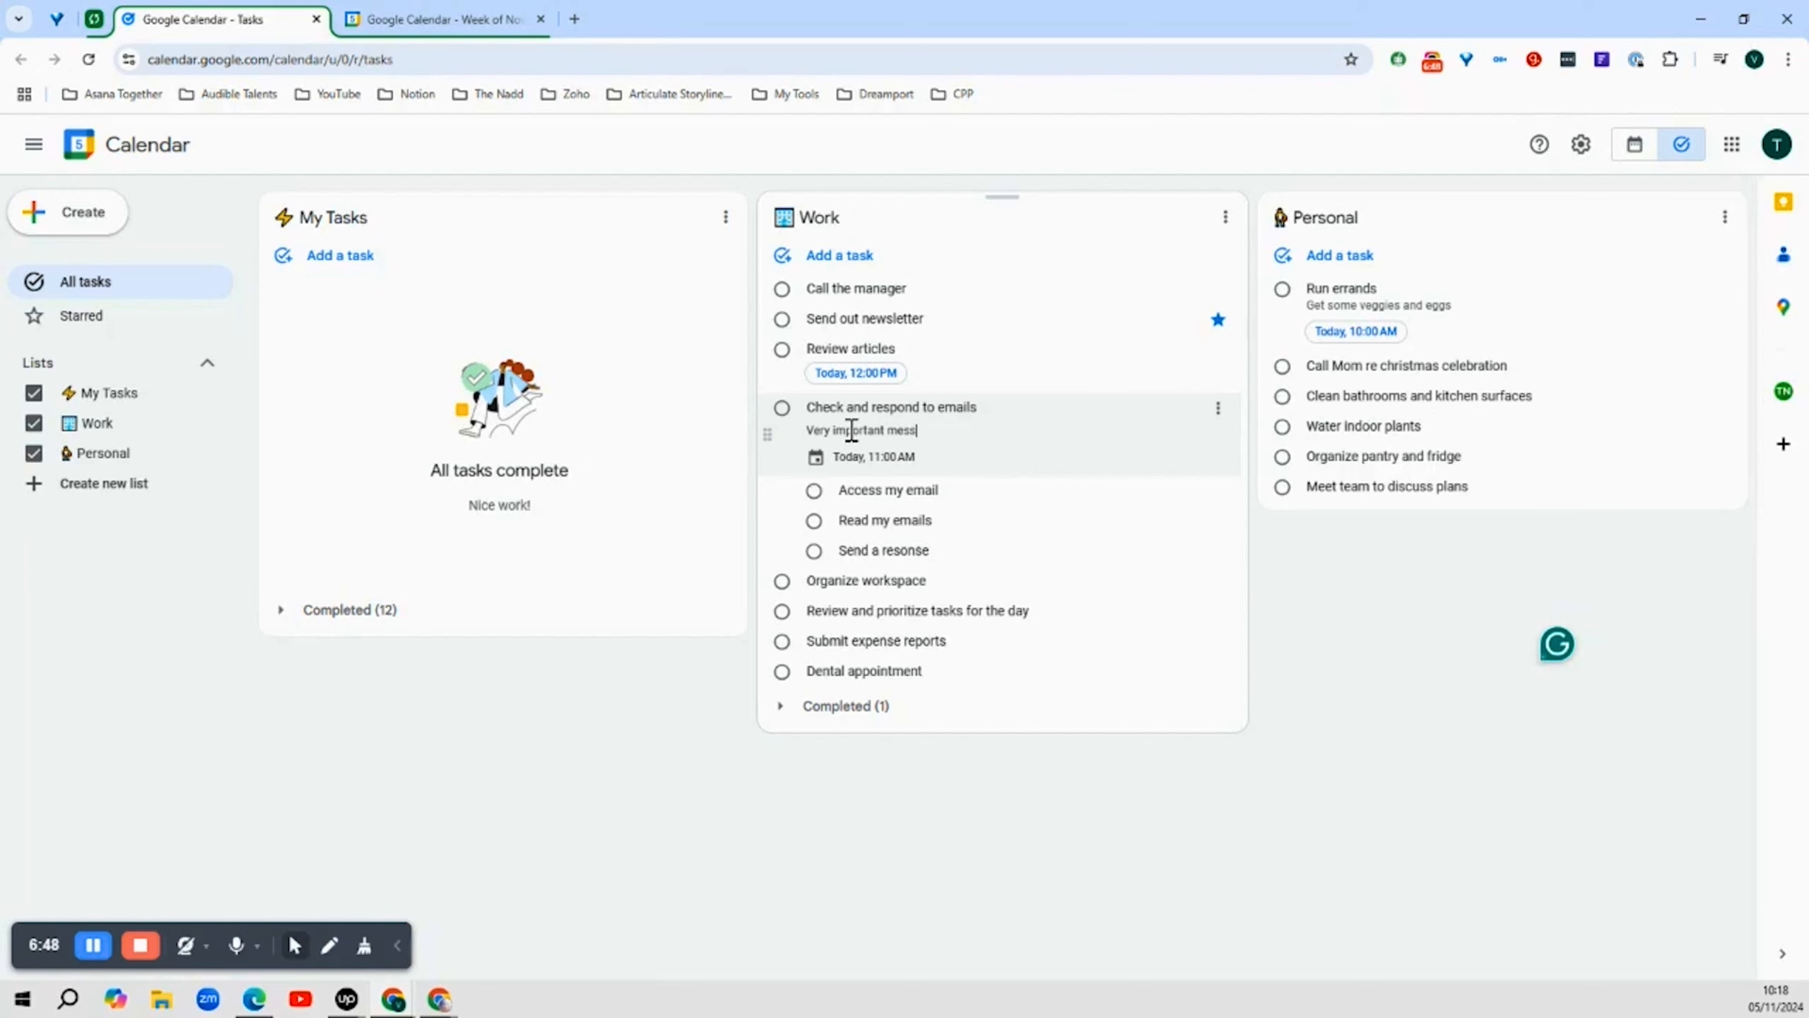
type("age to send out today")
key("Escape")
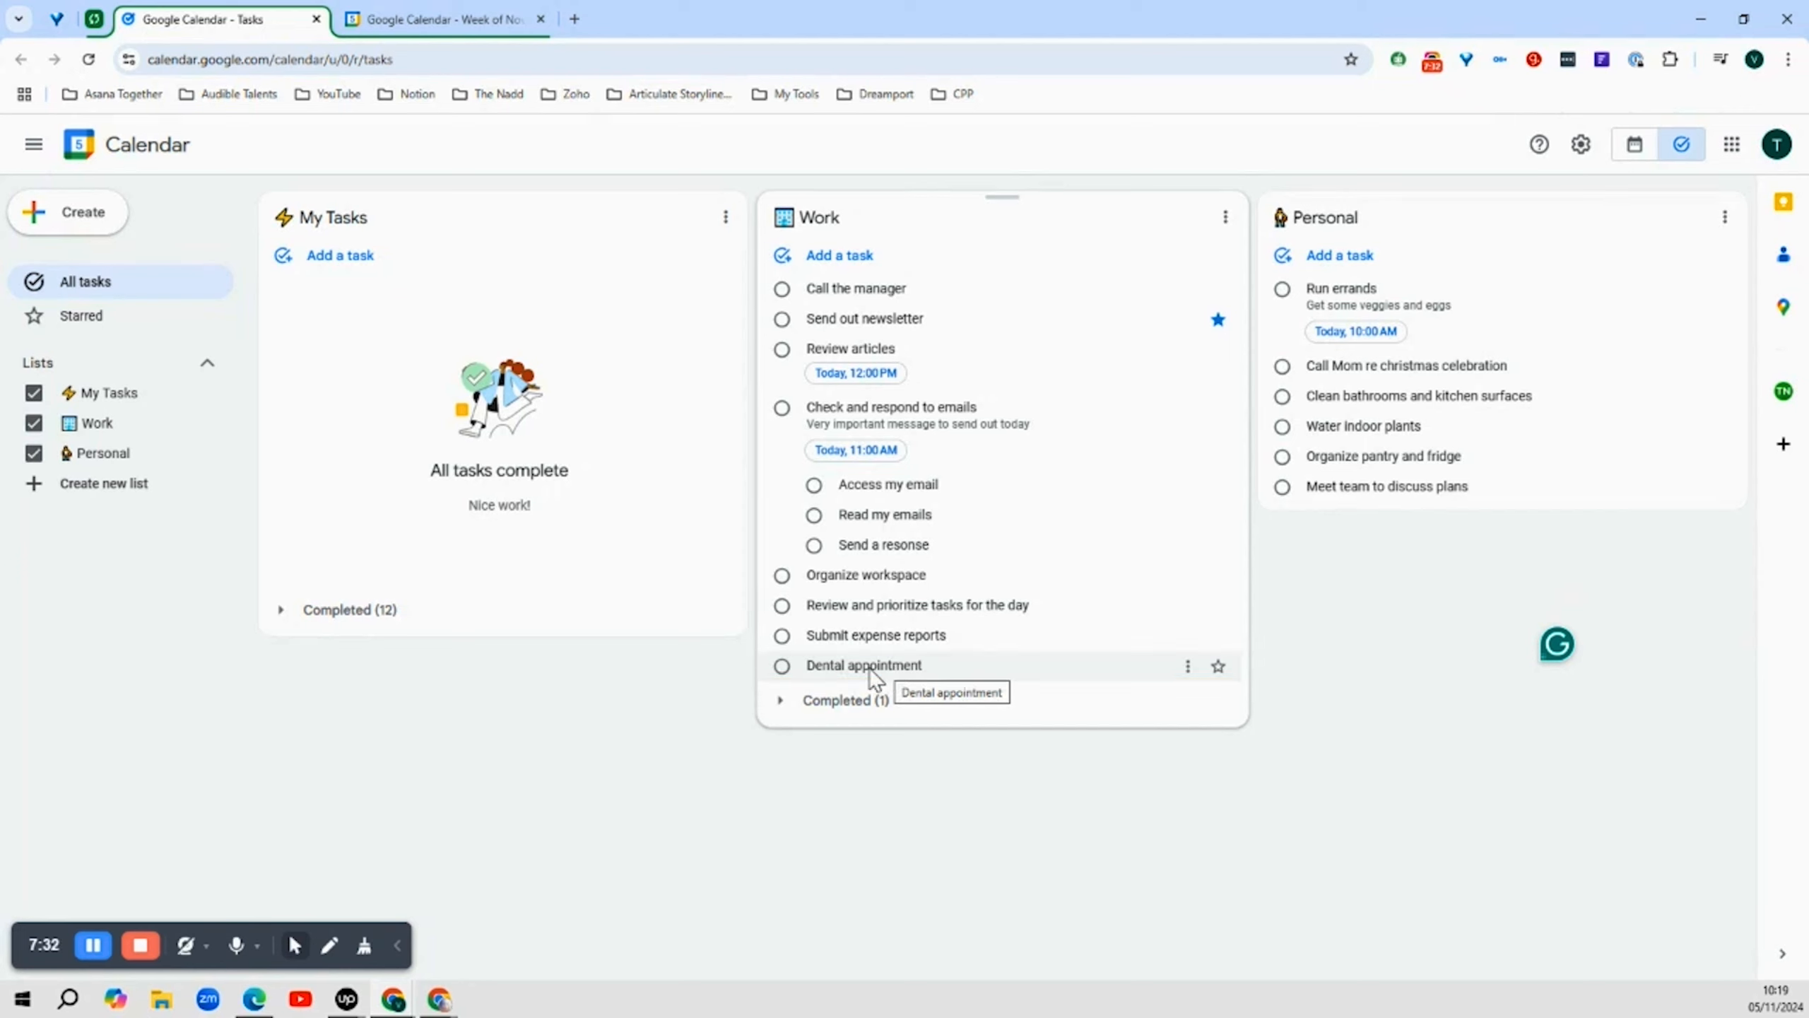
Move the Dental appointment task from the Work list to the Personal list
mouse_move(875, 679)
left_mouse_down()
mouse_move(1319, 489)
mouse_move(1329, 504)
left_mouse_up()
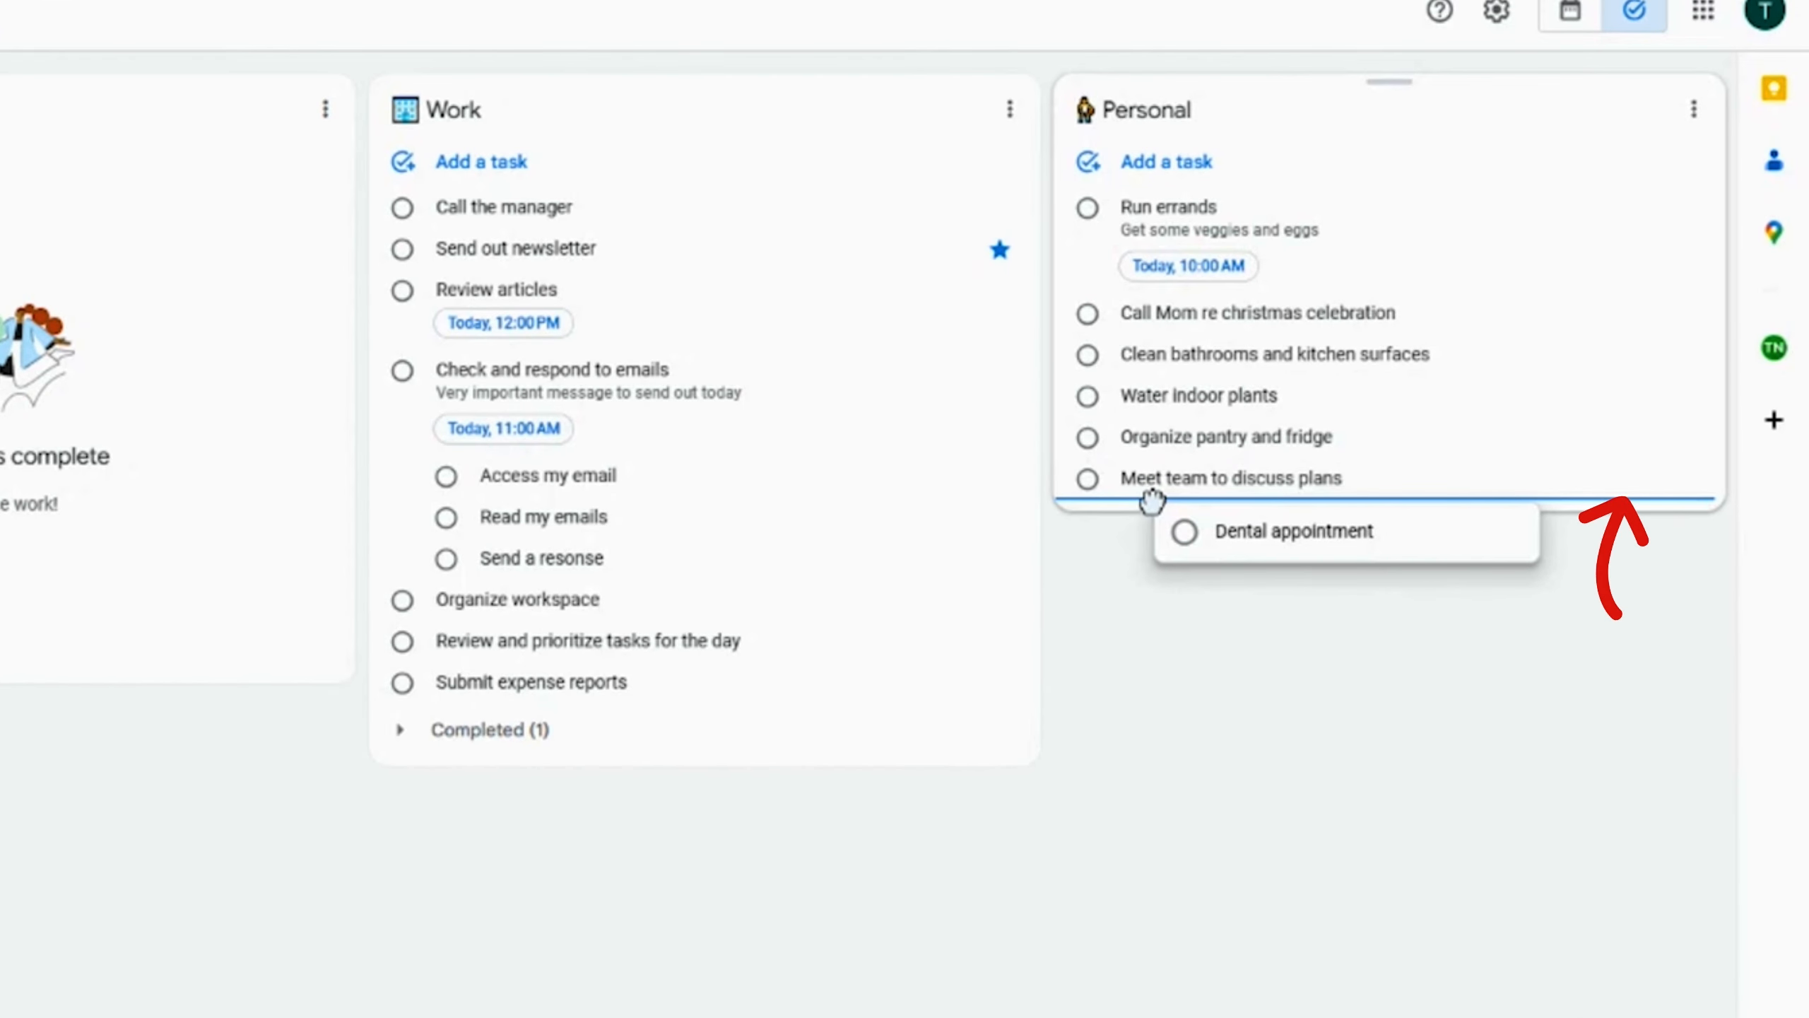
left_click_drag(1152, 501, 1153, 502)
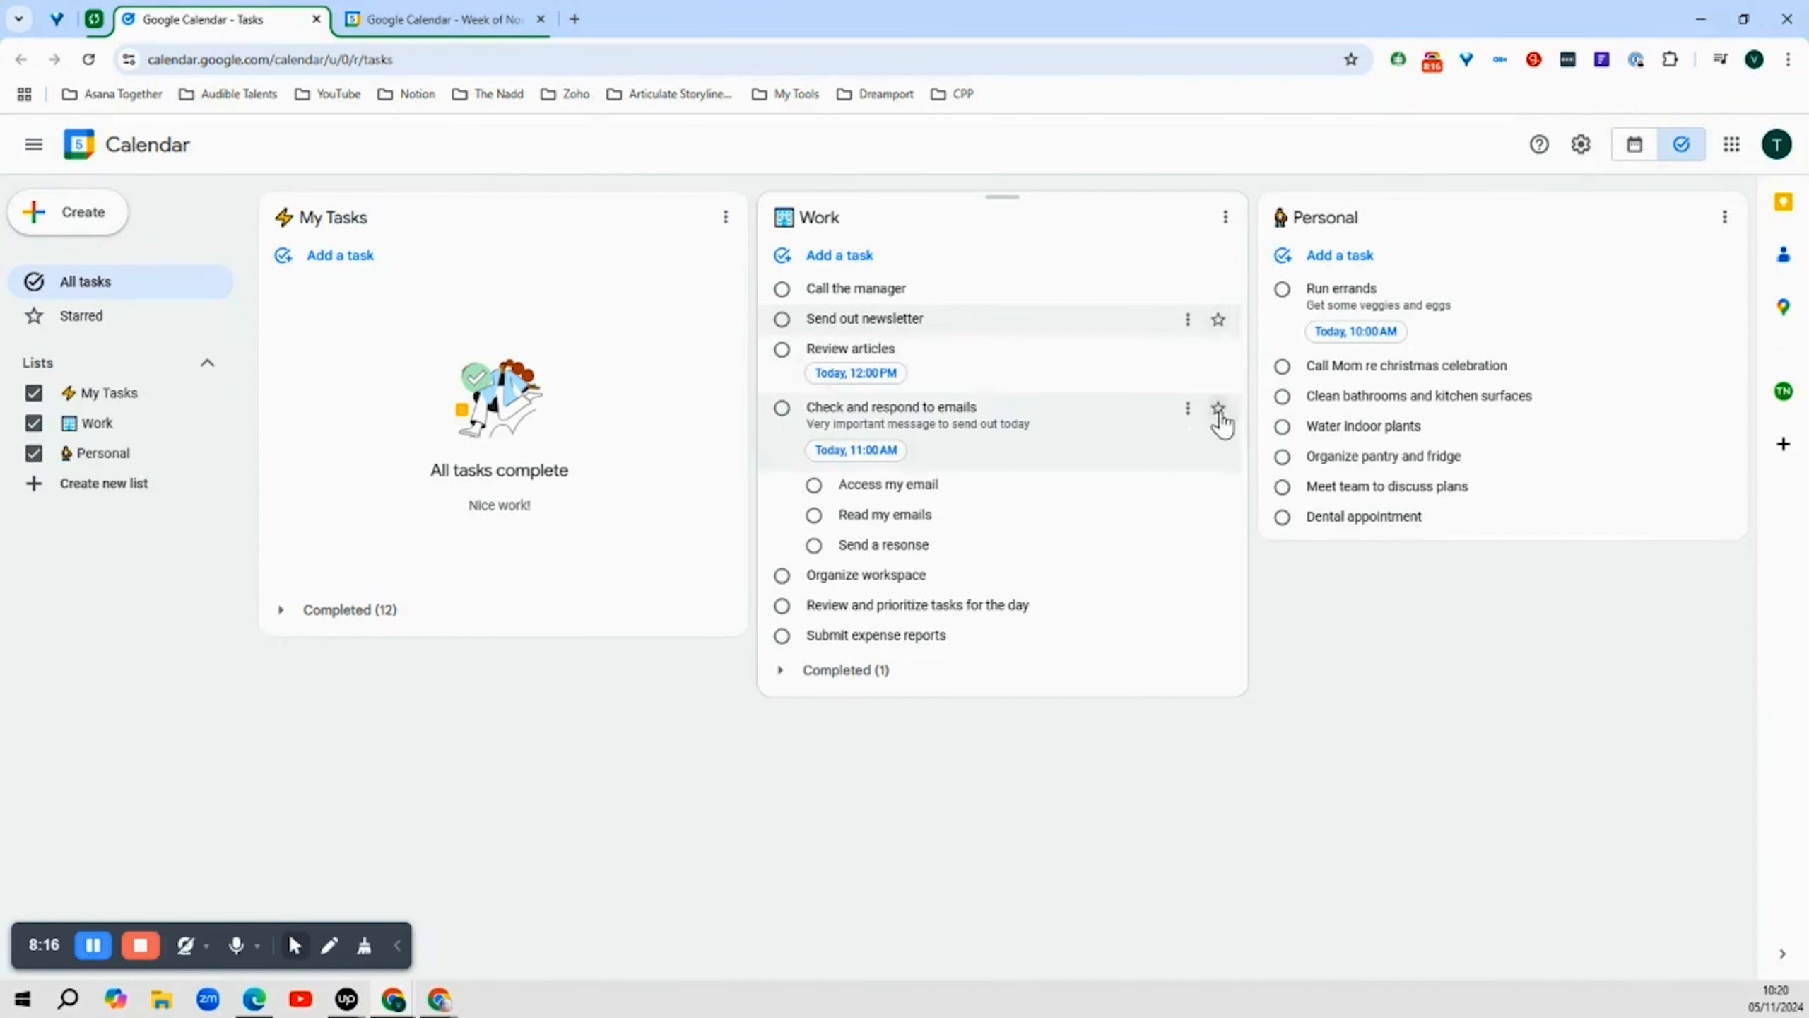
Star the Send out newsletter task and open the Starred tasks view
left_click(1218, 321)
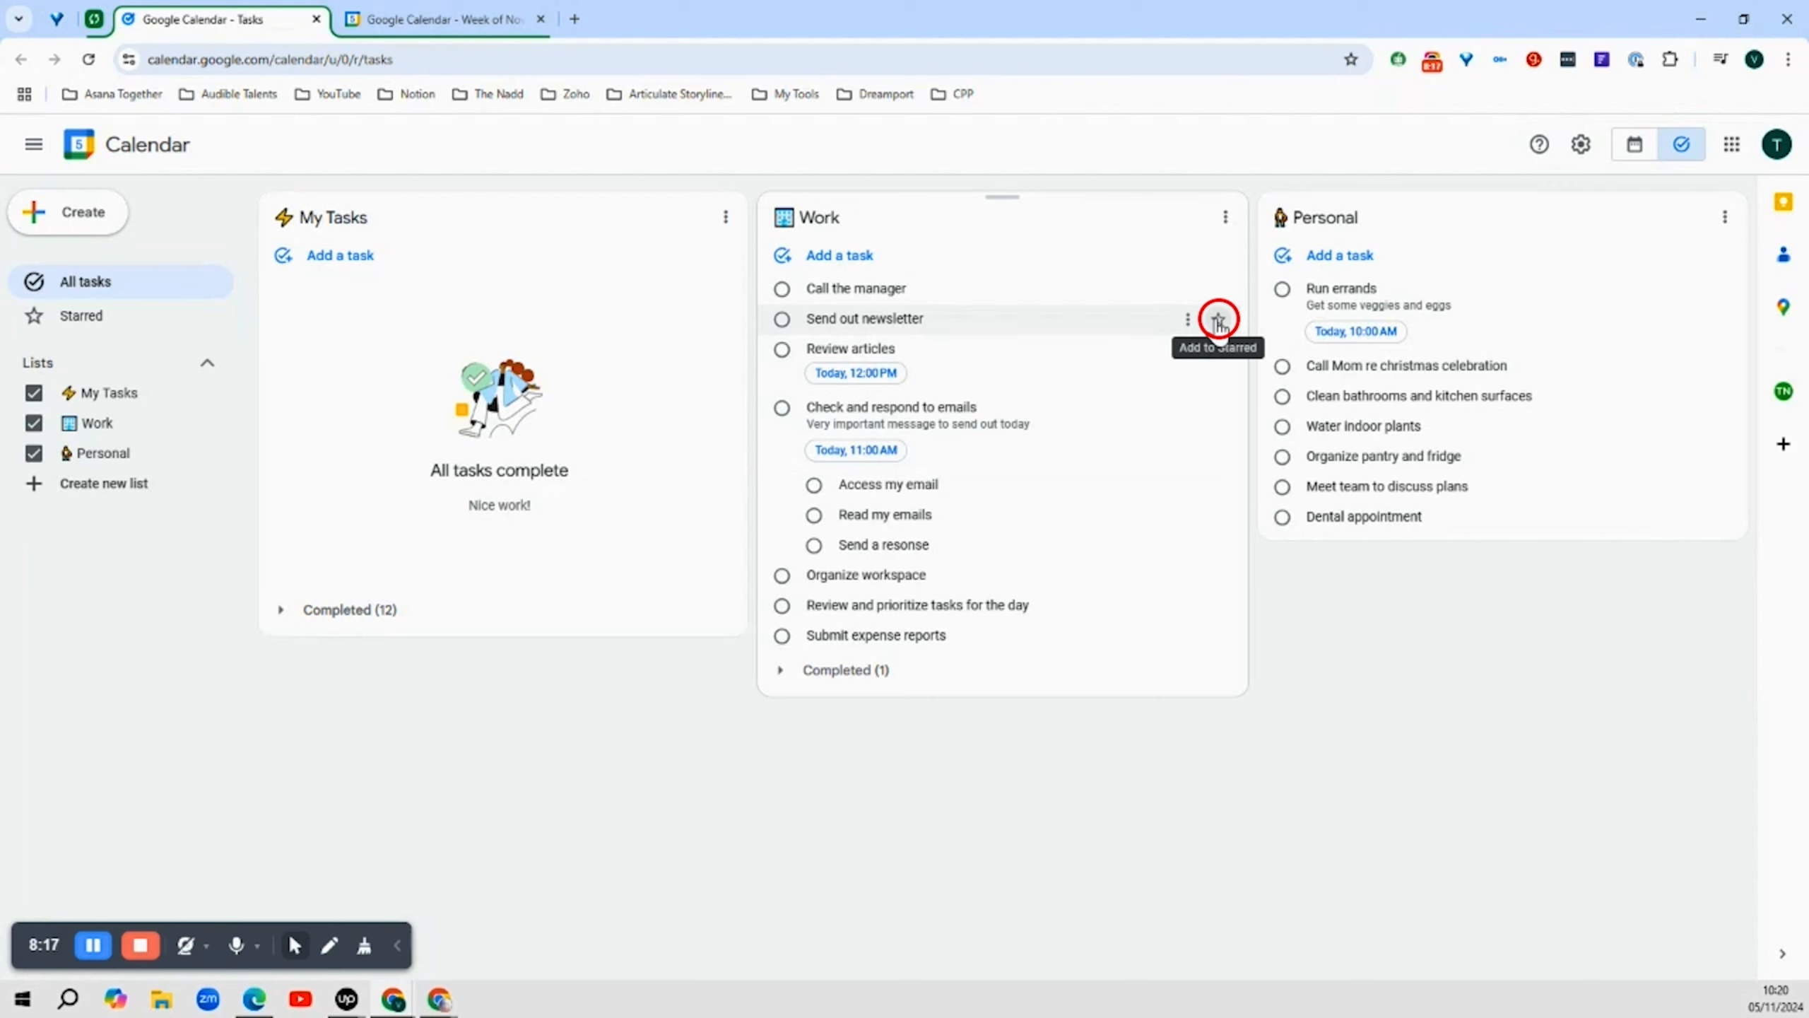
left_click(1218, 321)
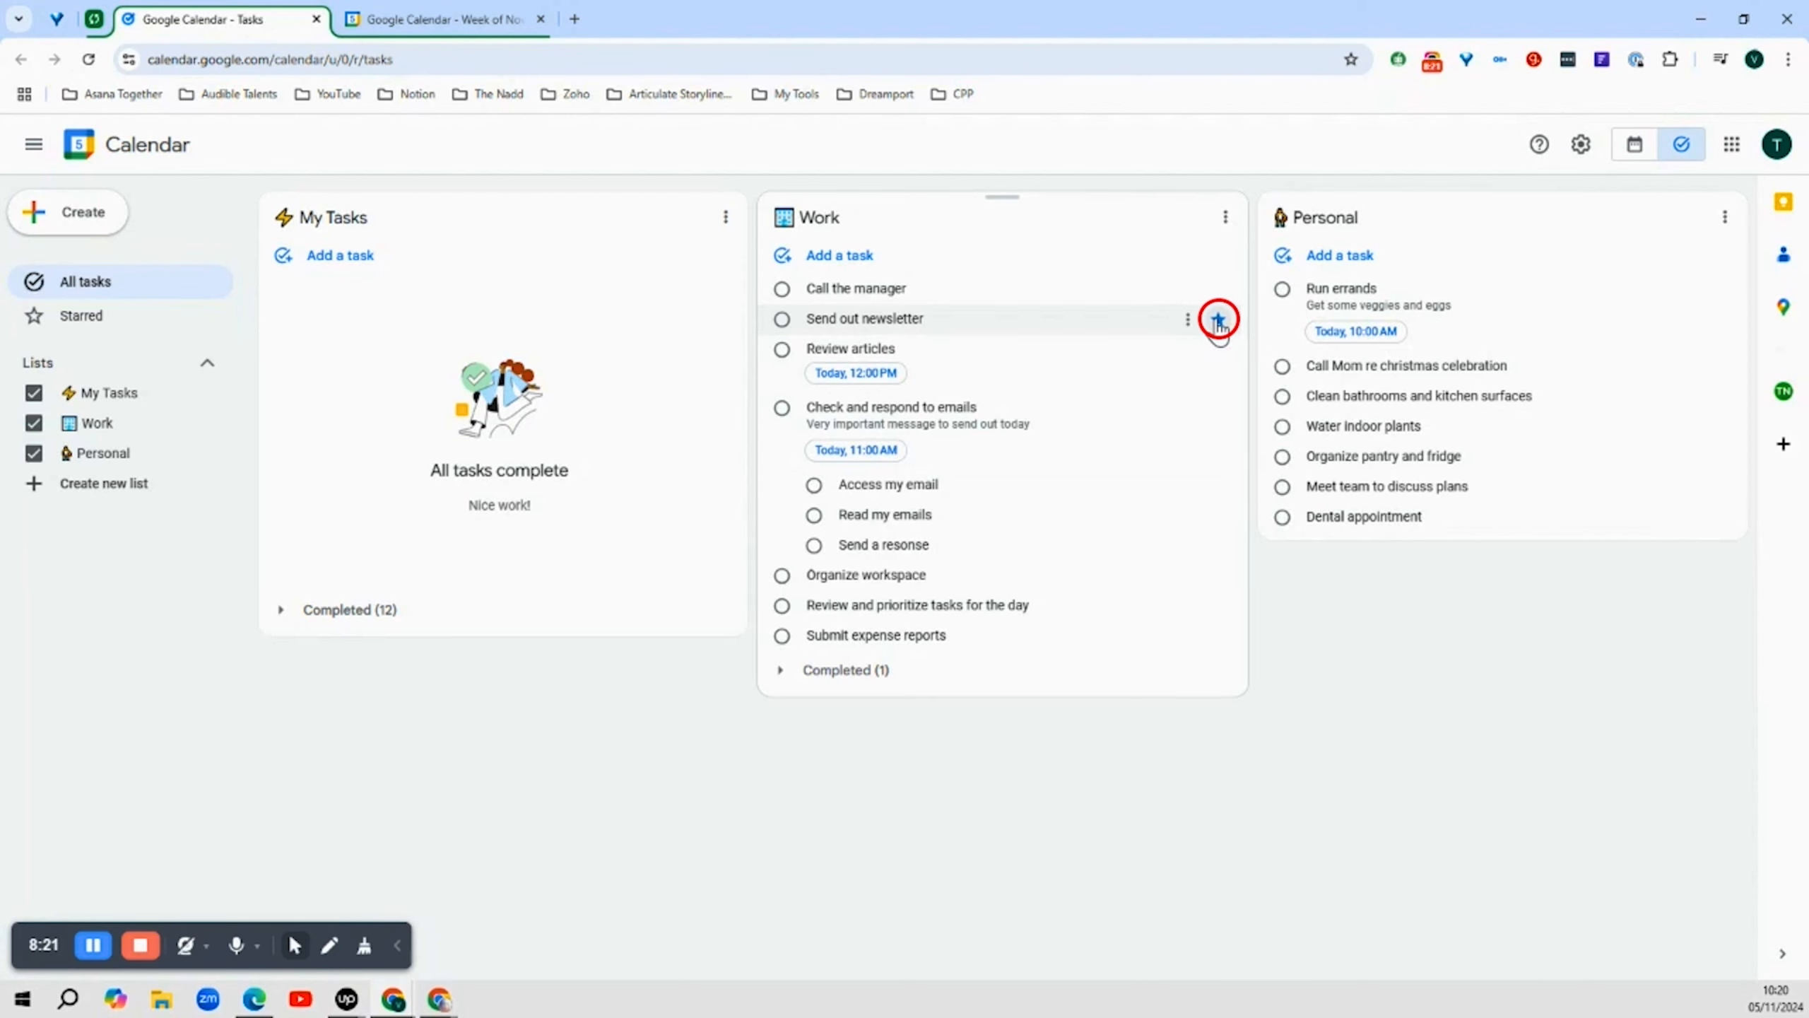
left_click(90, 321)
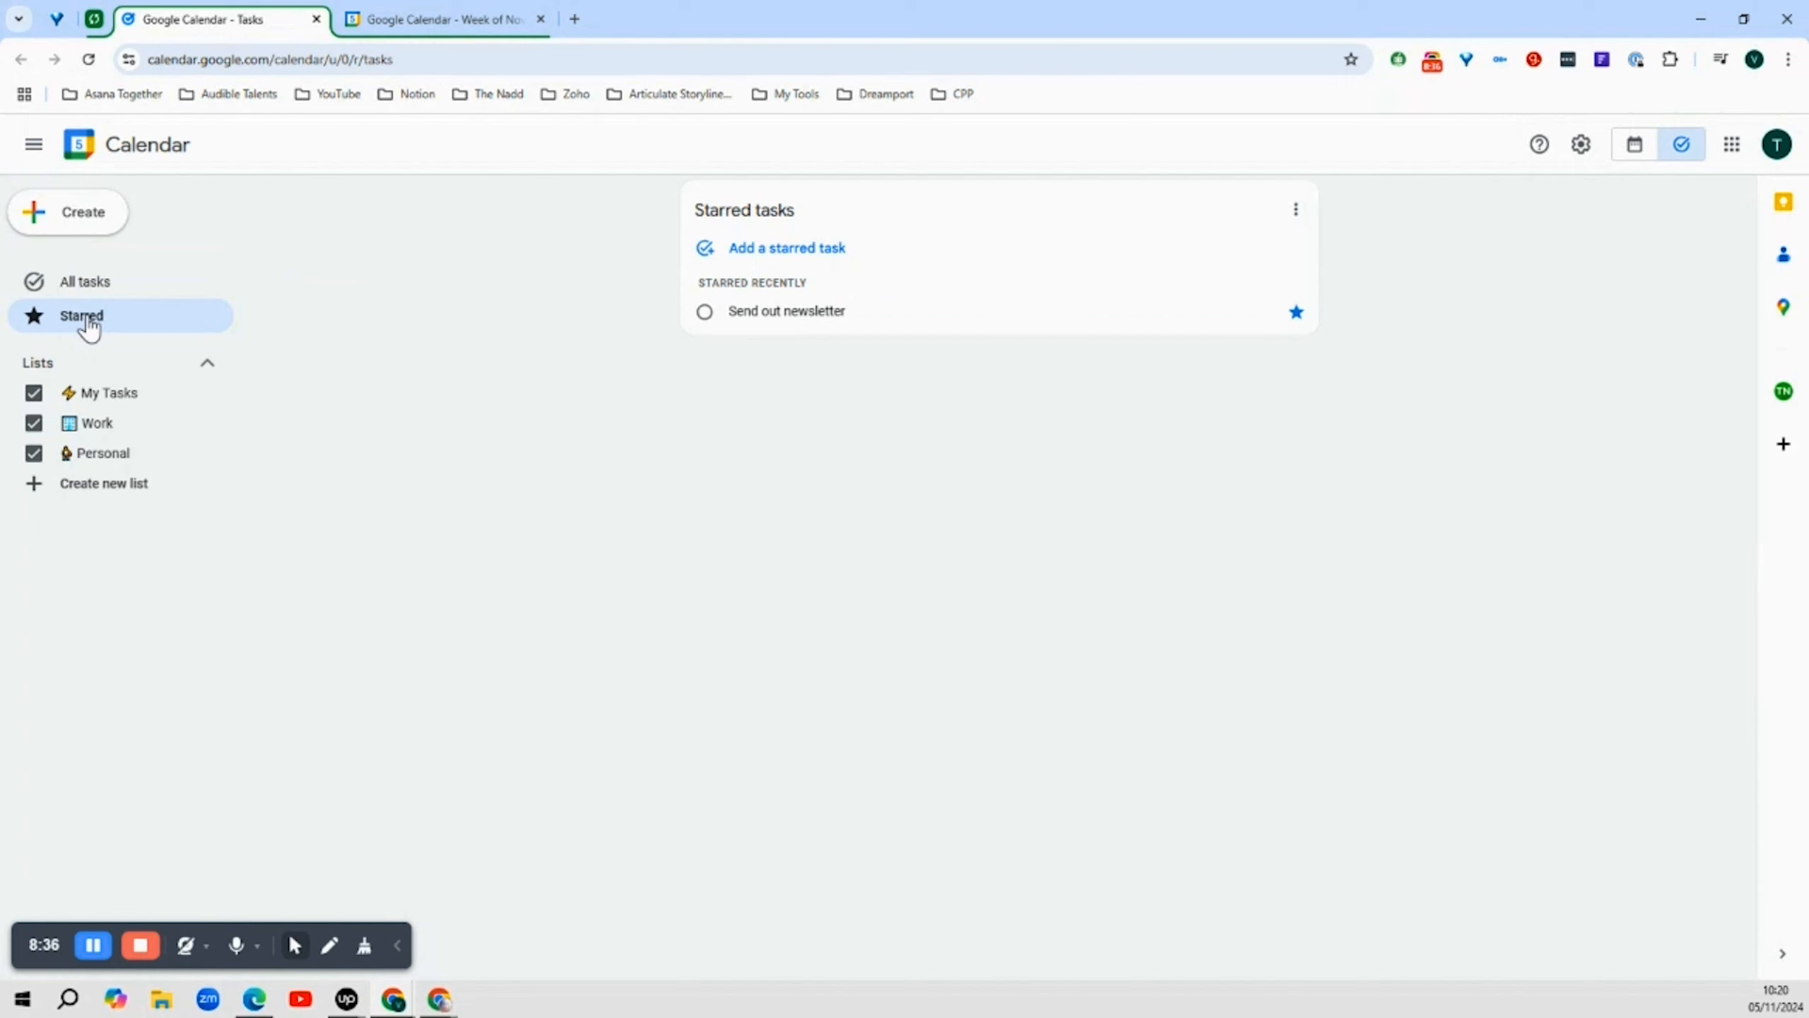
Back in all tasks, star Clean bathrooms and kitchen surfaces and Organize pantry and fridge, then open the Starred view
left_click(82, 285)
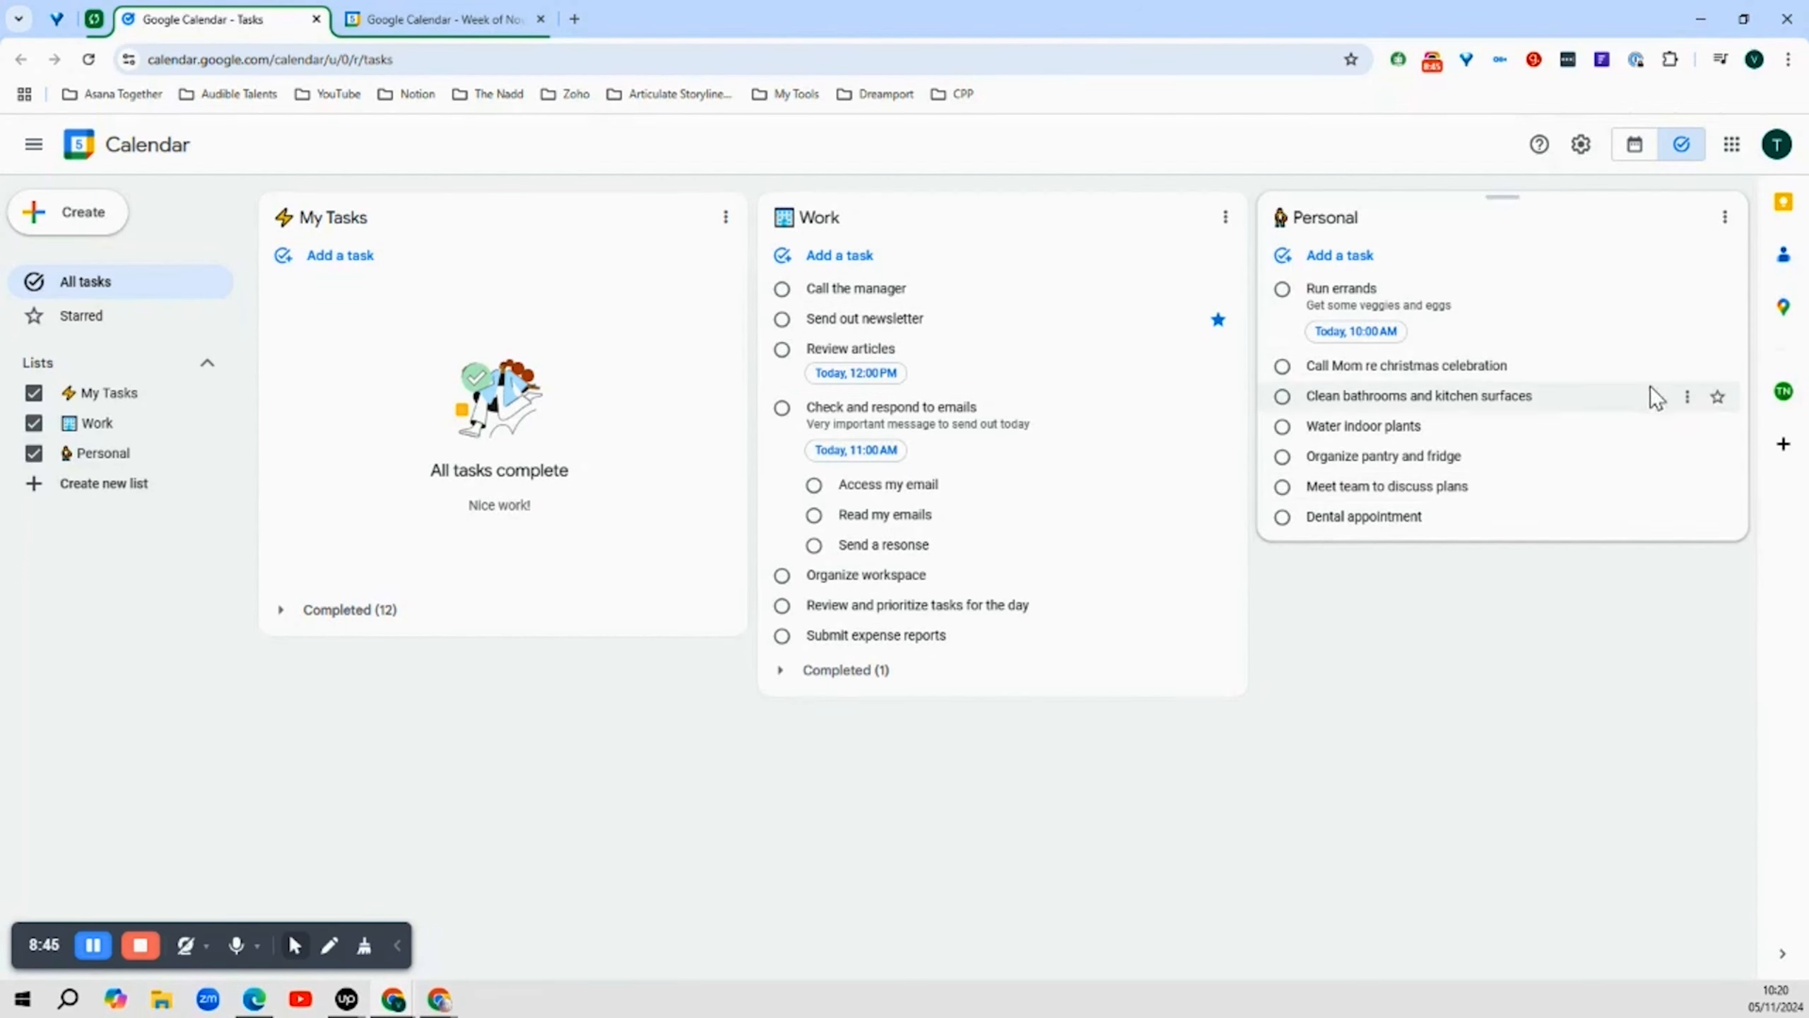
left_click(1718, 397)
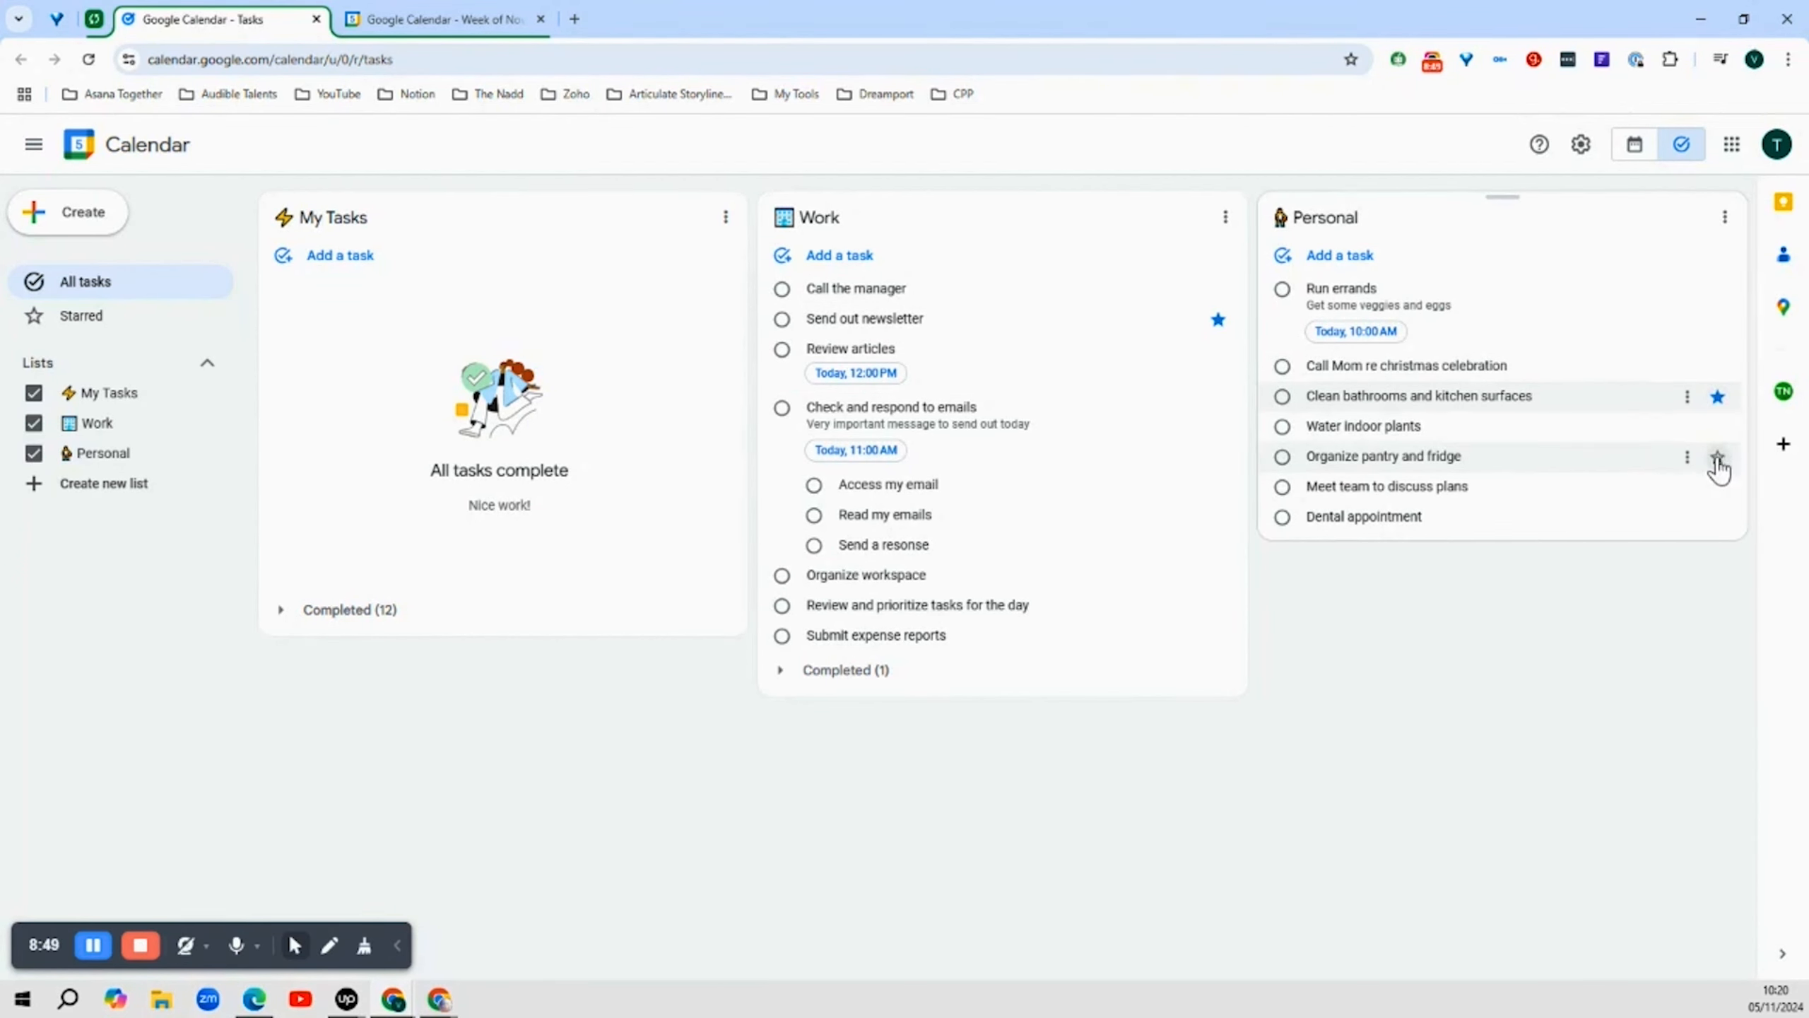
left_click(1718, 458)
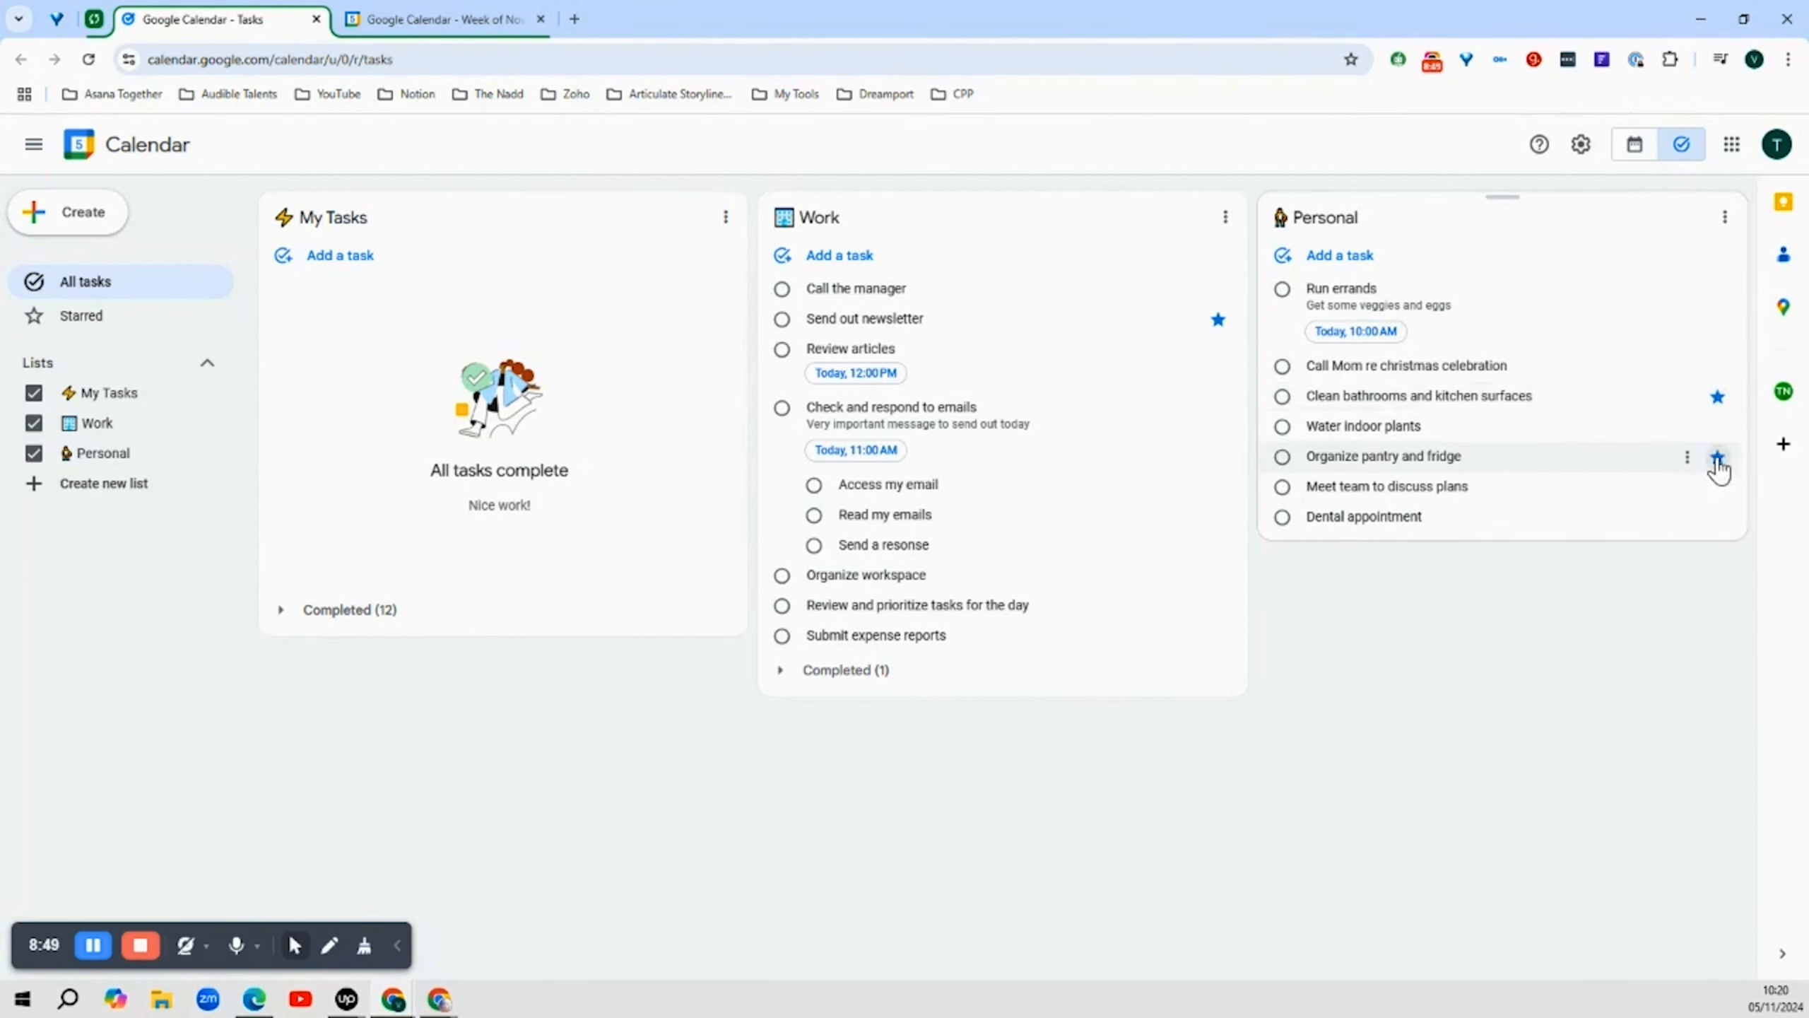
left_click(88, 322)
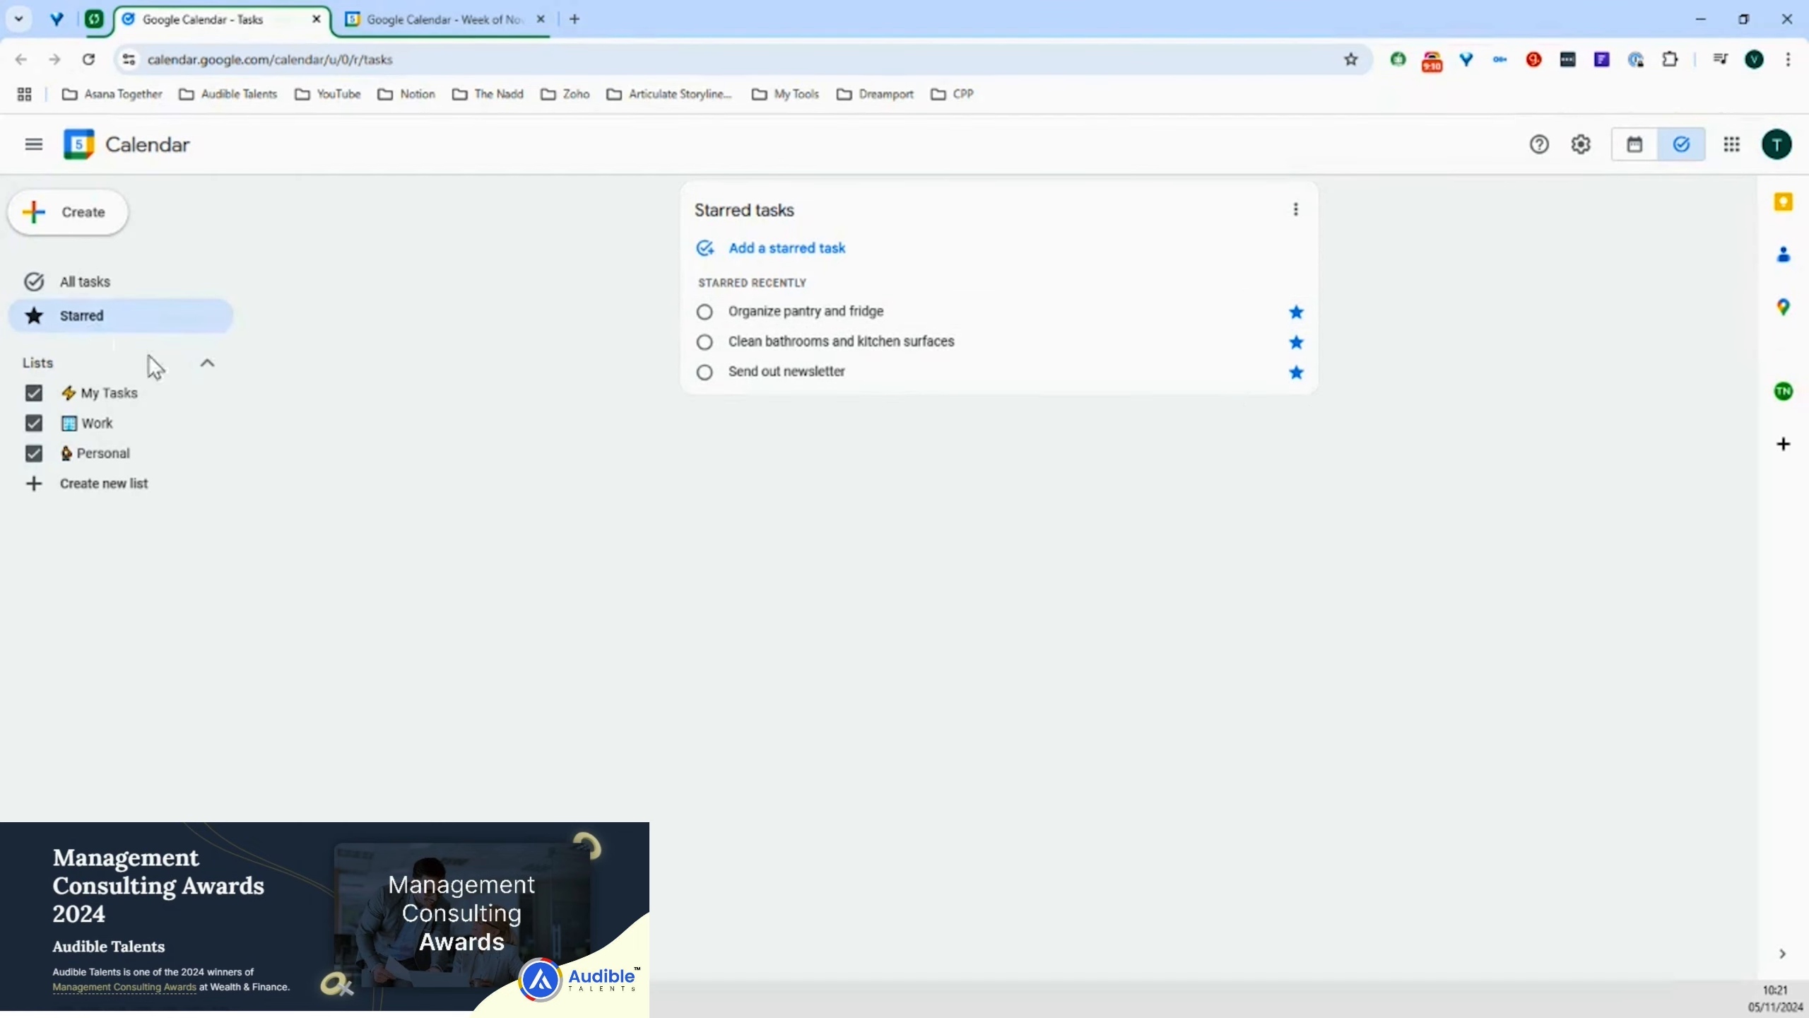
Move Organize workspace, Review and prioritize tasks for the day, and Organize pantry and fridge into My Tasks
left_click(110, 289)
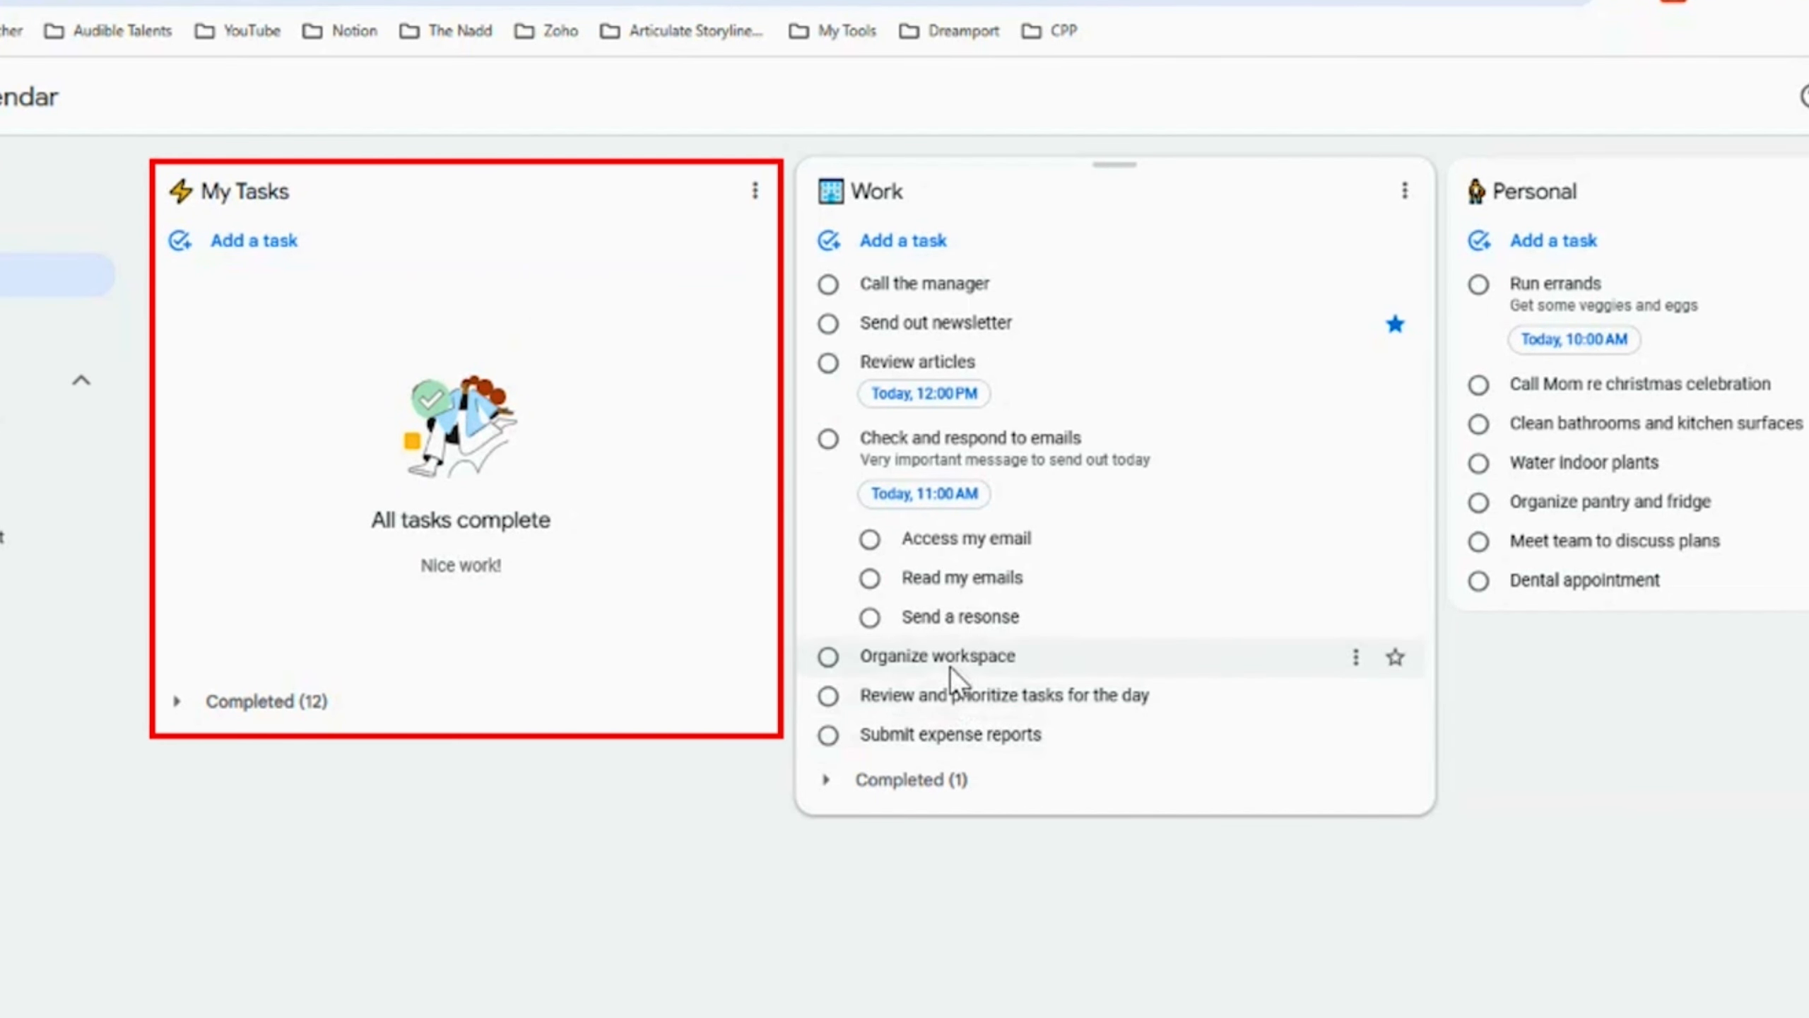
left_click_drag(954, 675, 235, 275)
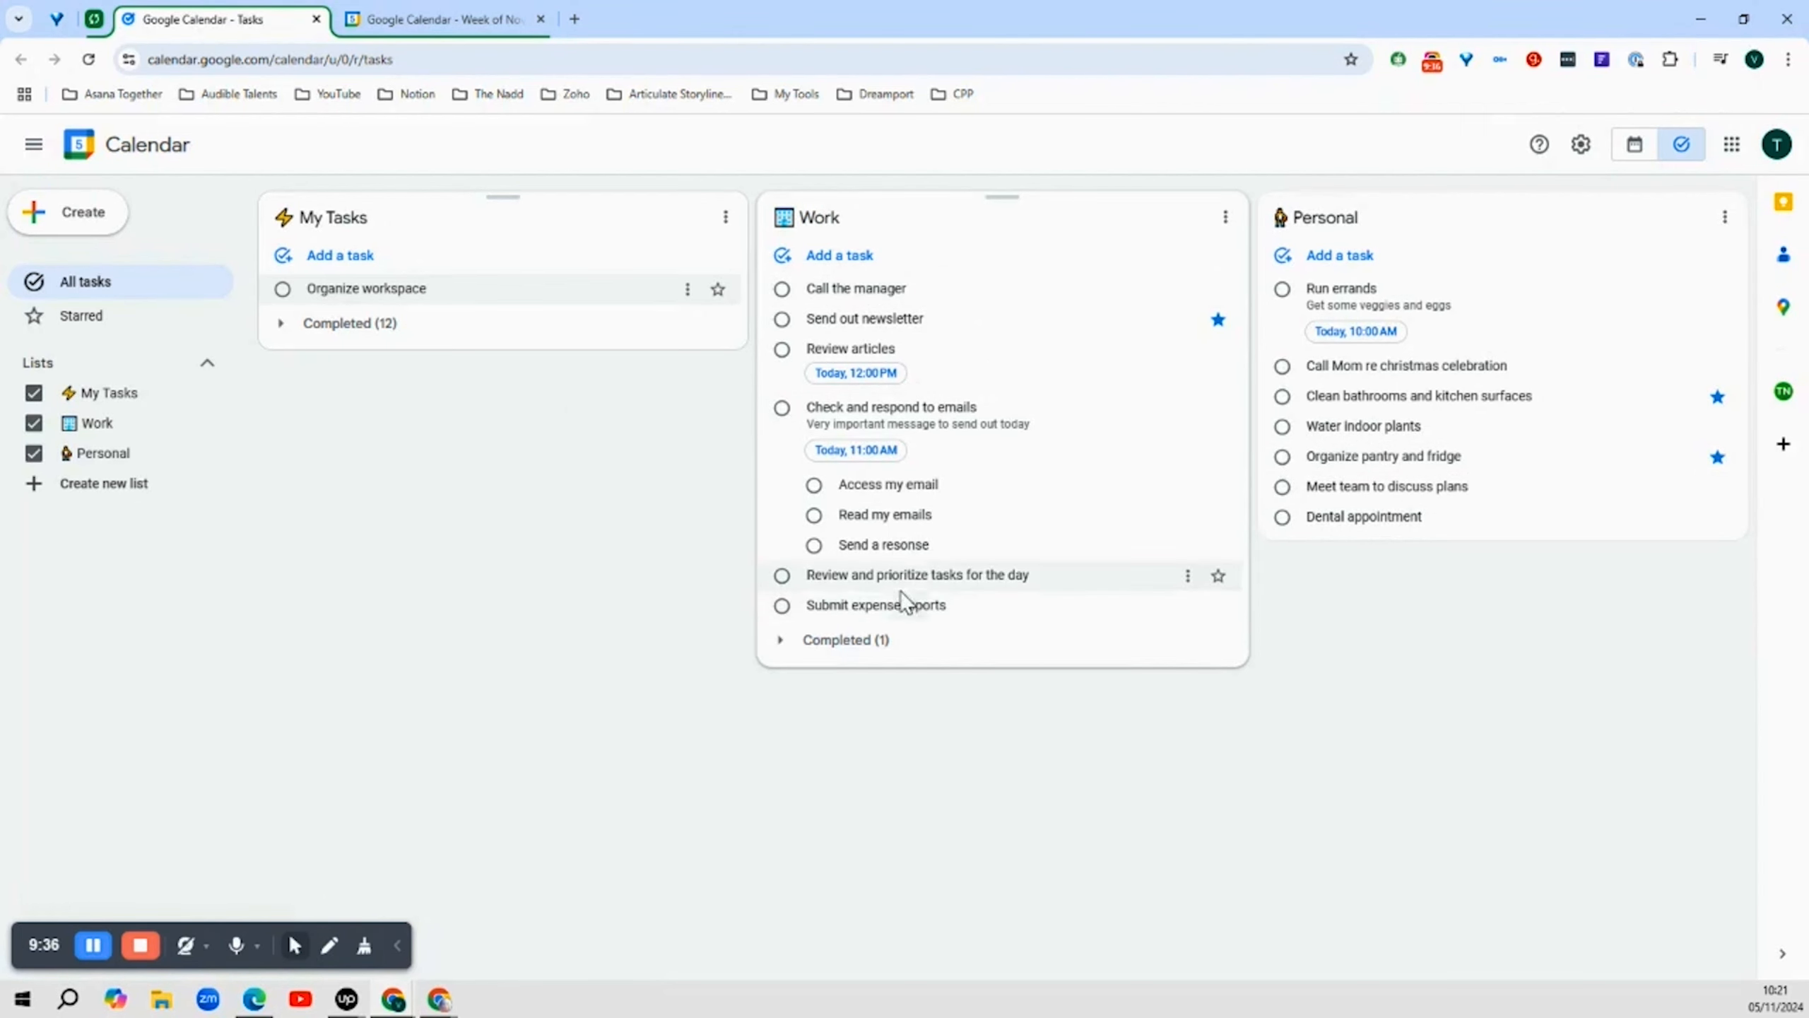
left_click_drag(910, 578, 411, 296)
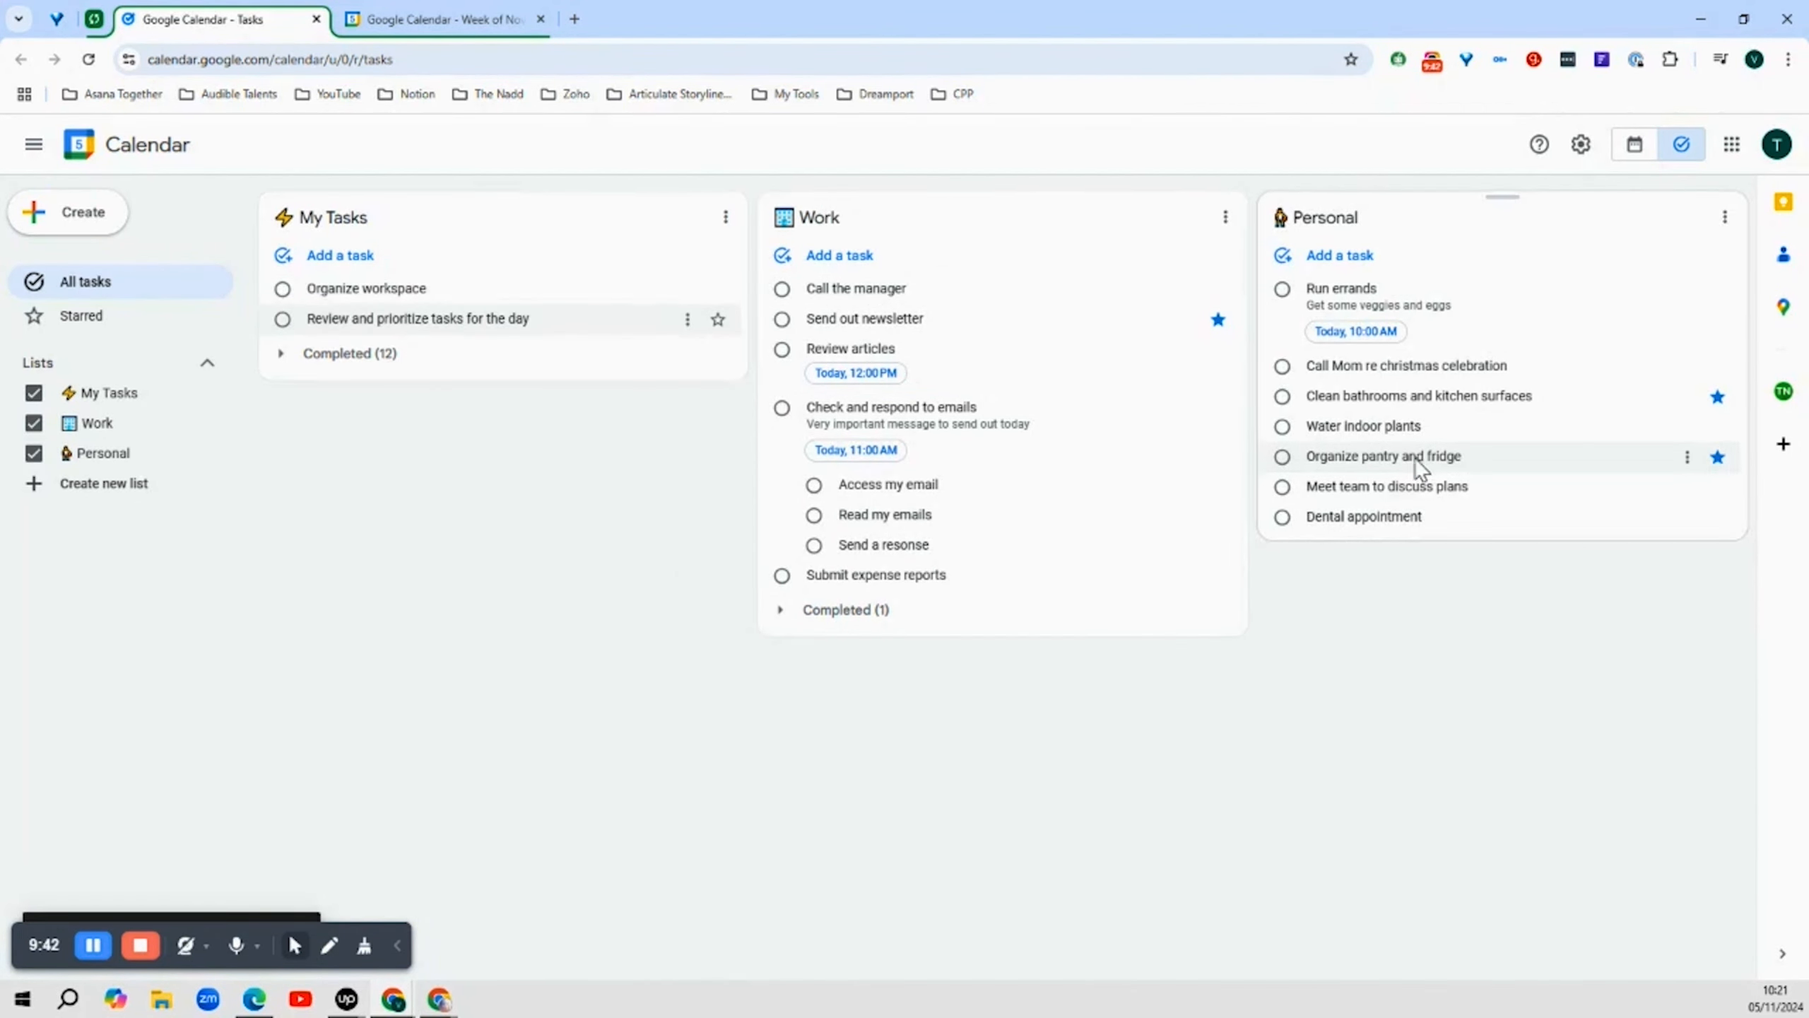
left_click_drag(1414, 457, 424, 325)
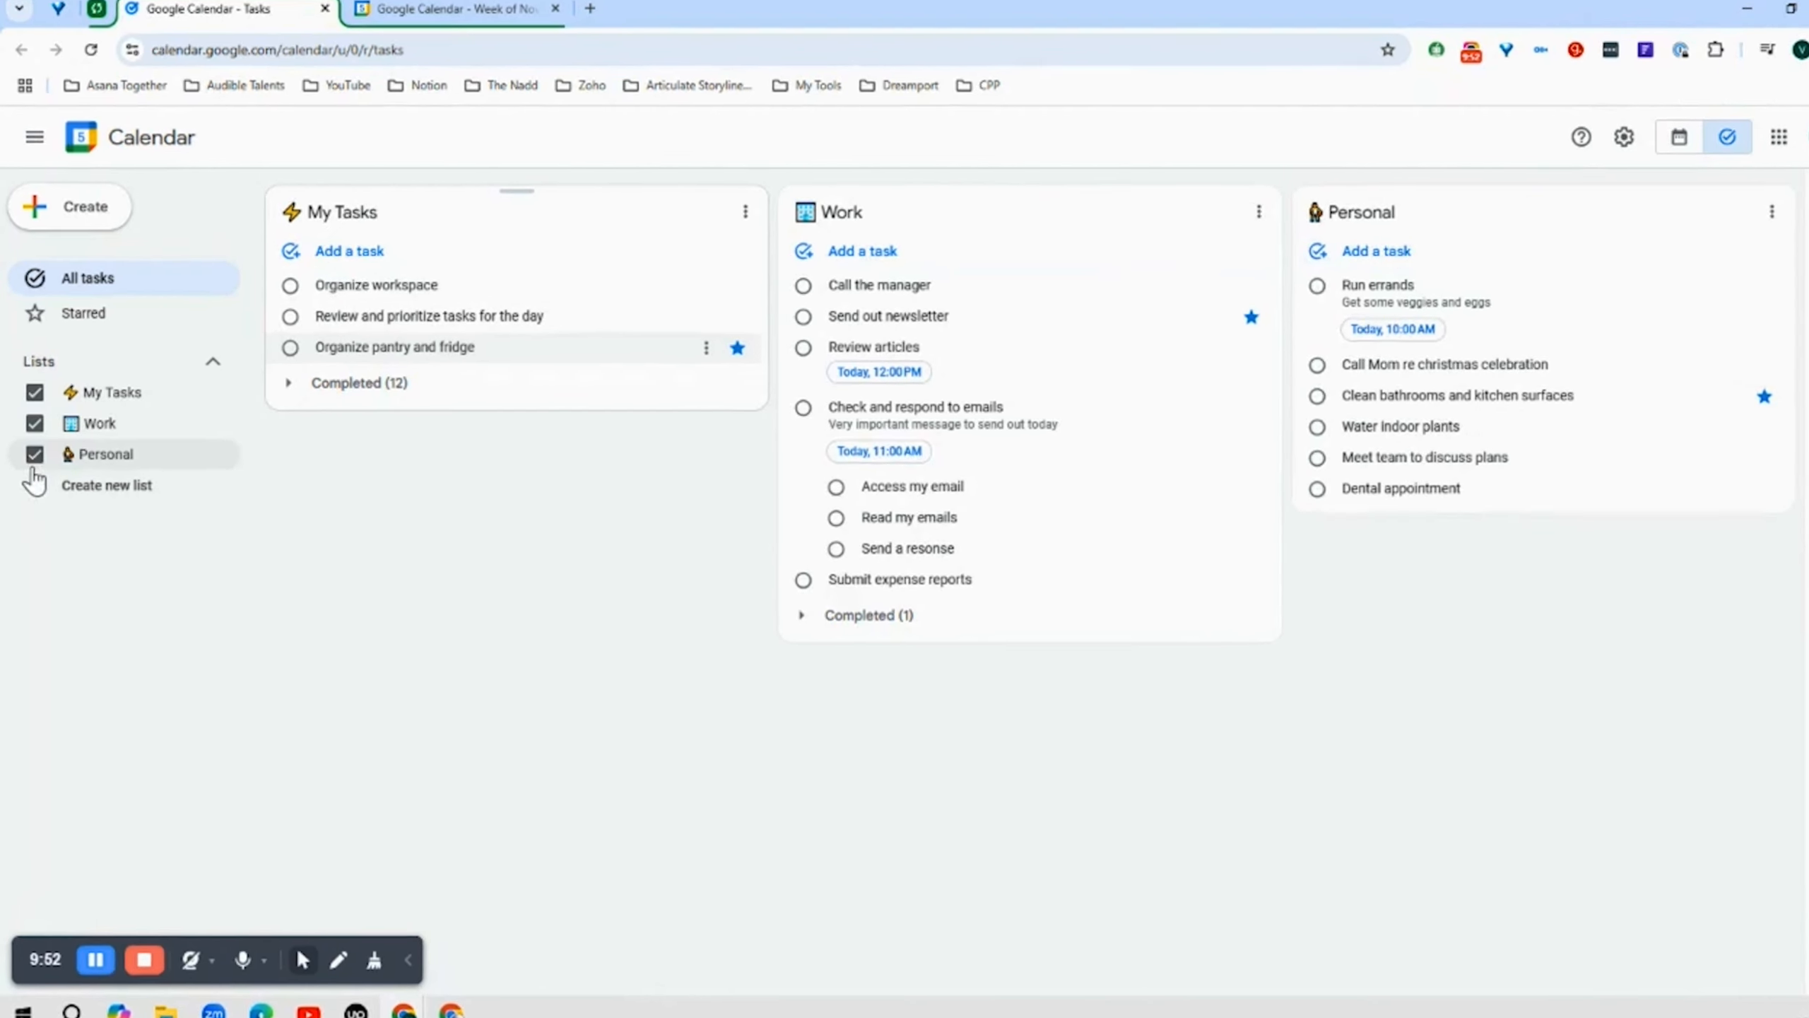
Hide the Personal and Work lists so only My Tasks is displayed
left_click(34, 453)
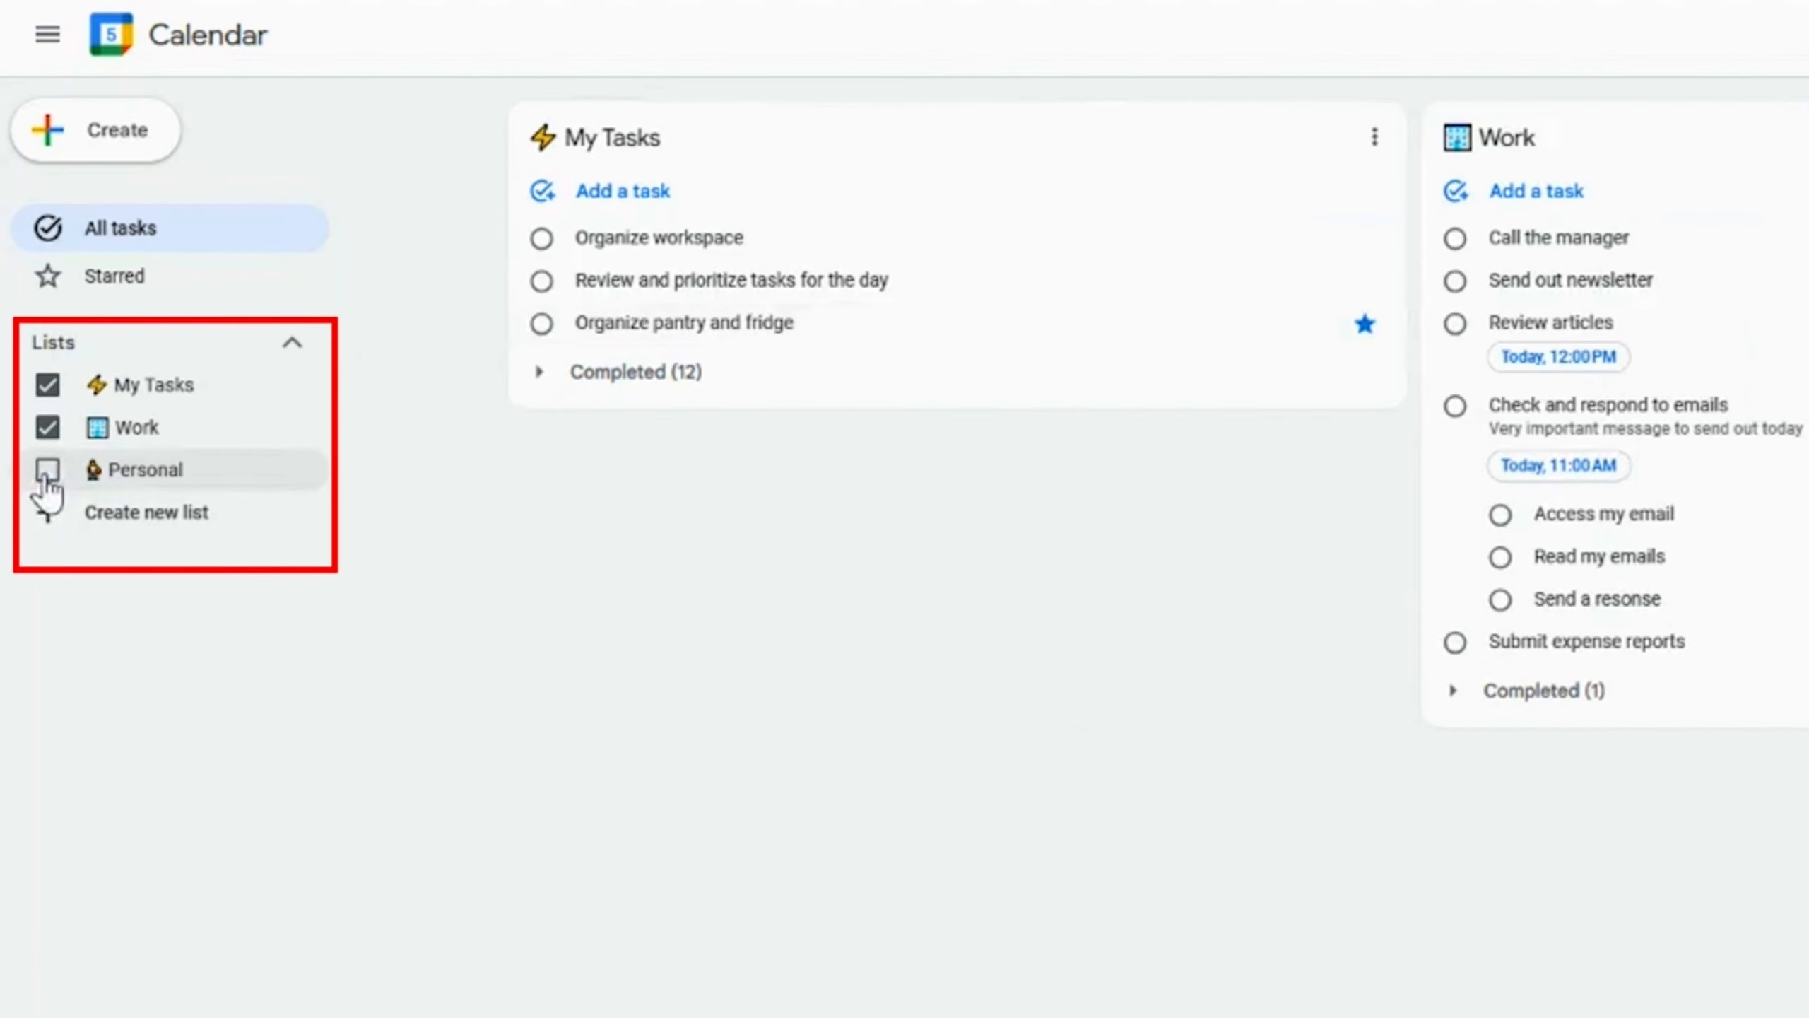
left_click(47, 428)
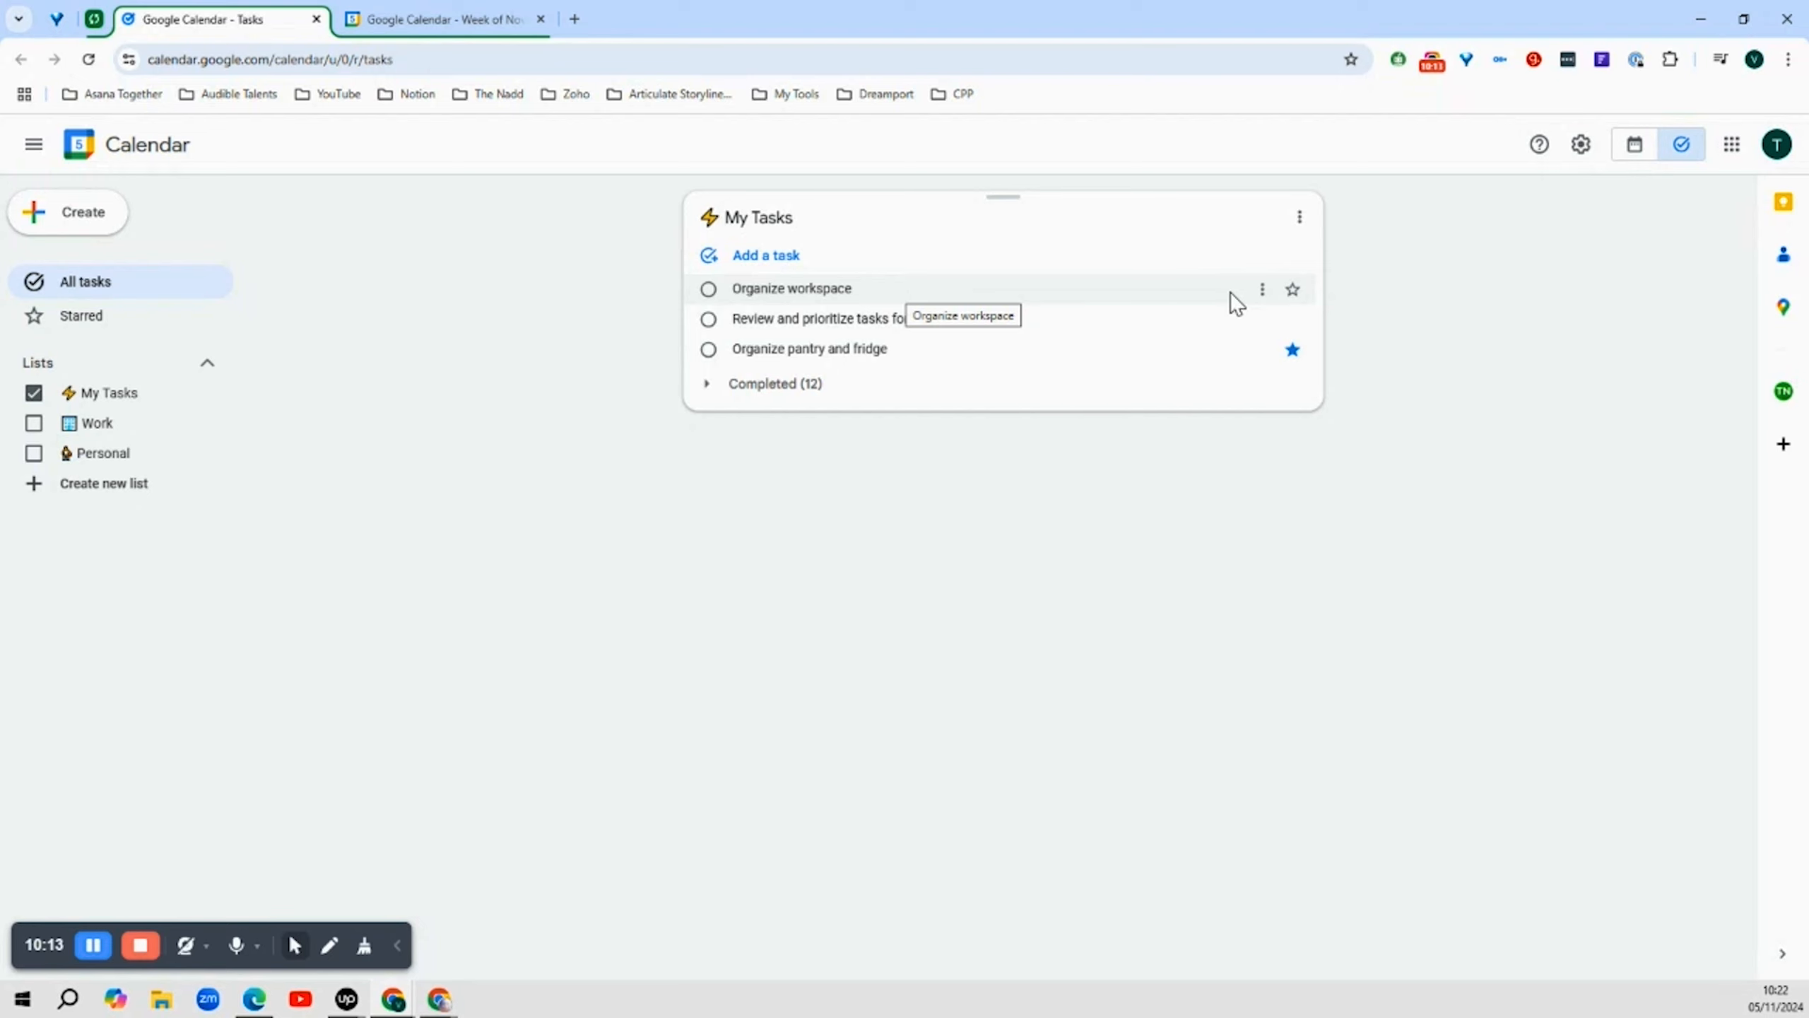
Schedule Organize workspace for November 5 at 10:30 AM, repeating every 1 day
left_click(1229, 291)
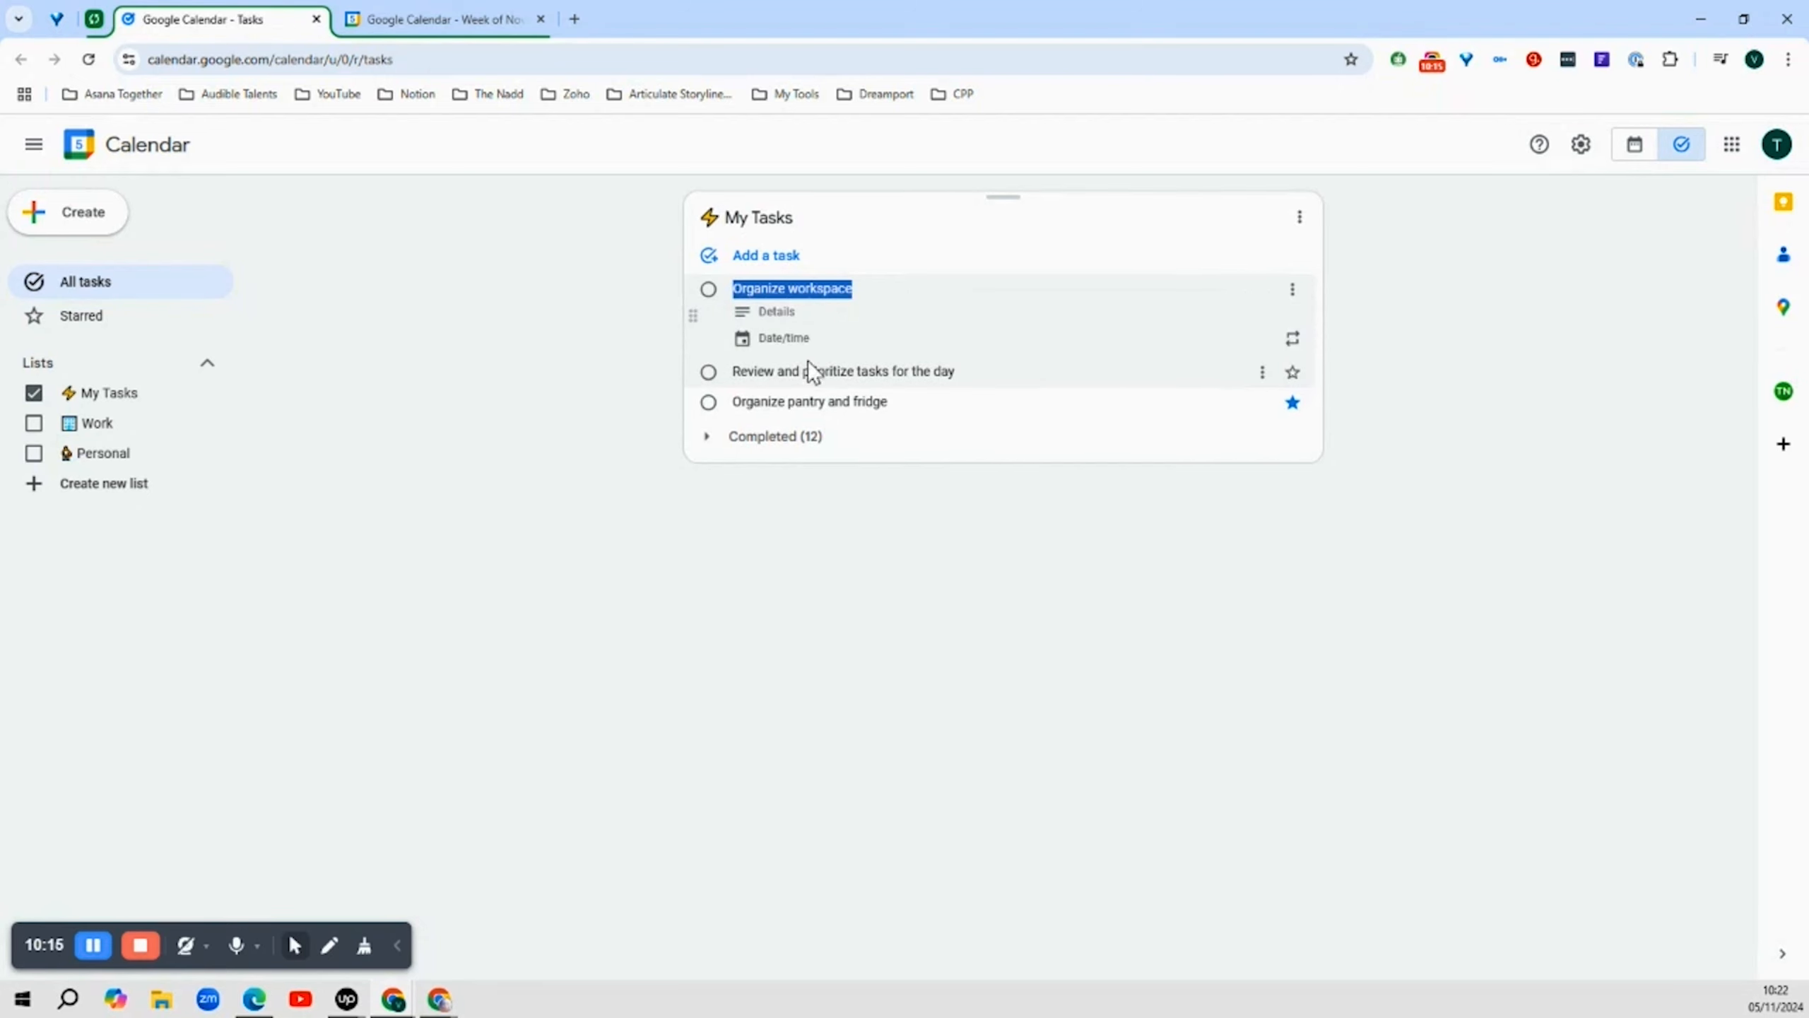
left_click(797, 338)
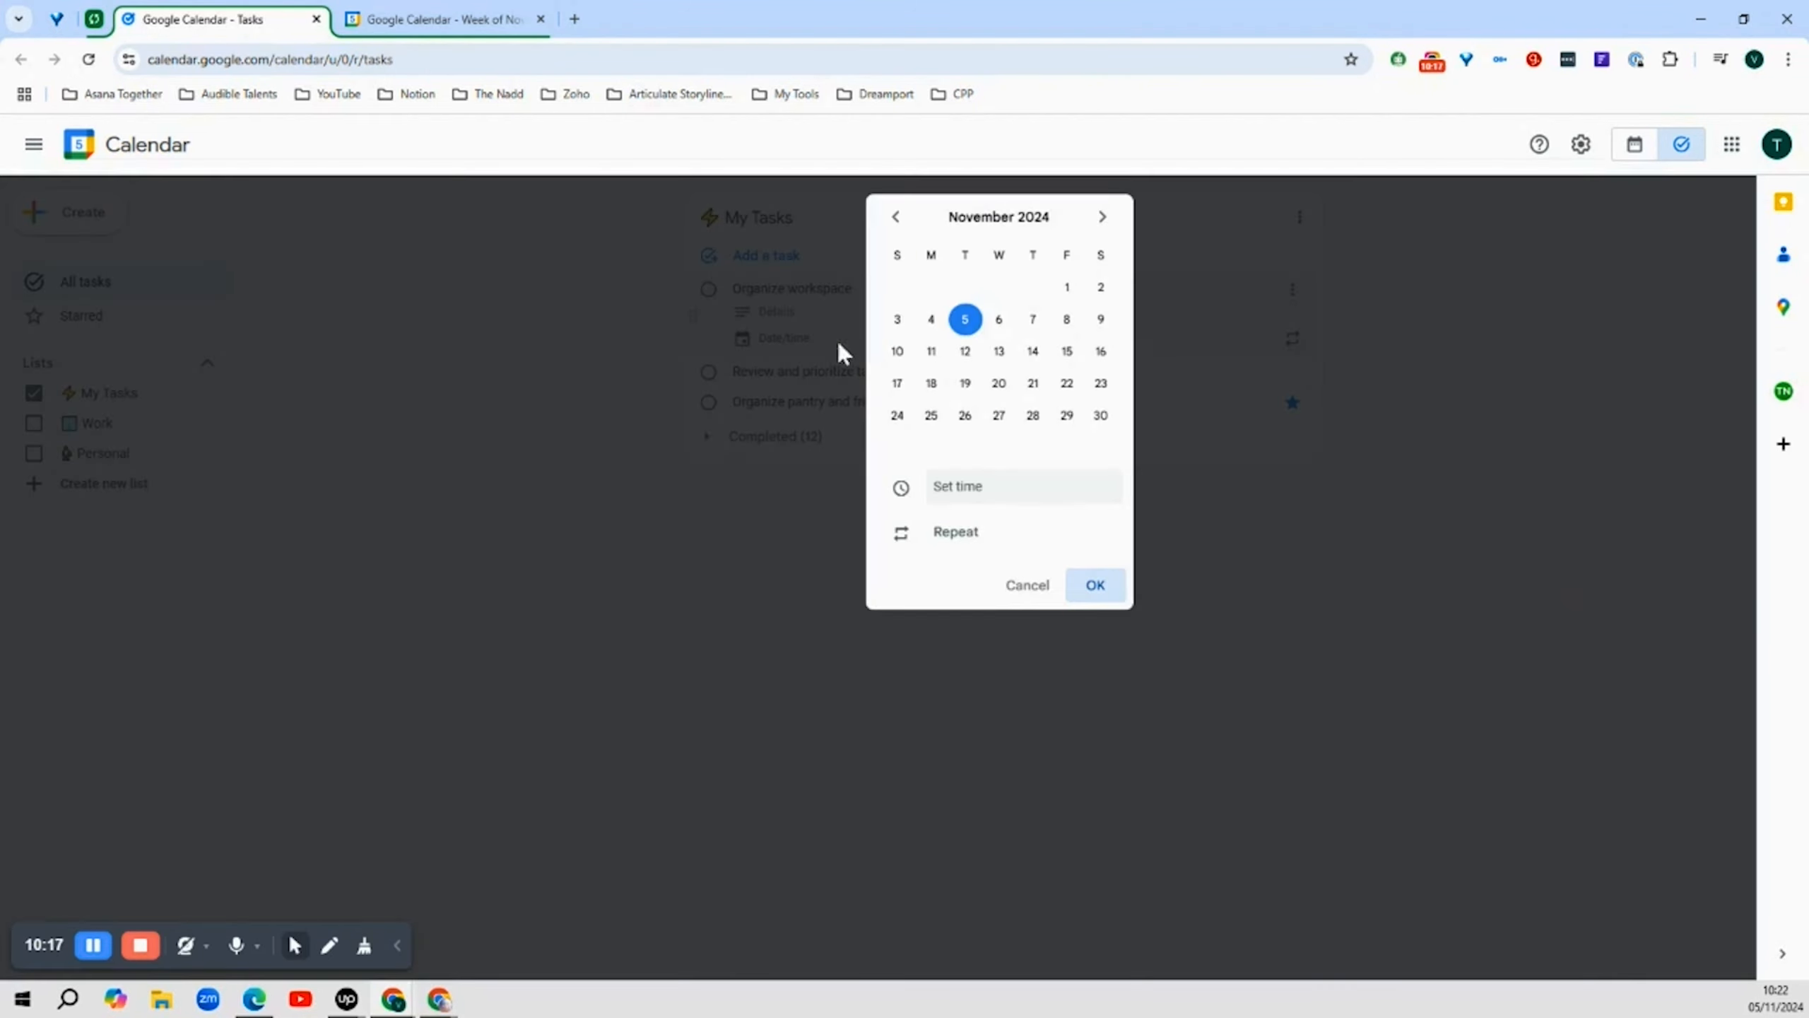
left_click(973, 487)
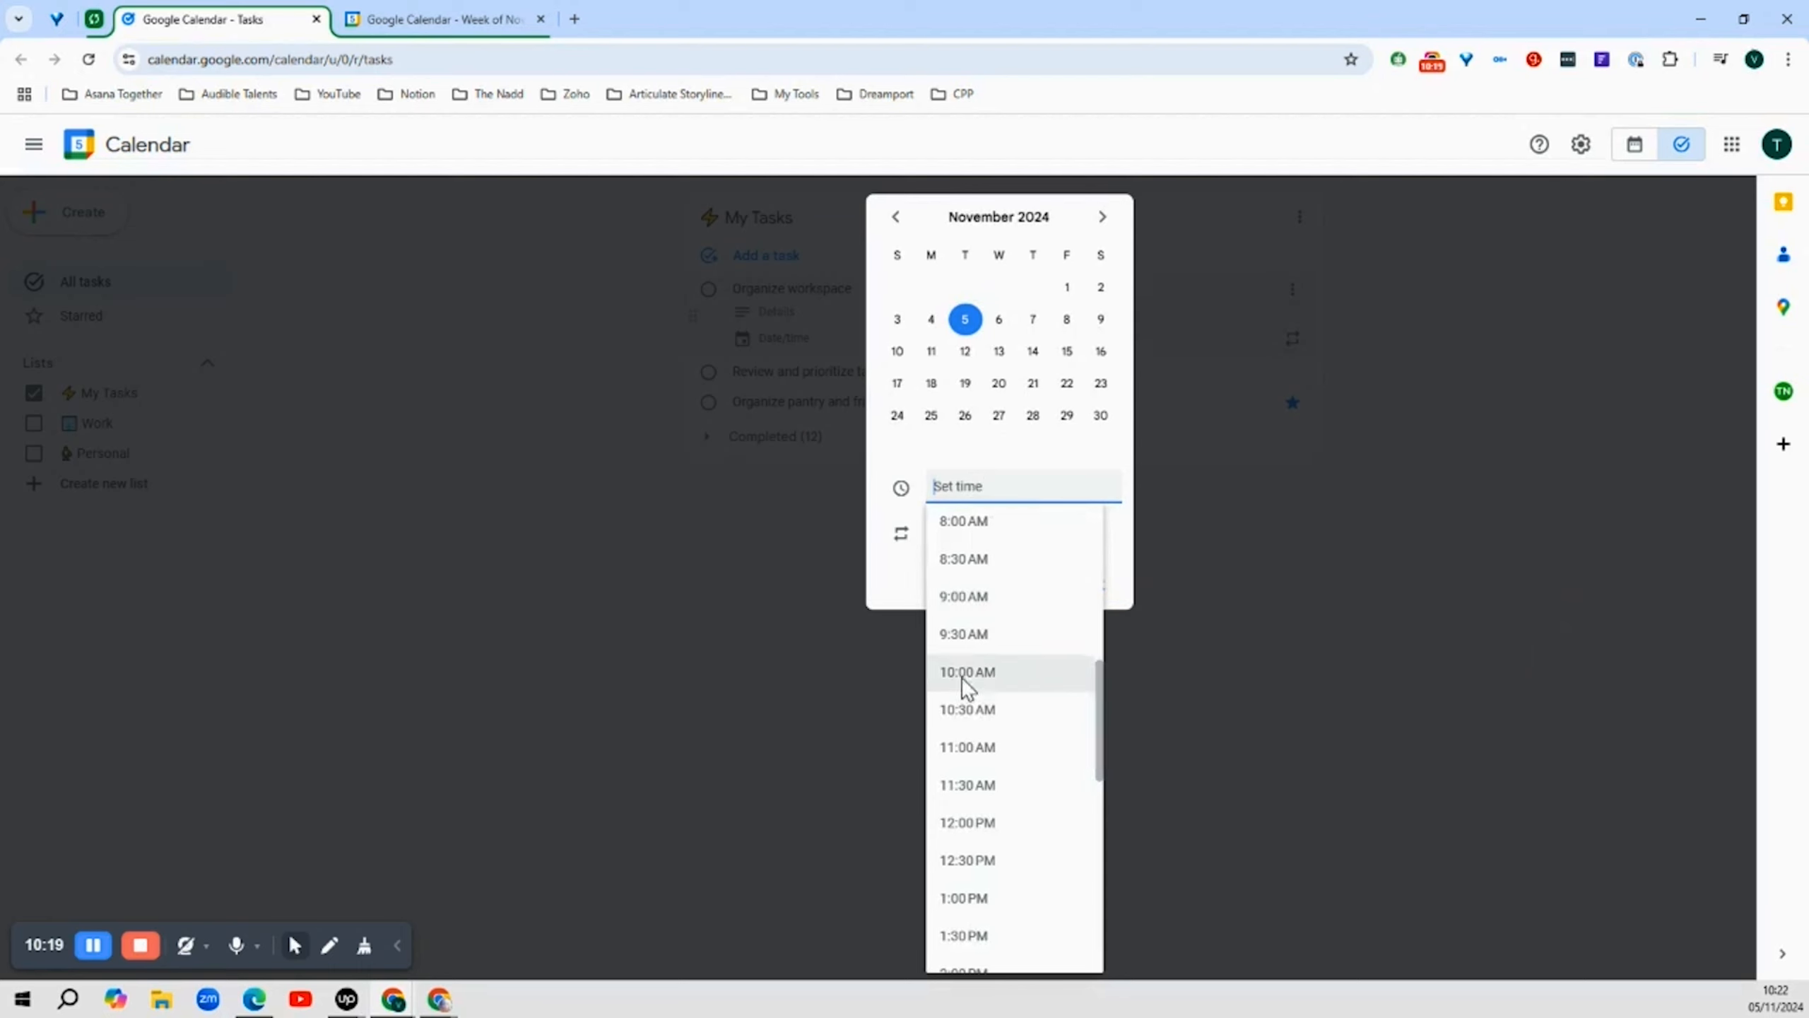
left_click(967, 710)
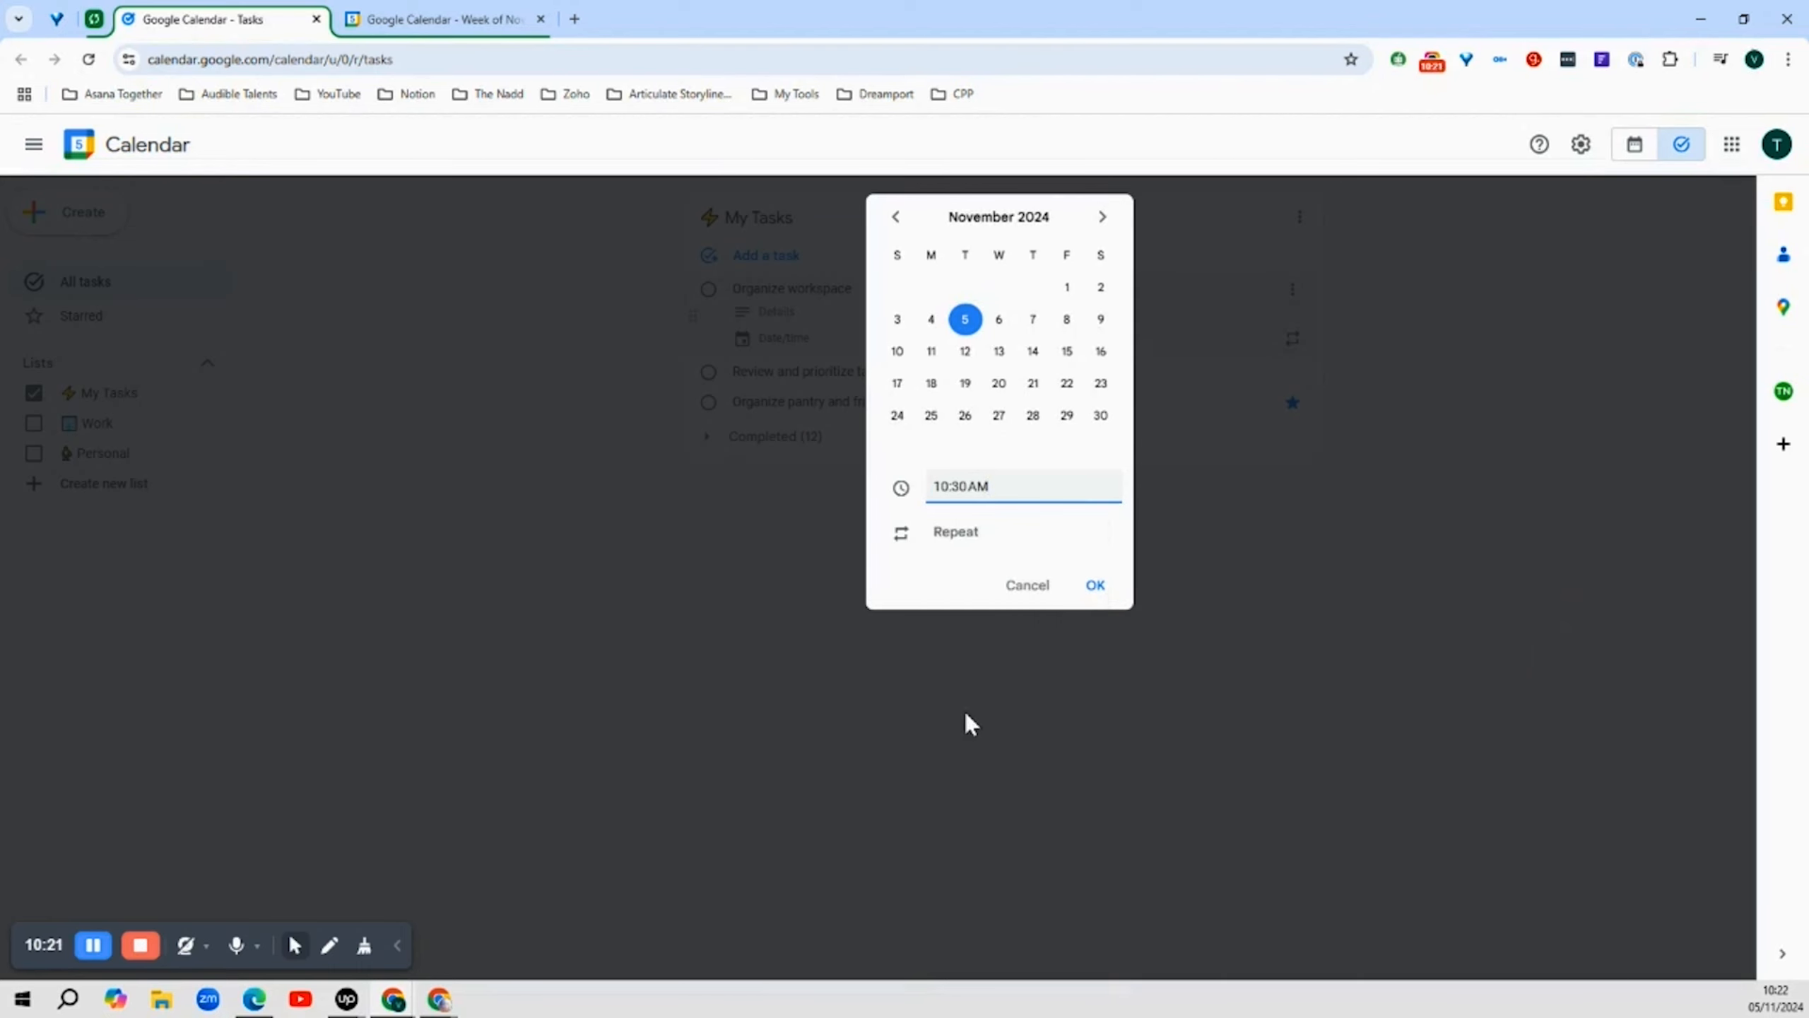
left_click(956, 534)
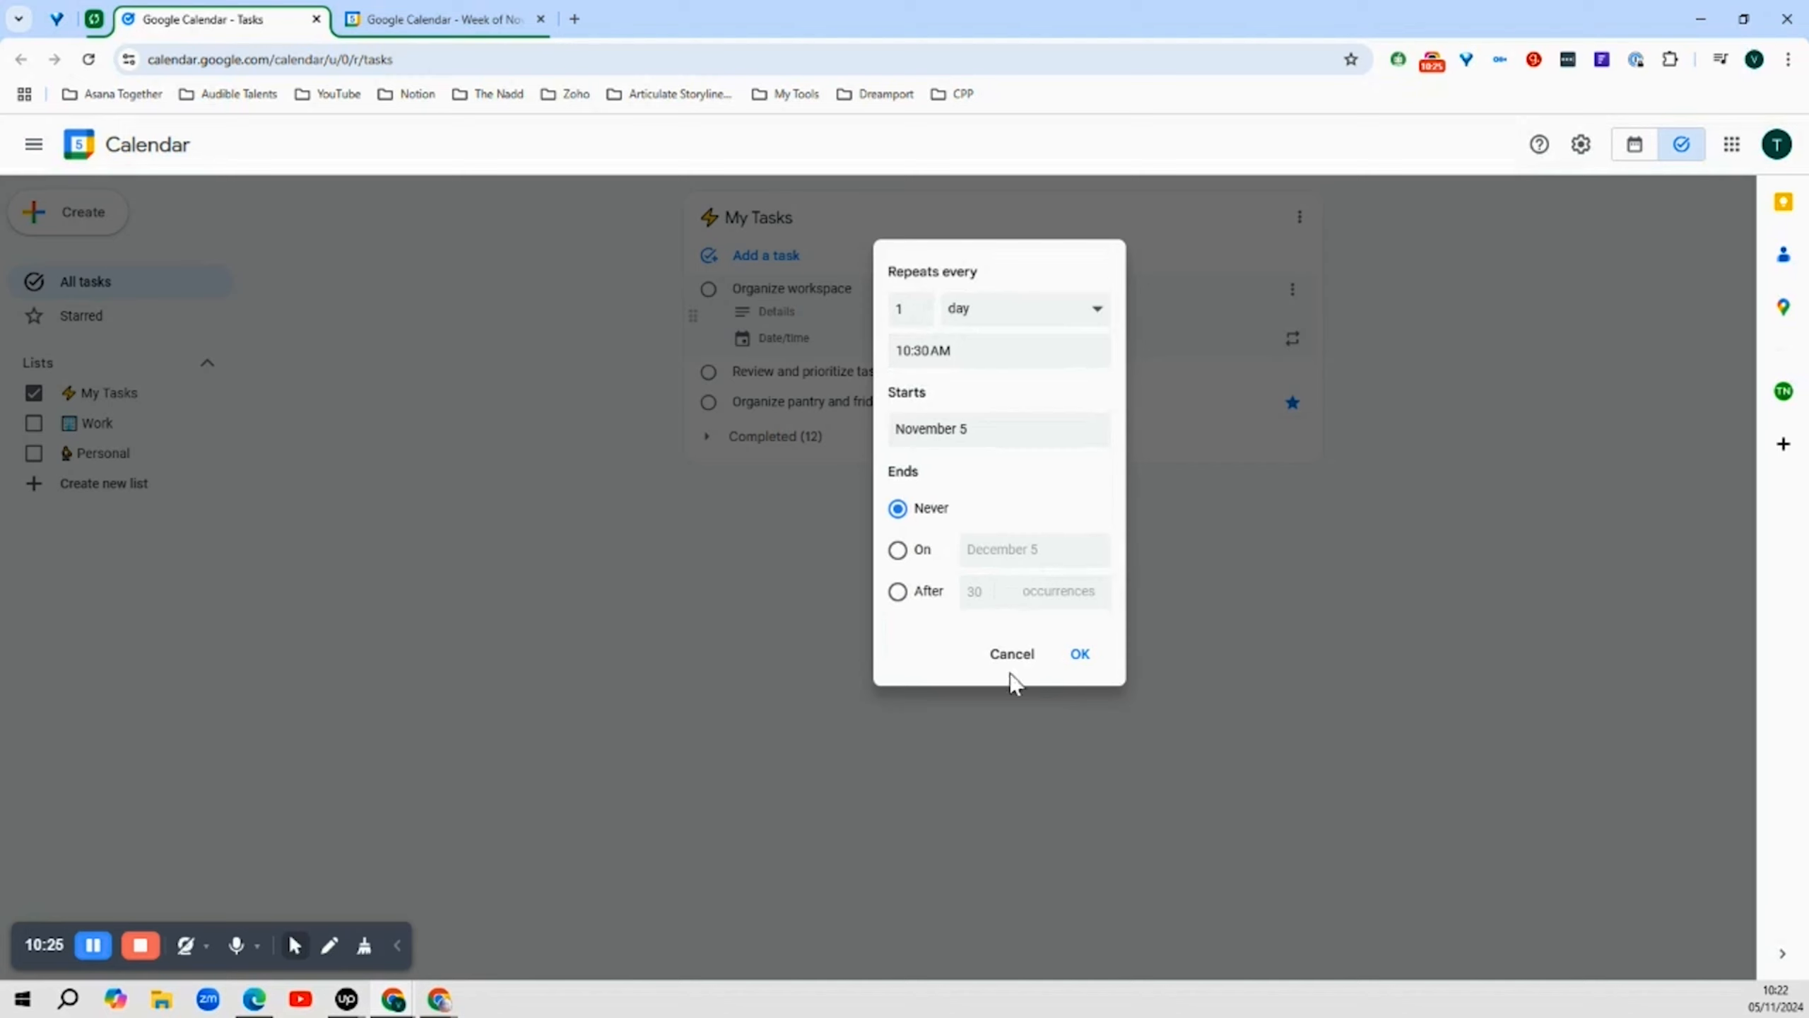
left_click(1092, 314)
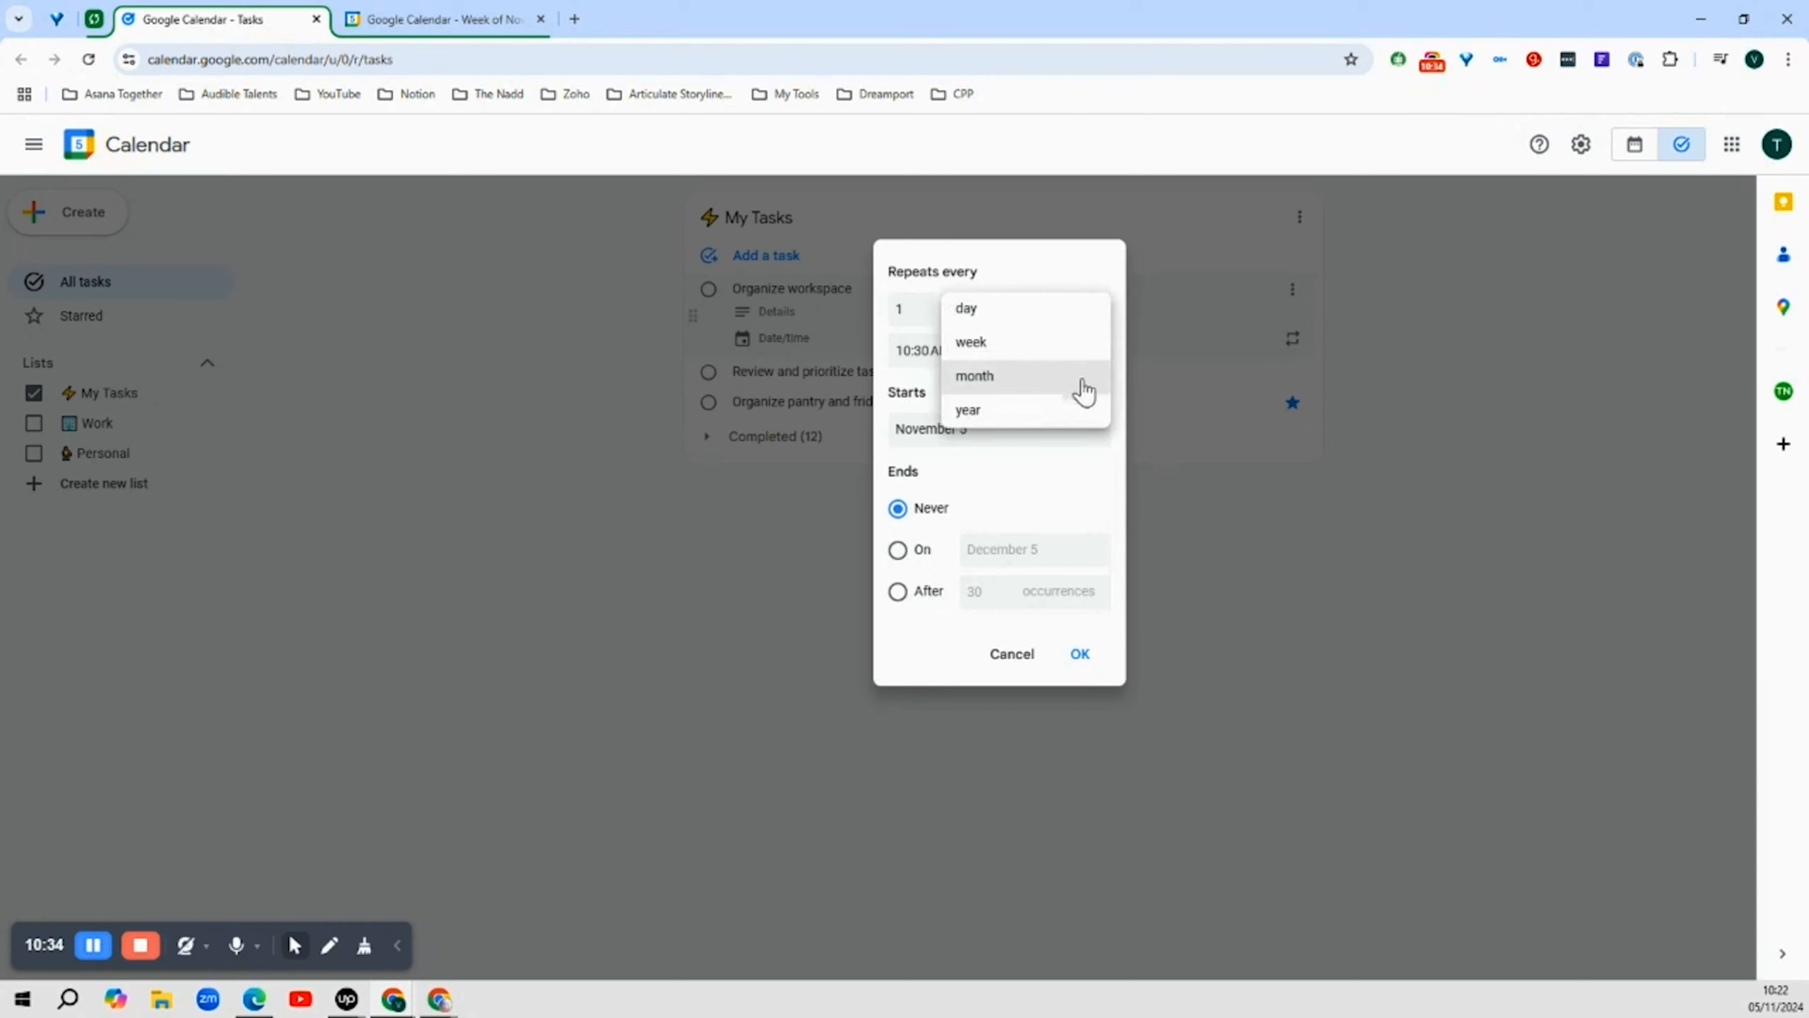
left_click(1080, 524)
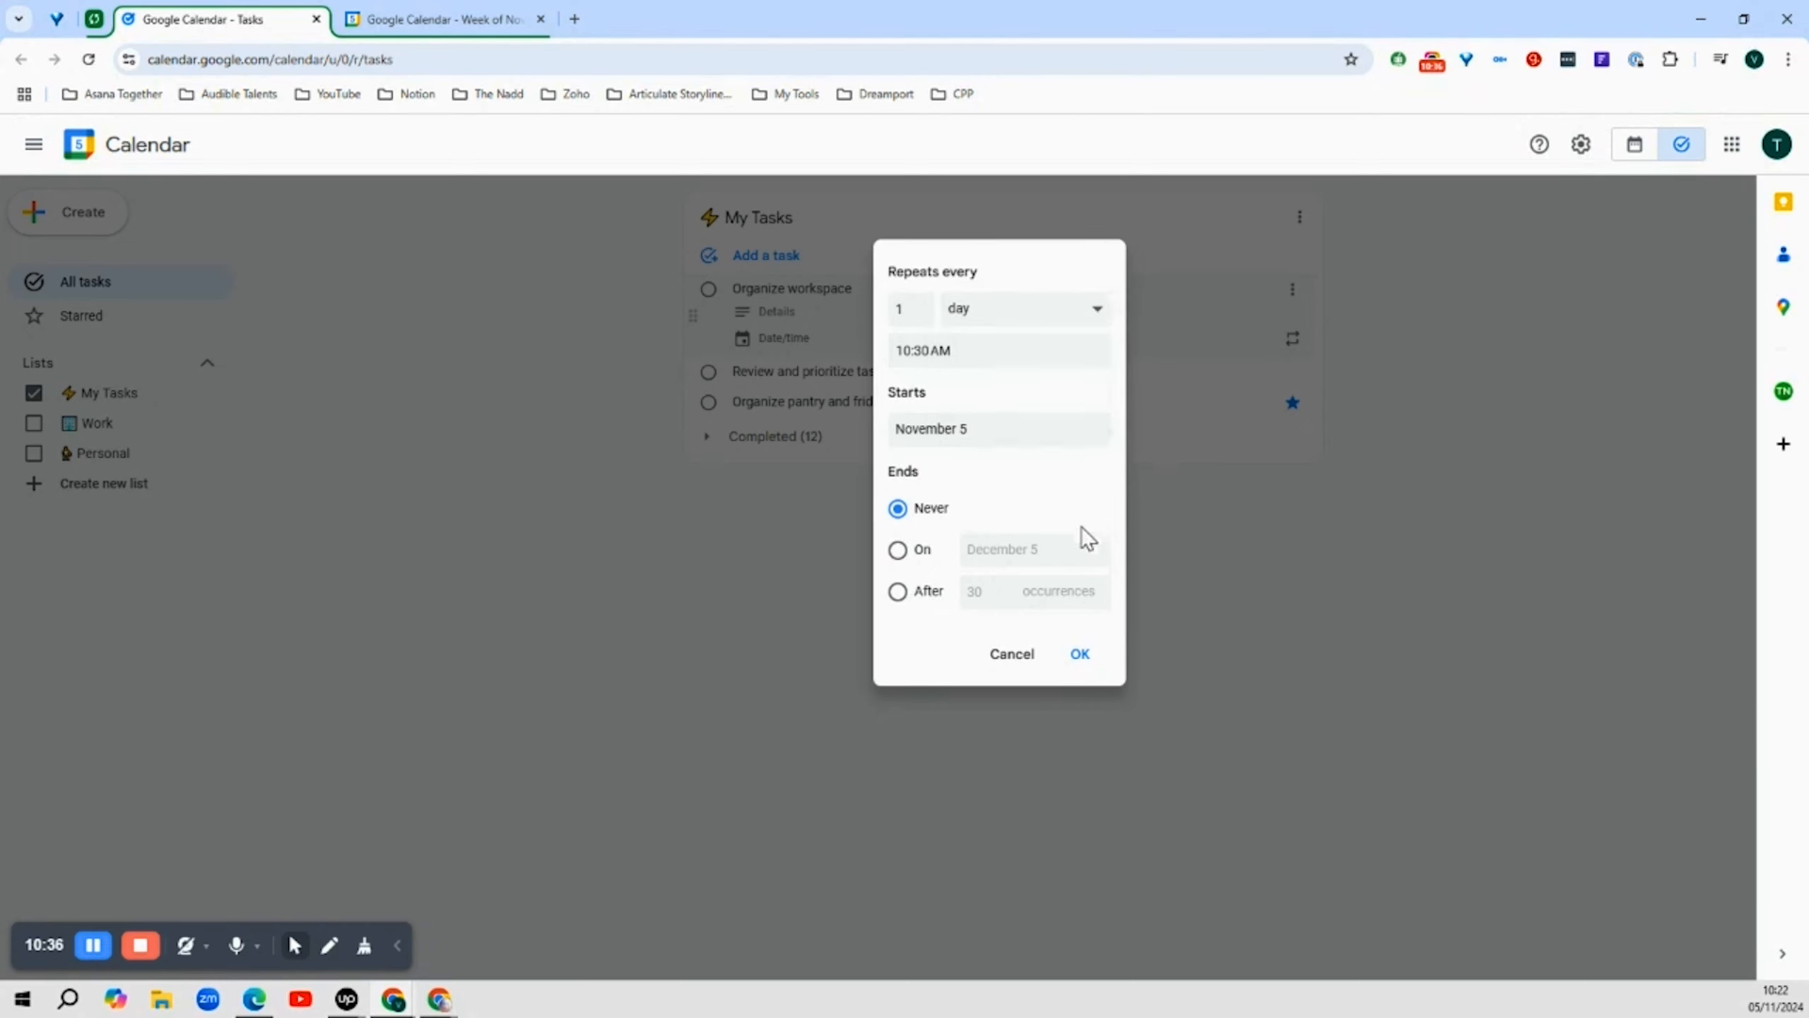
left_click(1079, 656)
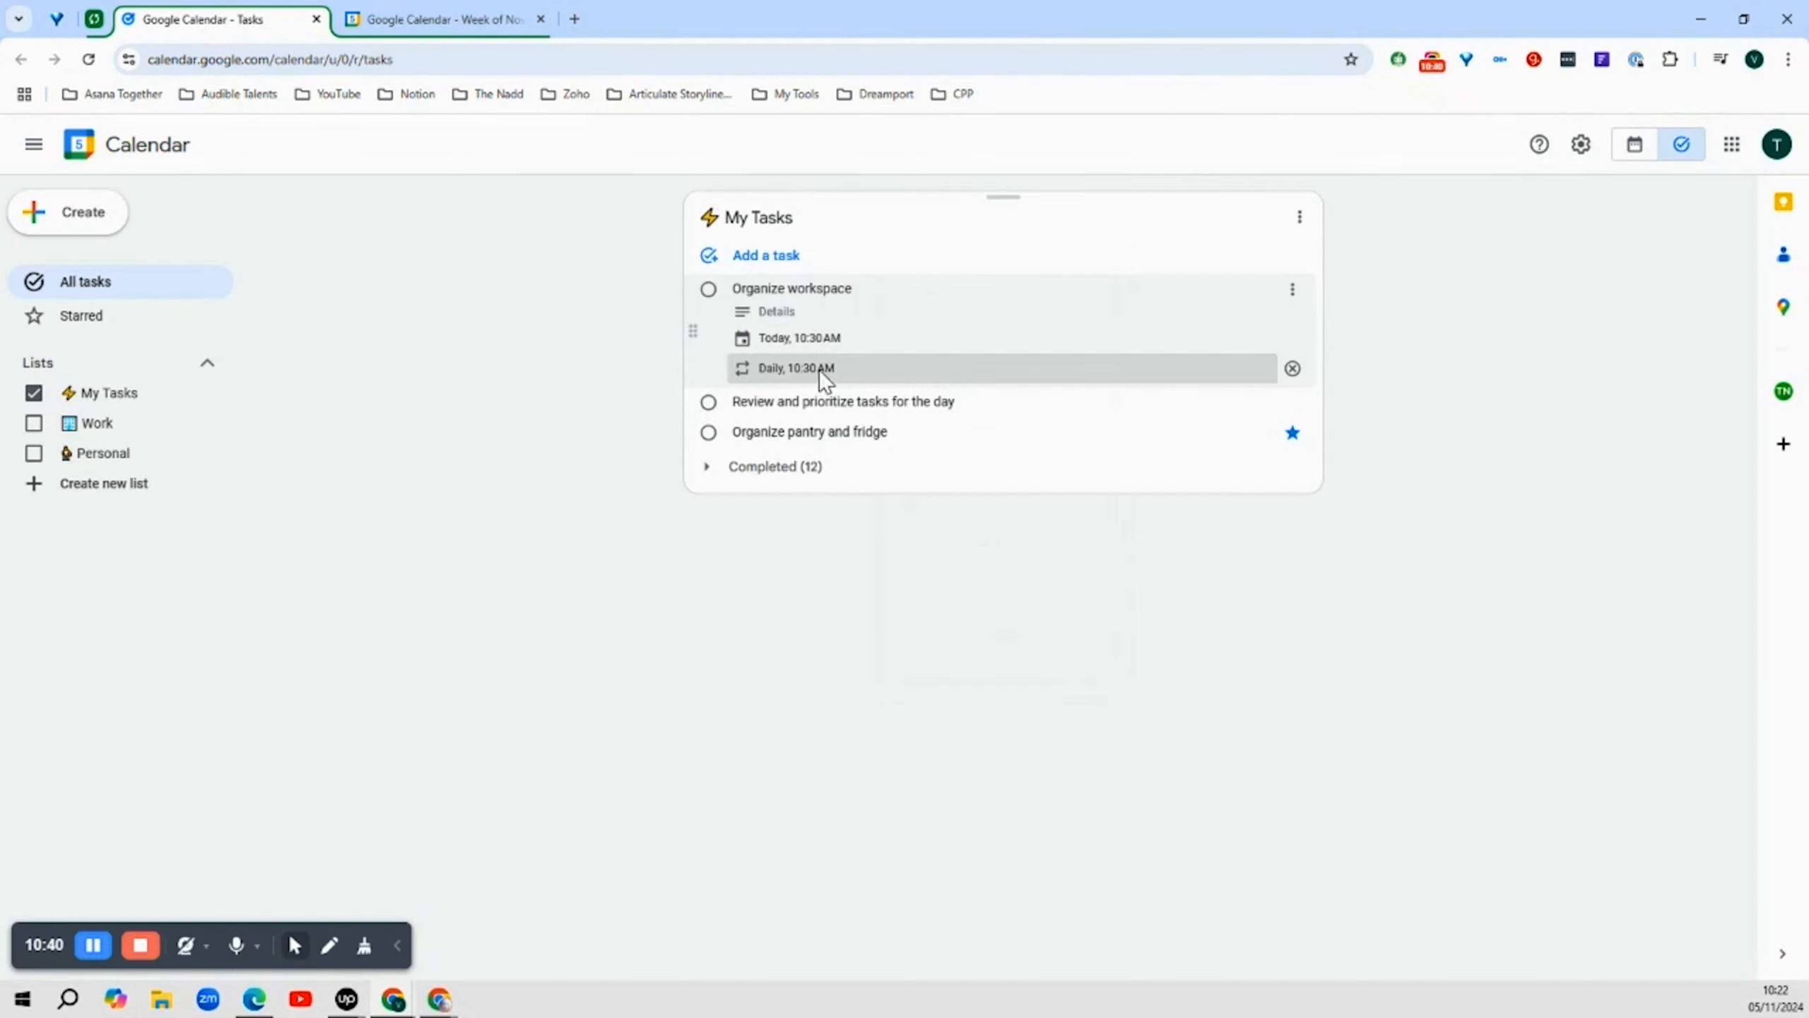
Stop the Organize workspace task from repeating, confirming removal of future occurrences
left_click(1292, 367)
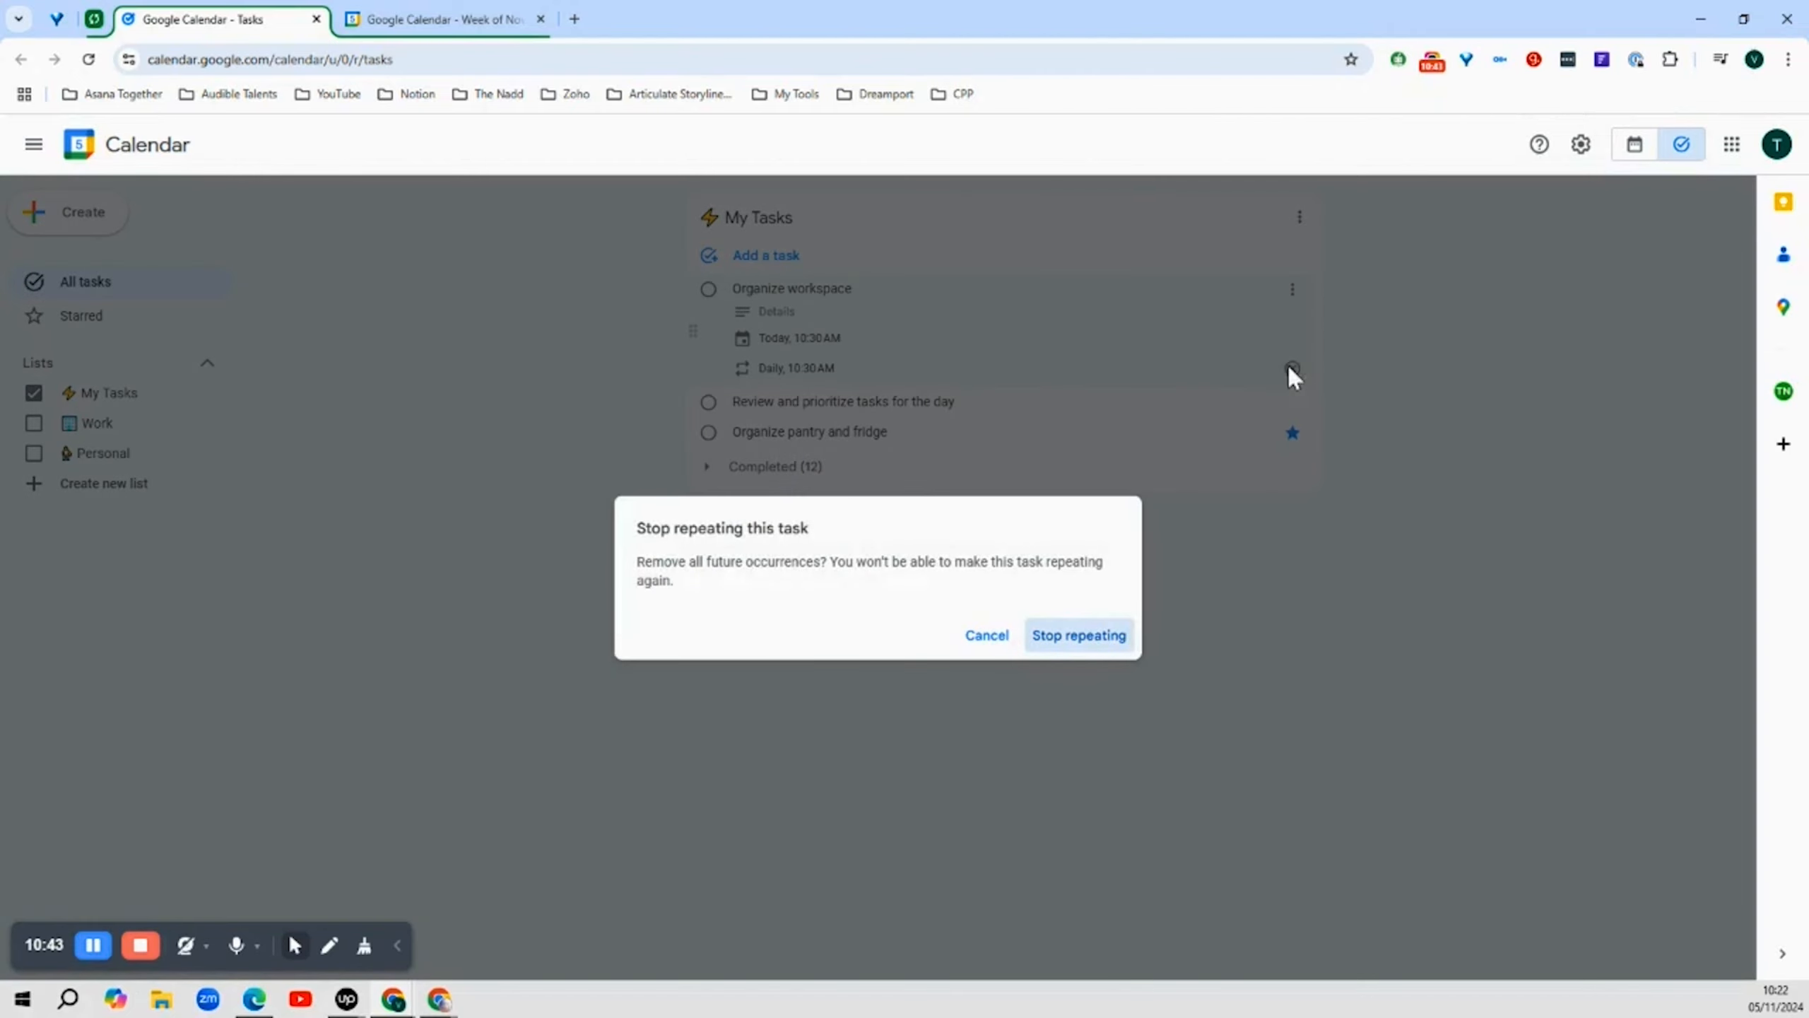
left_click(1080, 635)
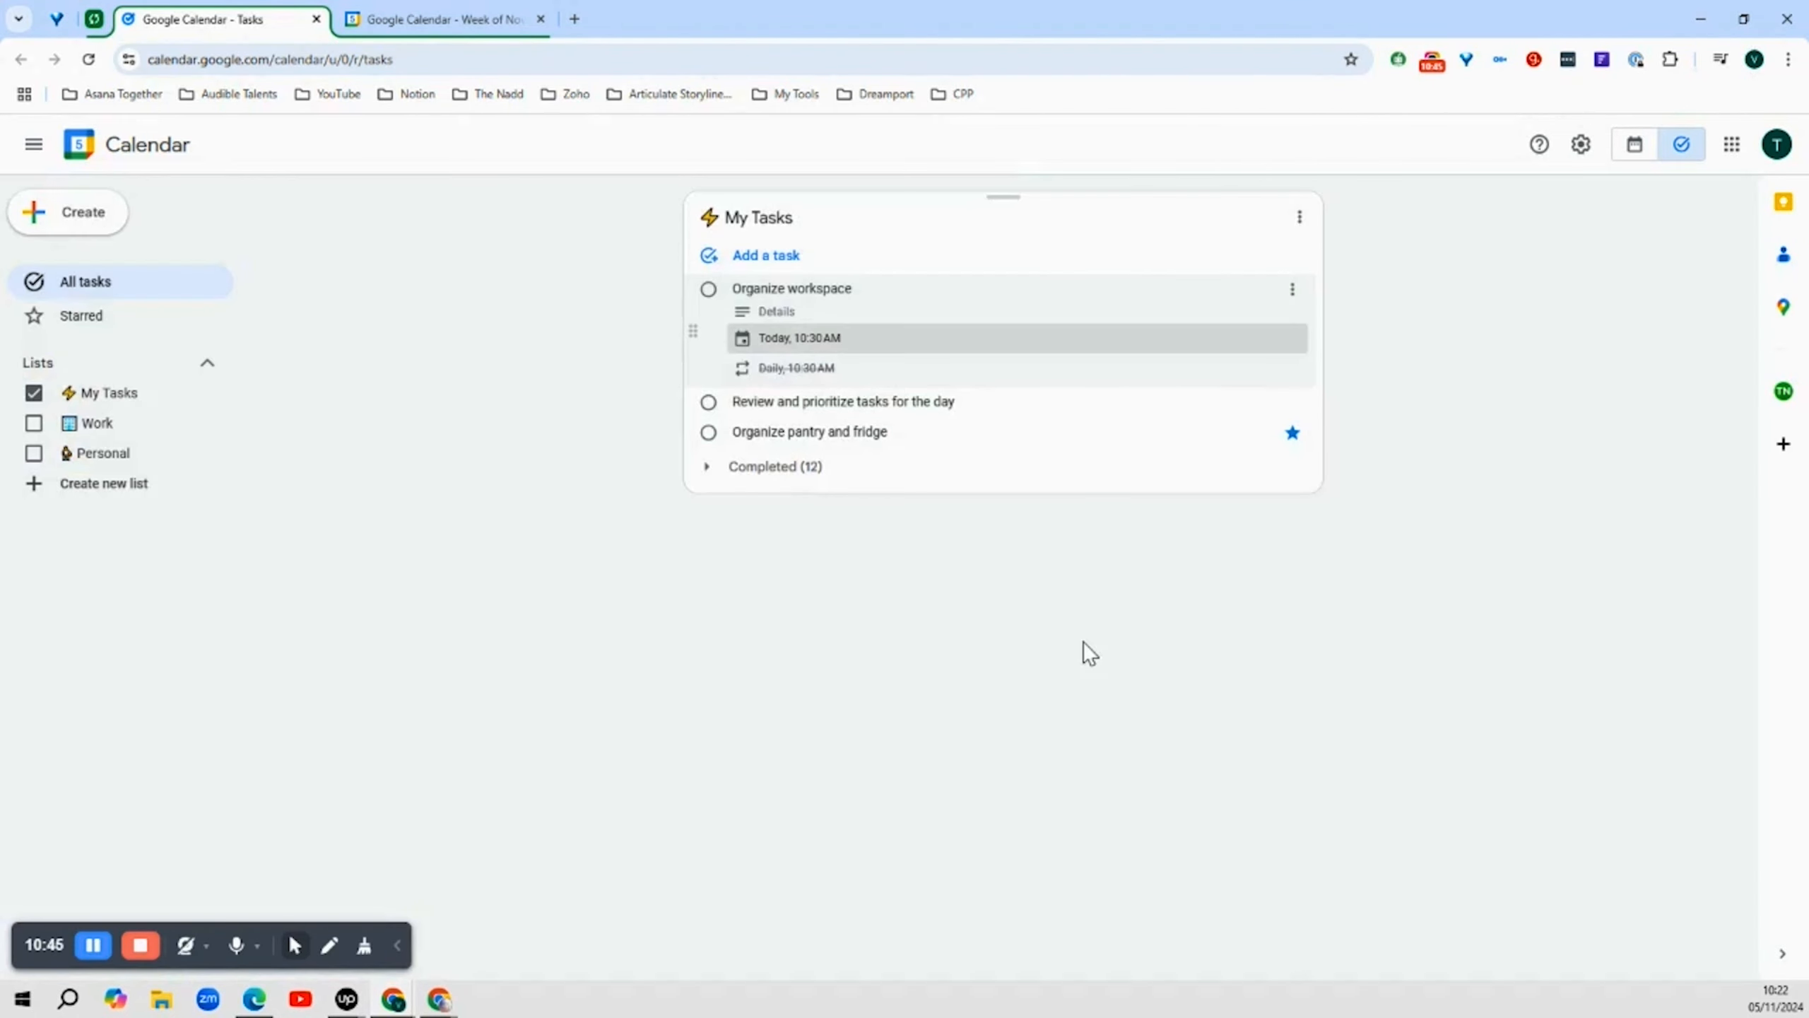
left_click(1500, 305)
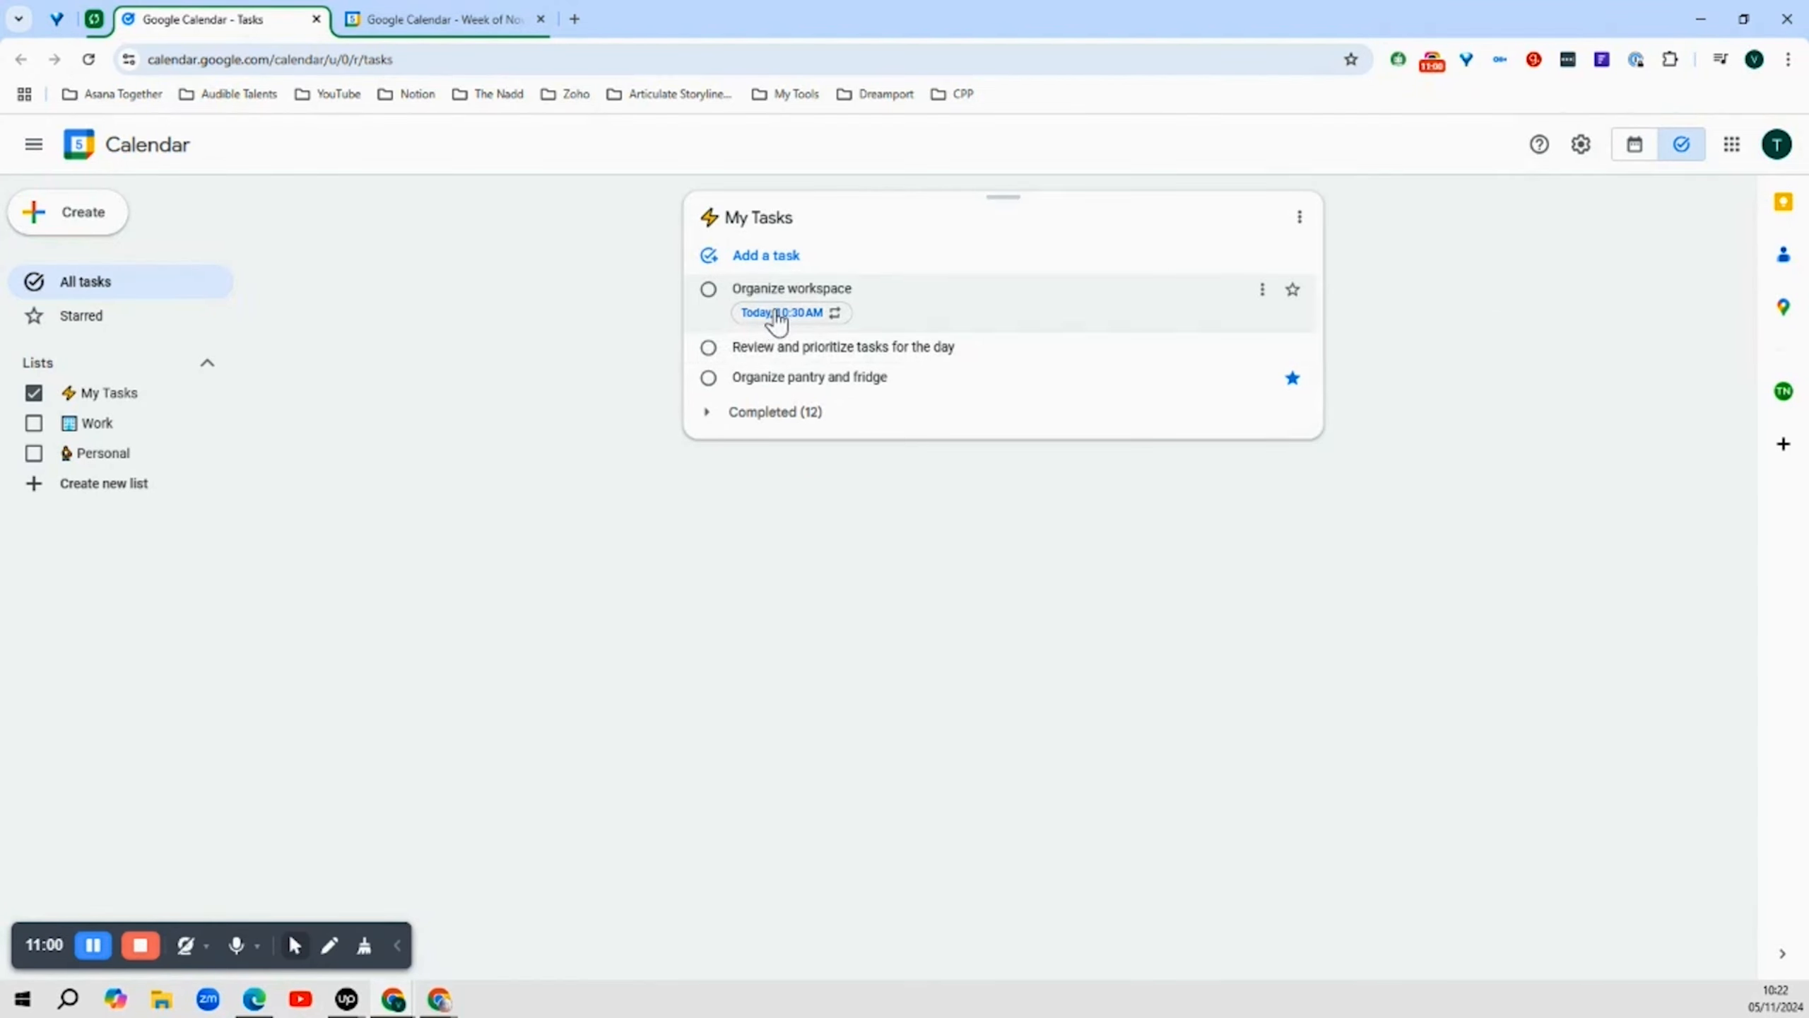
Switch to the calendar week view and turn on the Tasks calendar so tasks appear on the grid
left_click(445, 19)
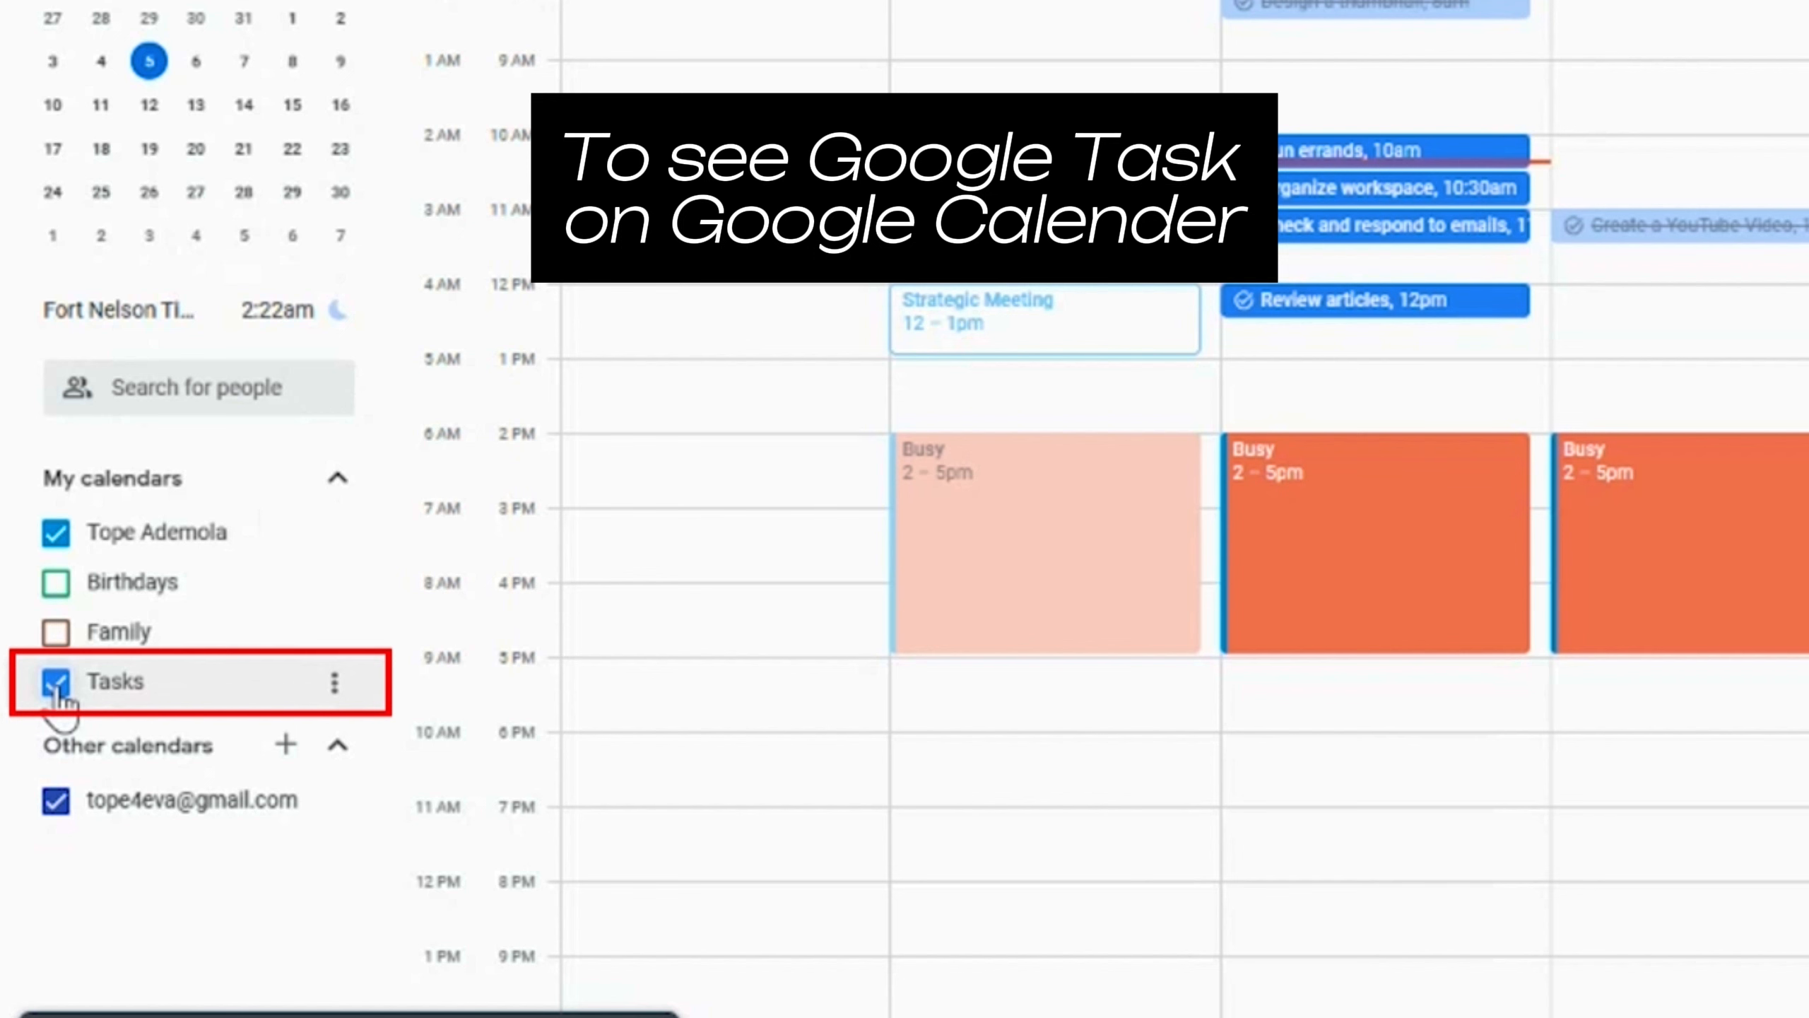
left_click(57, 684)
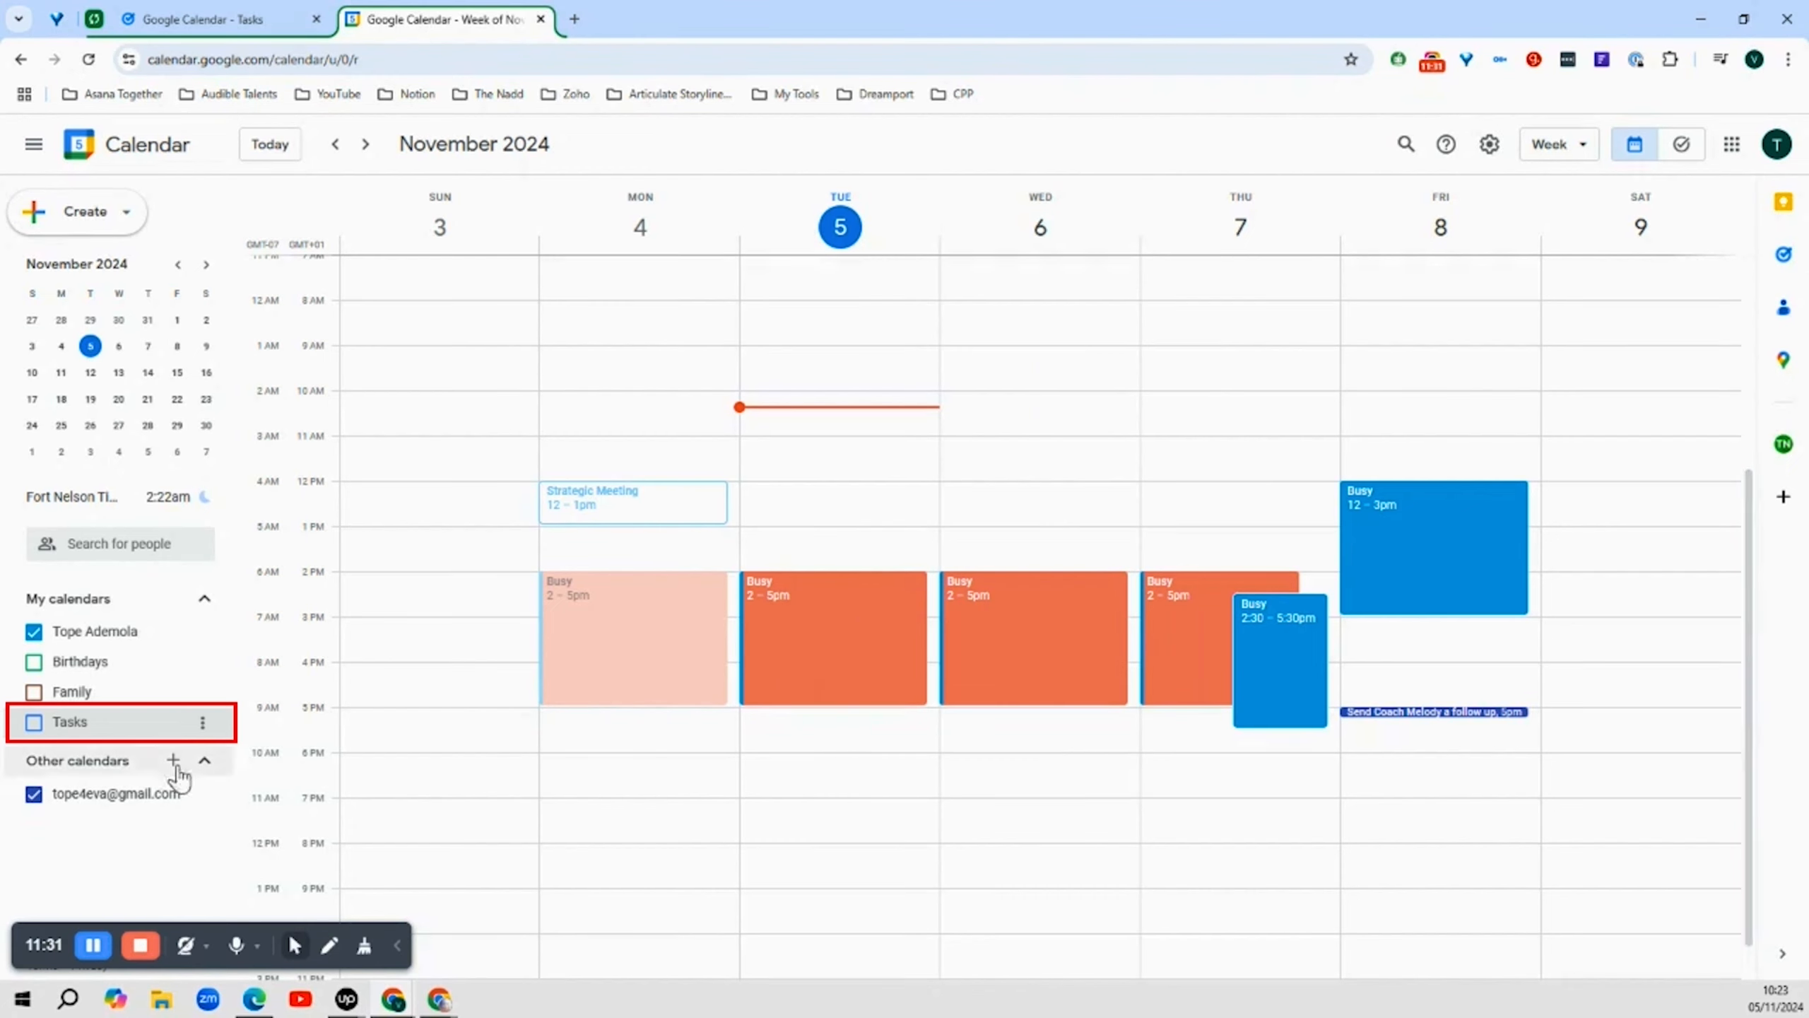
left_click(33, 722)
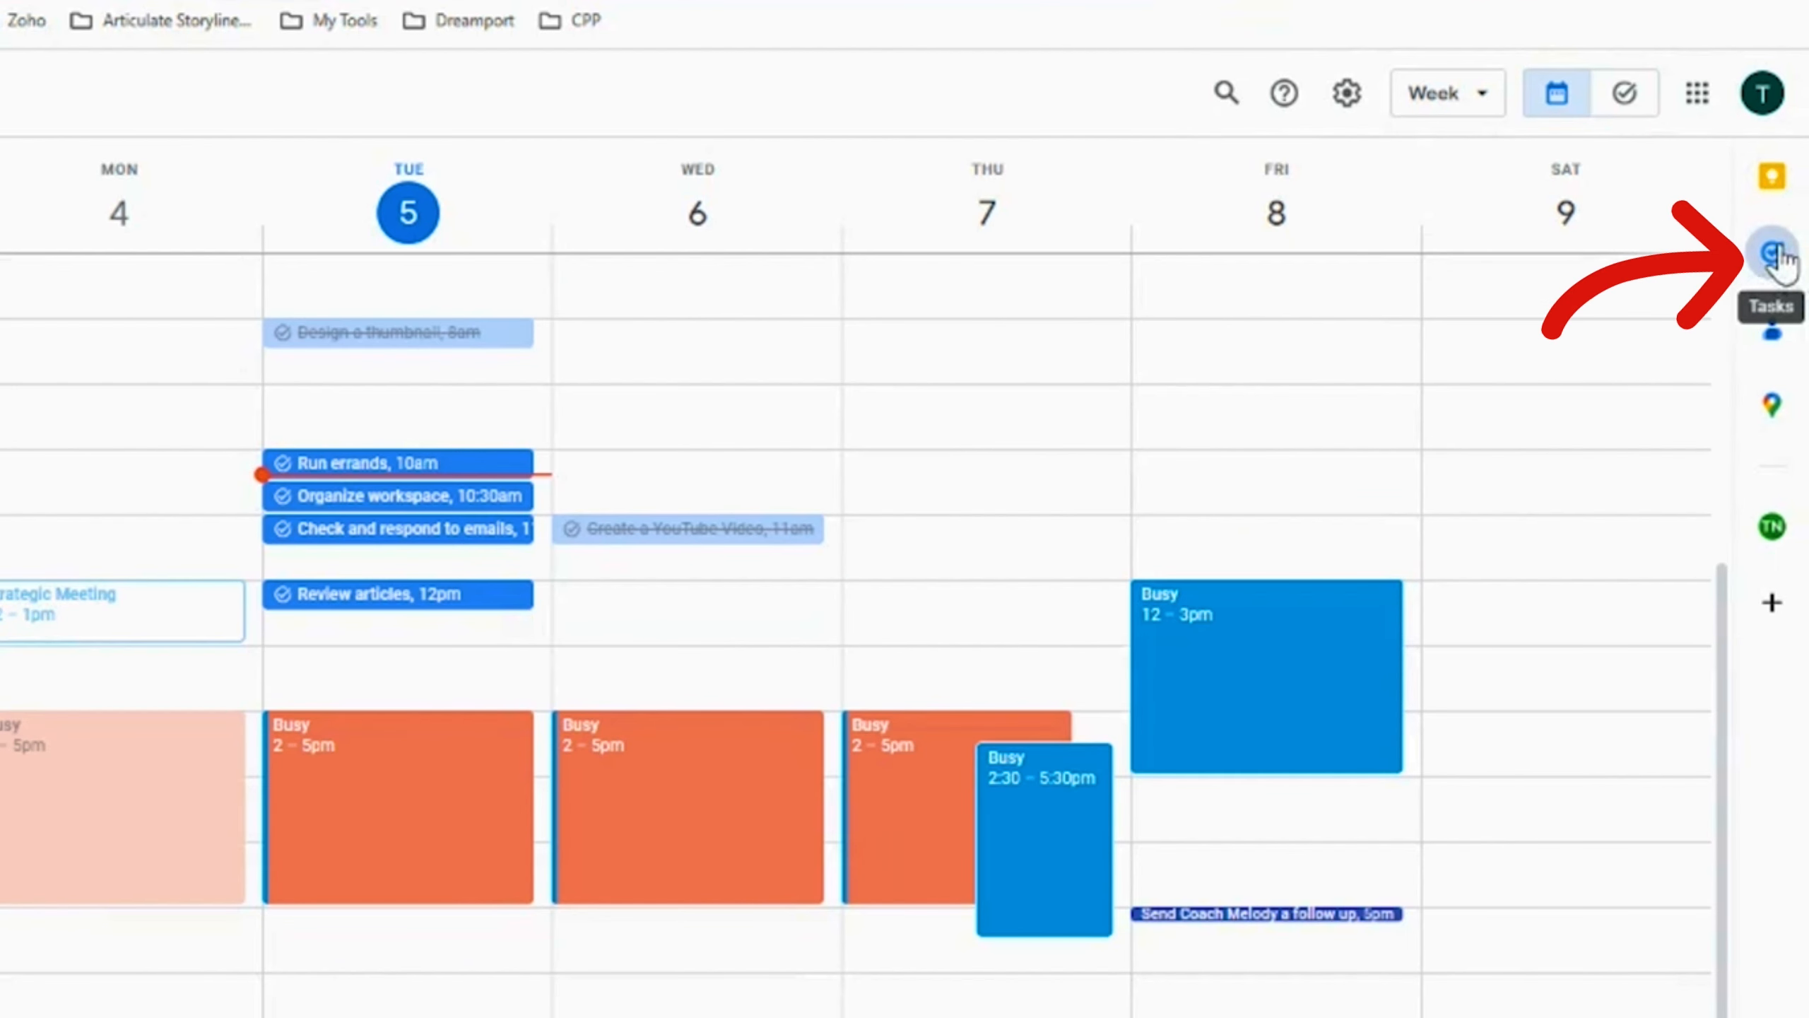
Open the Tasks side panel and schedule Call the manager at 12:15 PM and Send out newsletter at 1:15 PM on Wednesday
left_click(1773, 254)
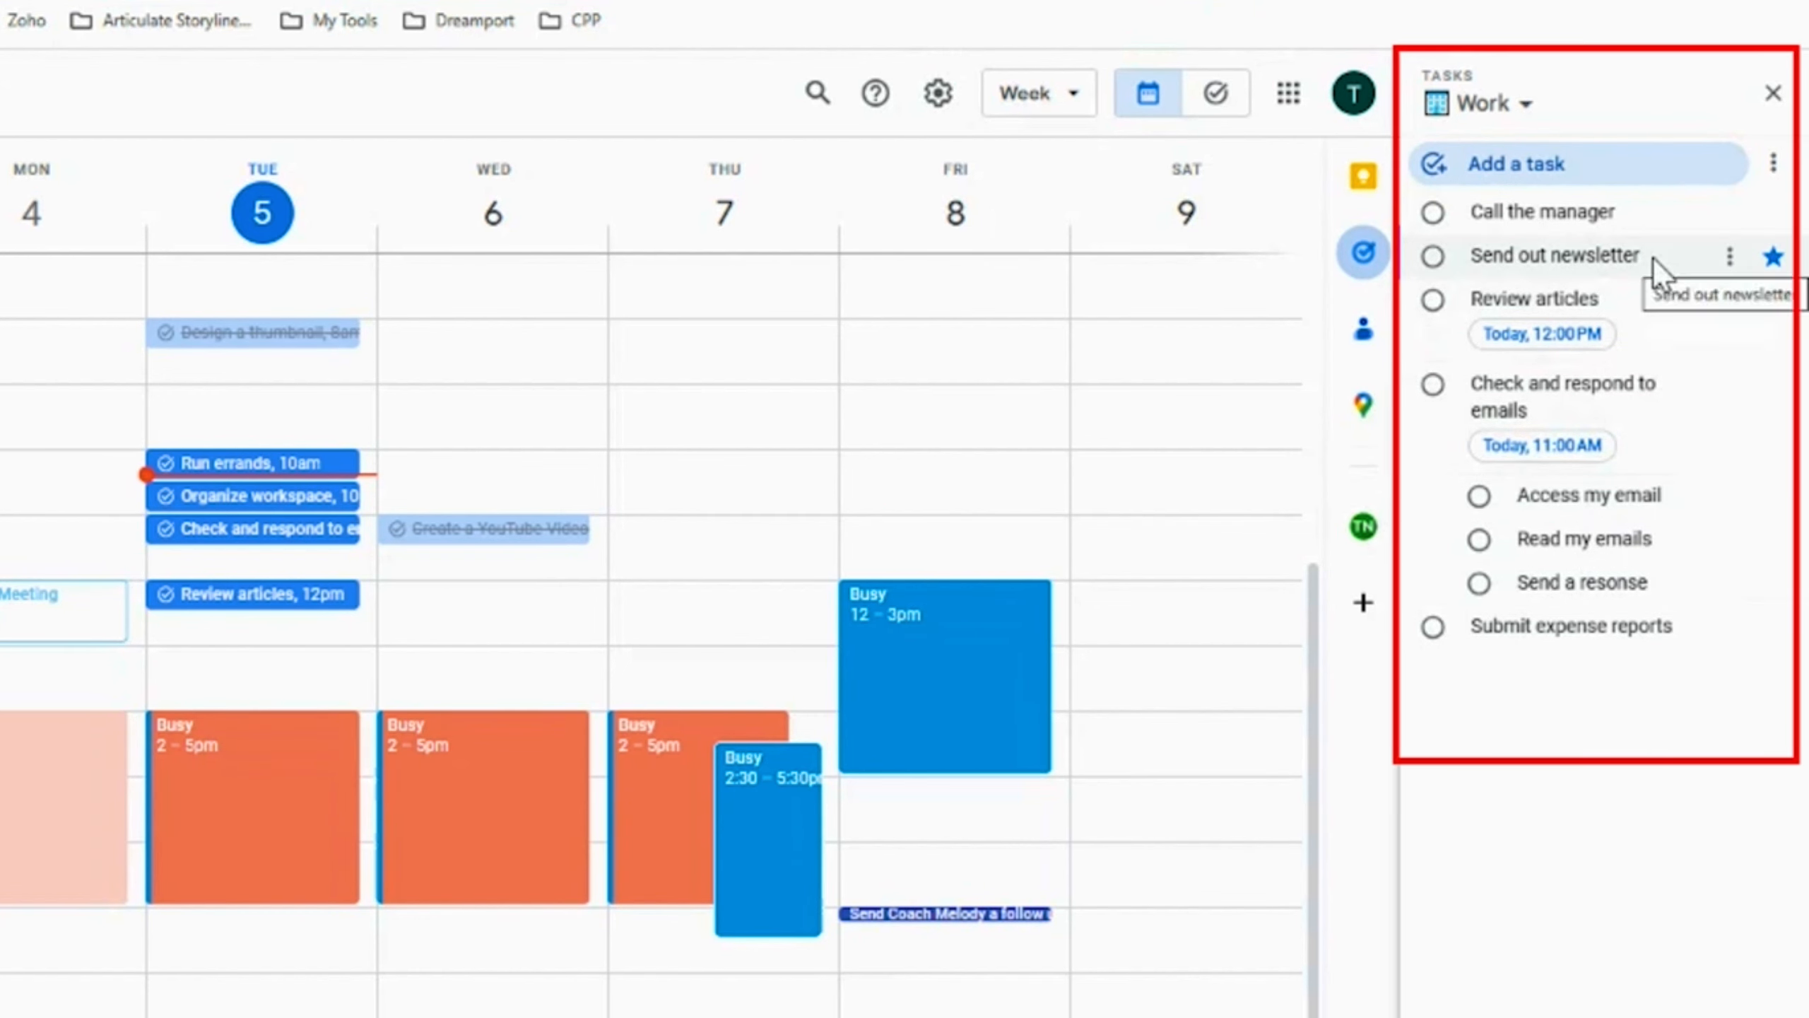
left_click_drag(1573, 209, 491, 627)
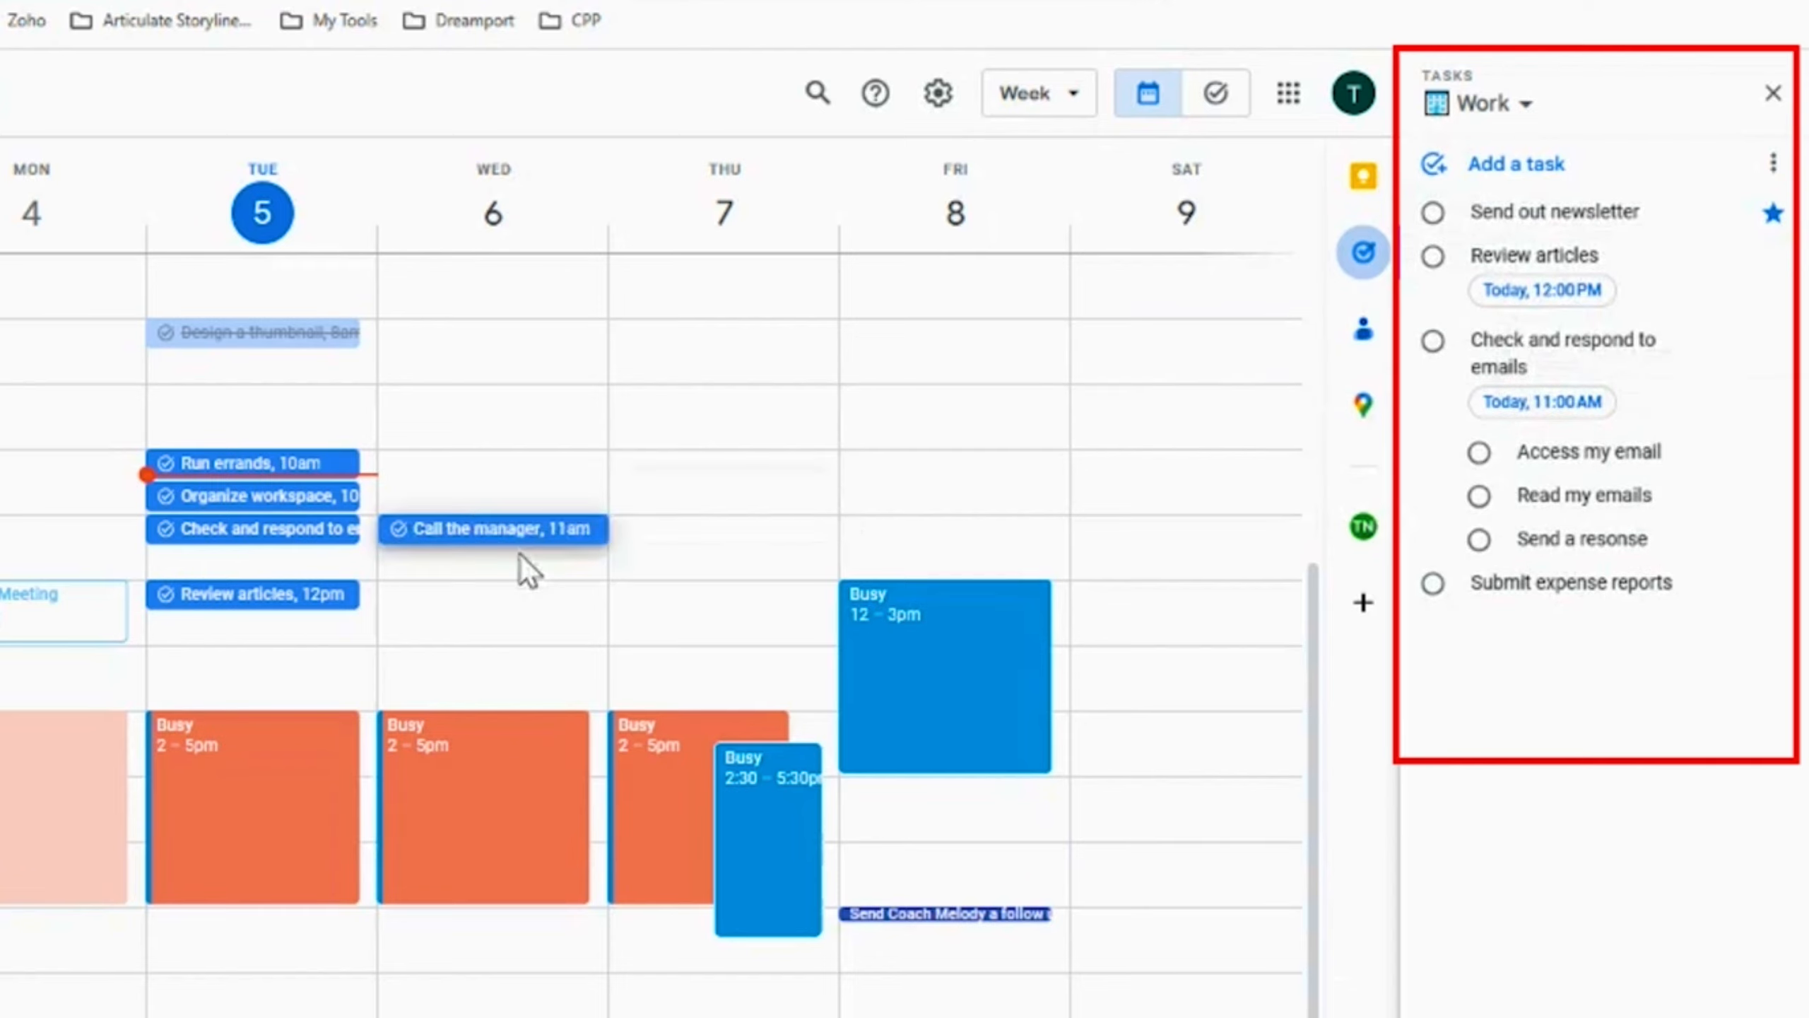
left_click_drag(718, 563, 716, 566)
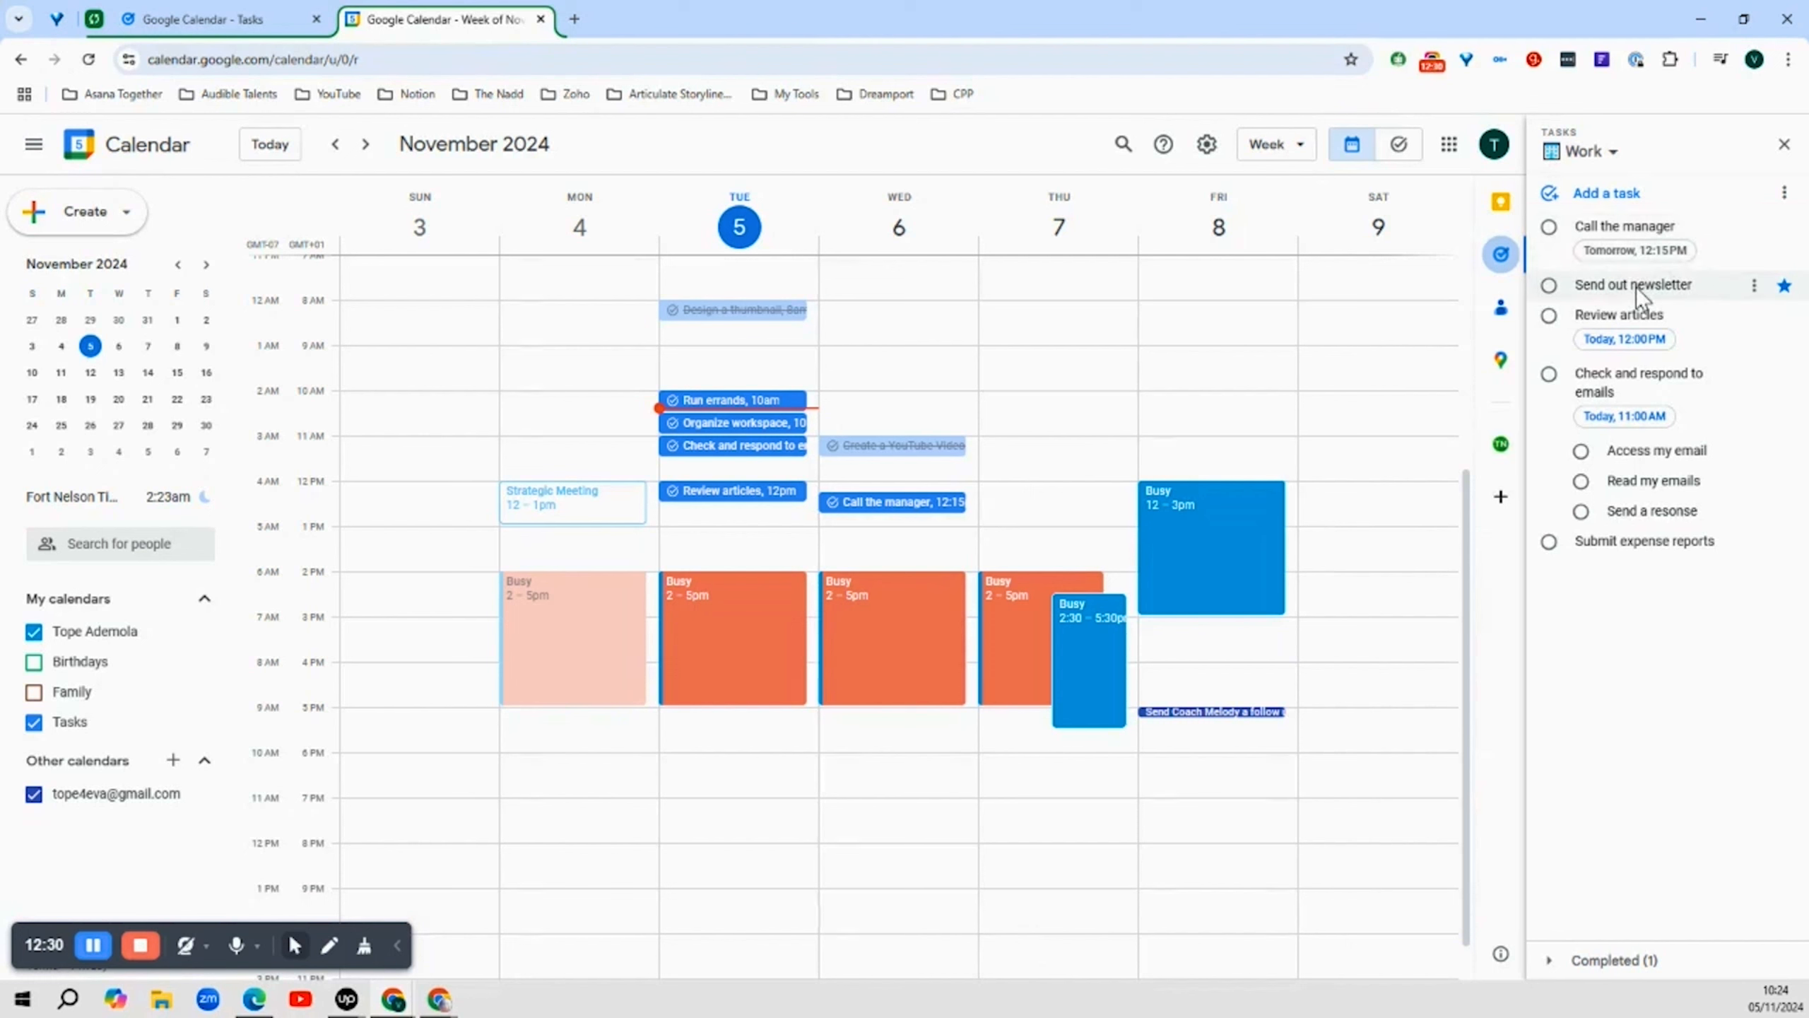
left_click_drag(1636, 283, 916, 539)
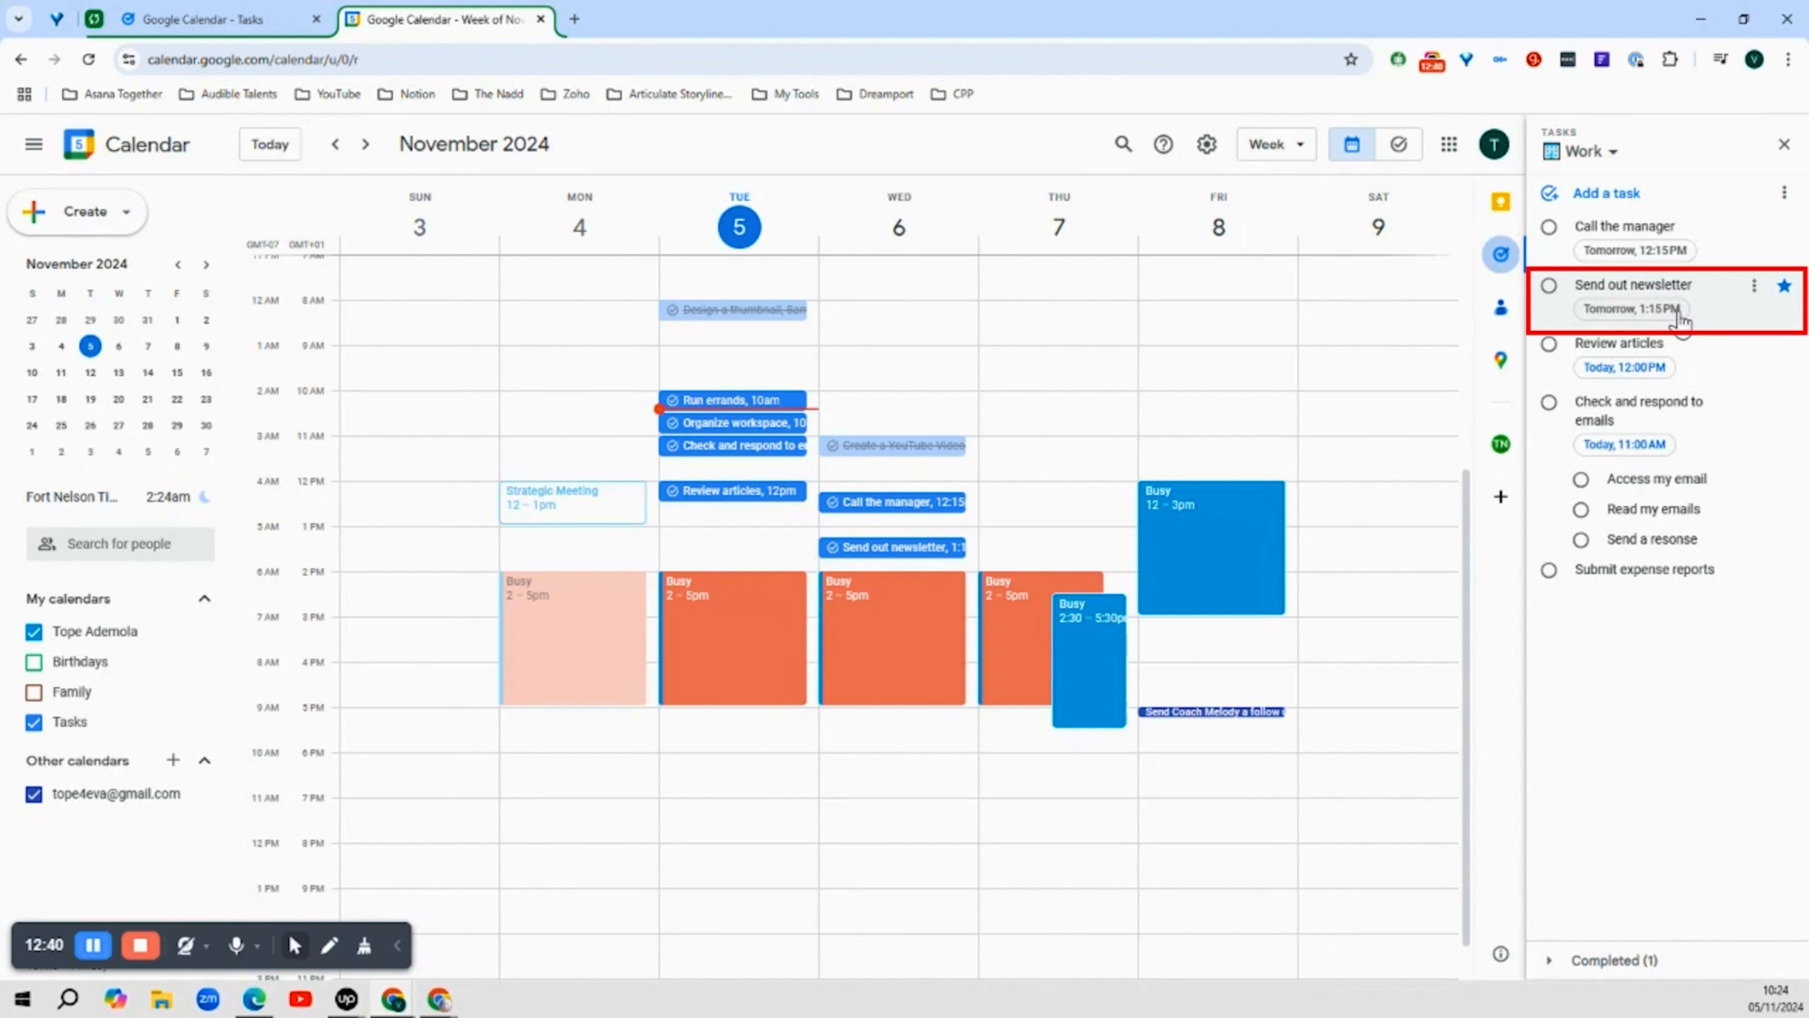
Browse the Starred tasks and then the My Tasks list in the side panel
left_click(1613, 154)
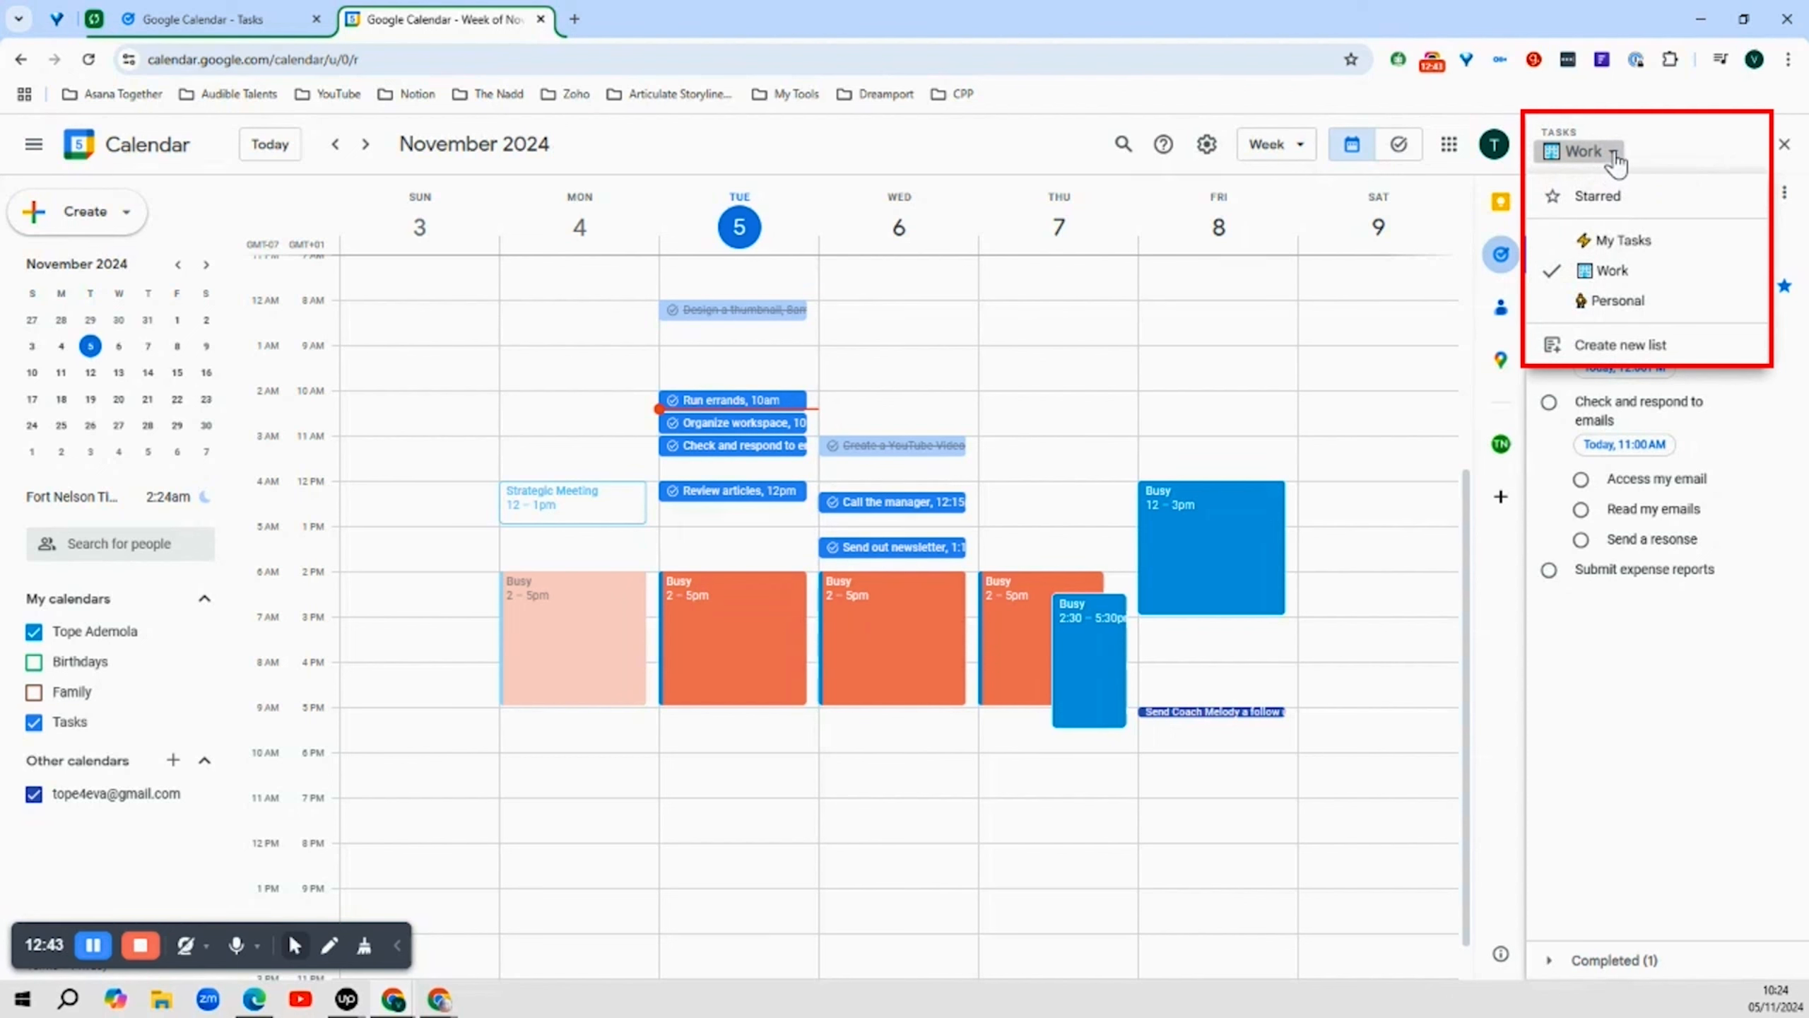
left_click(1606, 194)
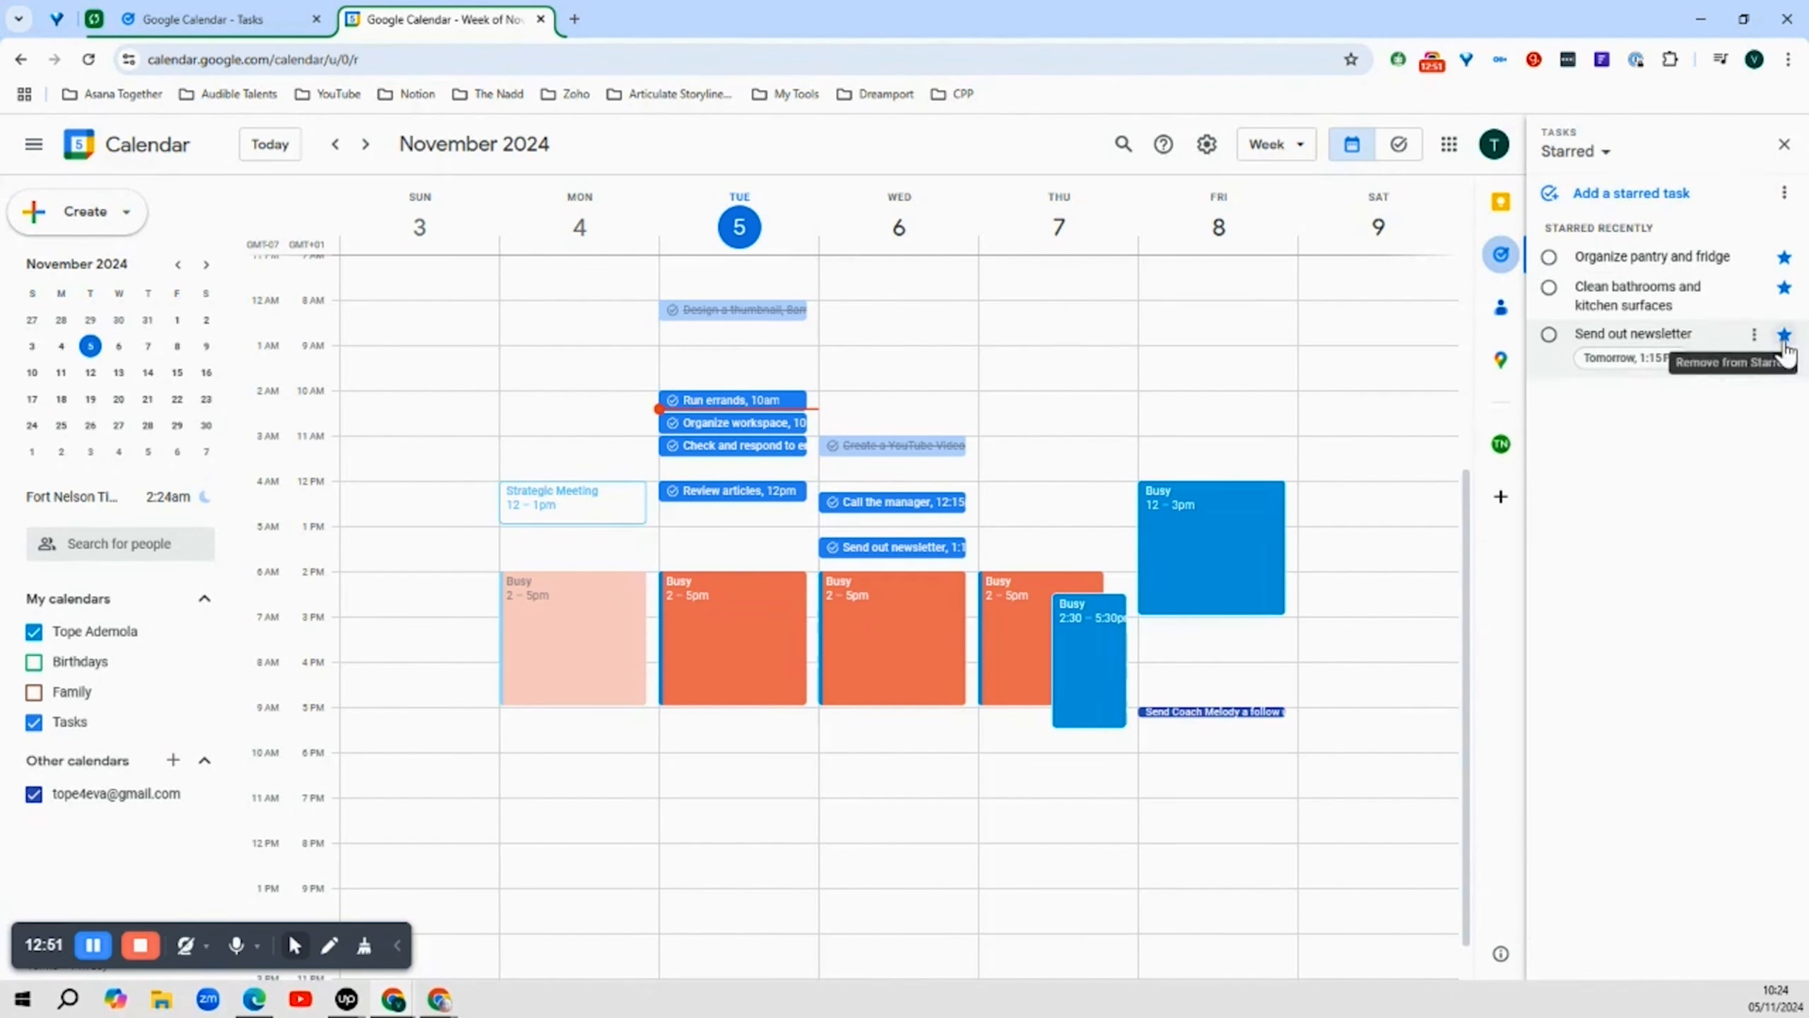
left_click(1602, 152)
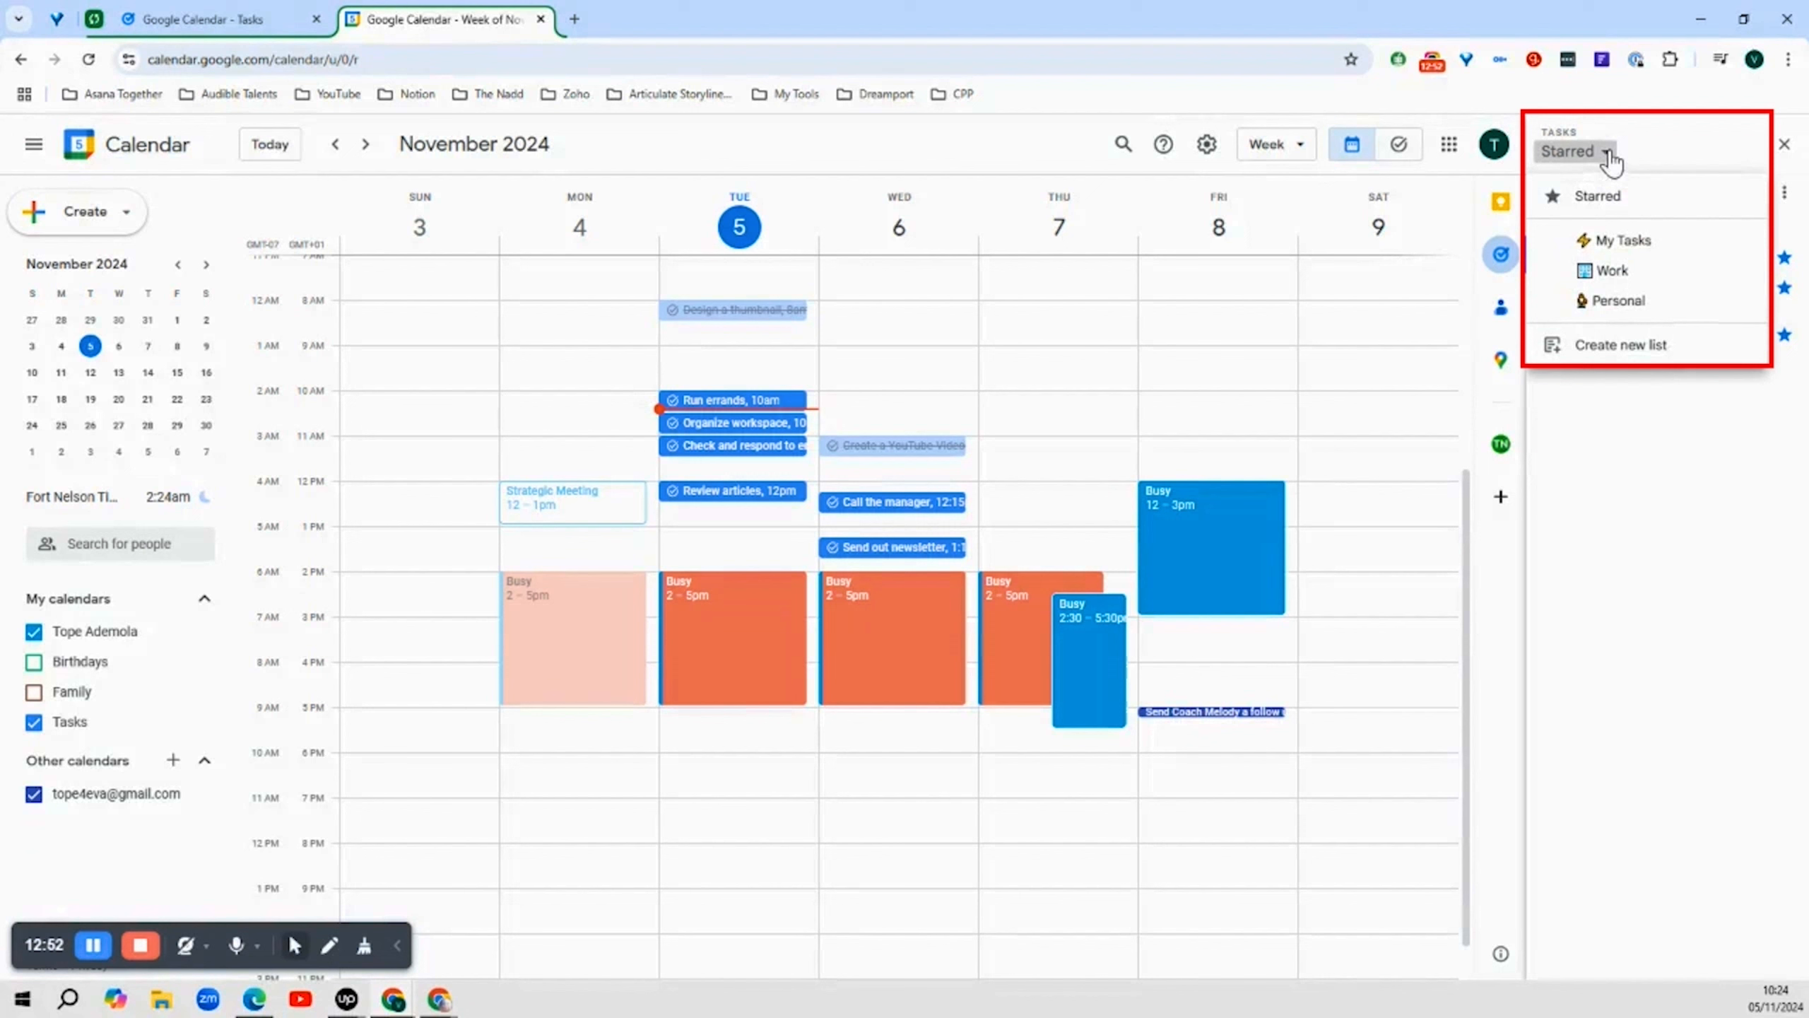
left_click(1623, 242)
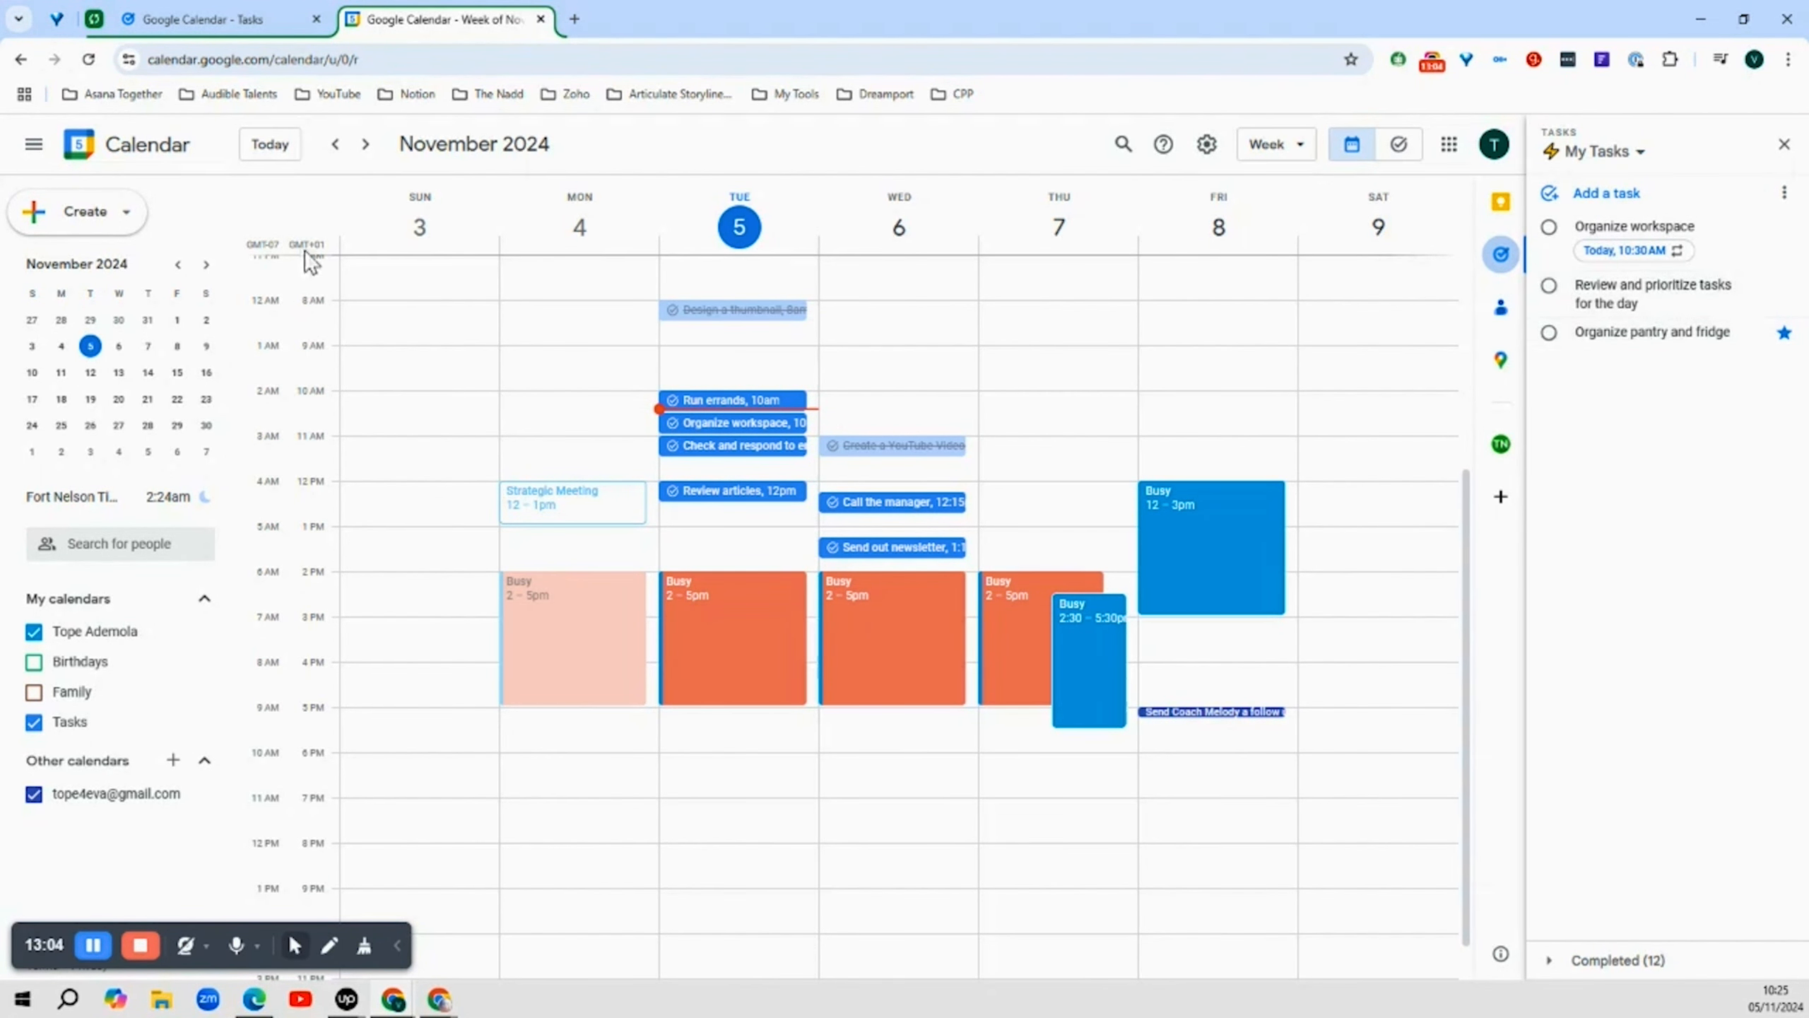
Back in Tasks, mark Organize workspace, Review and prioritize tasks for the day, and Organize pantry and fridge as completed
left_click(212, 21)
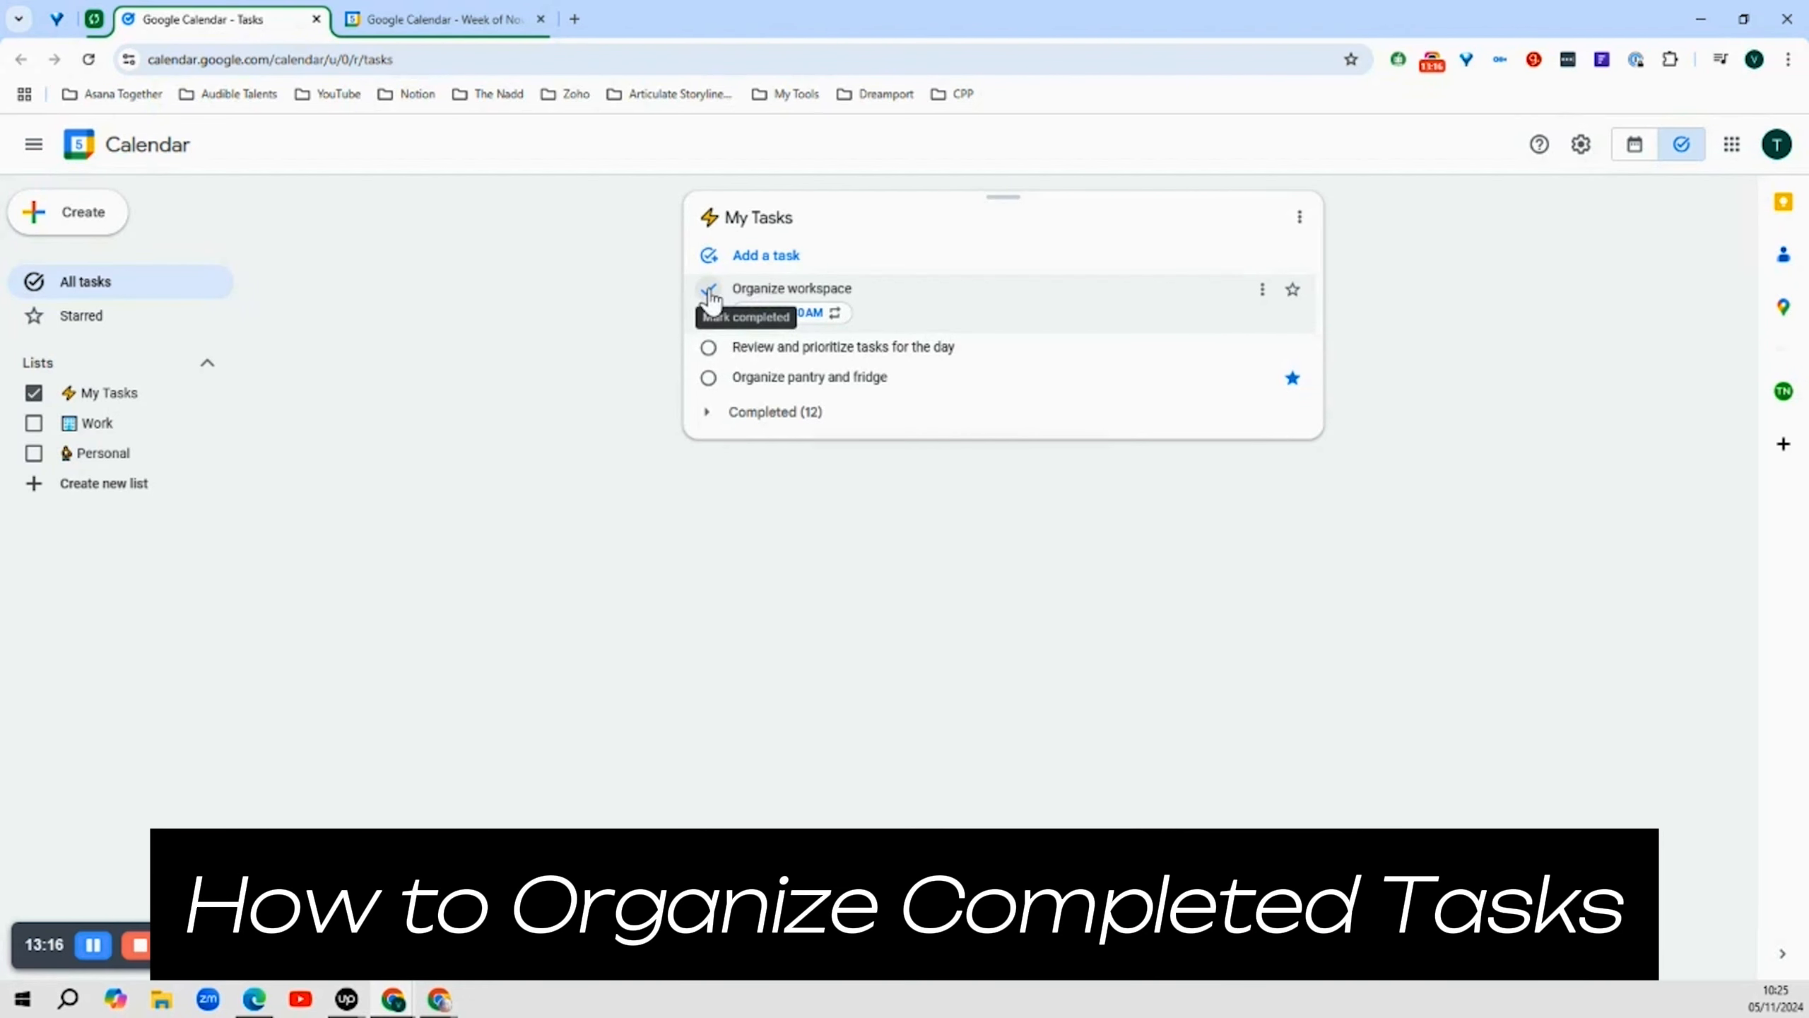
left_click(709, 290)
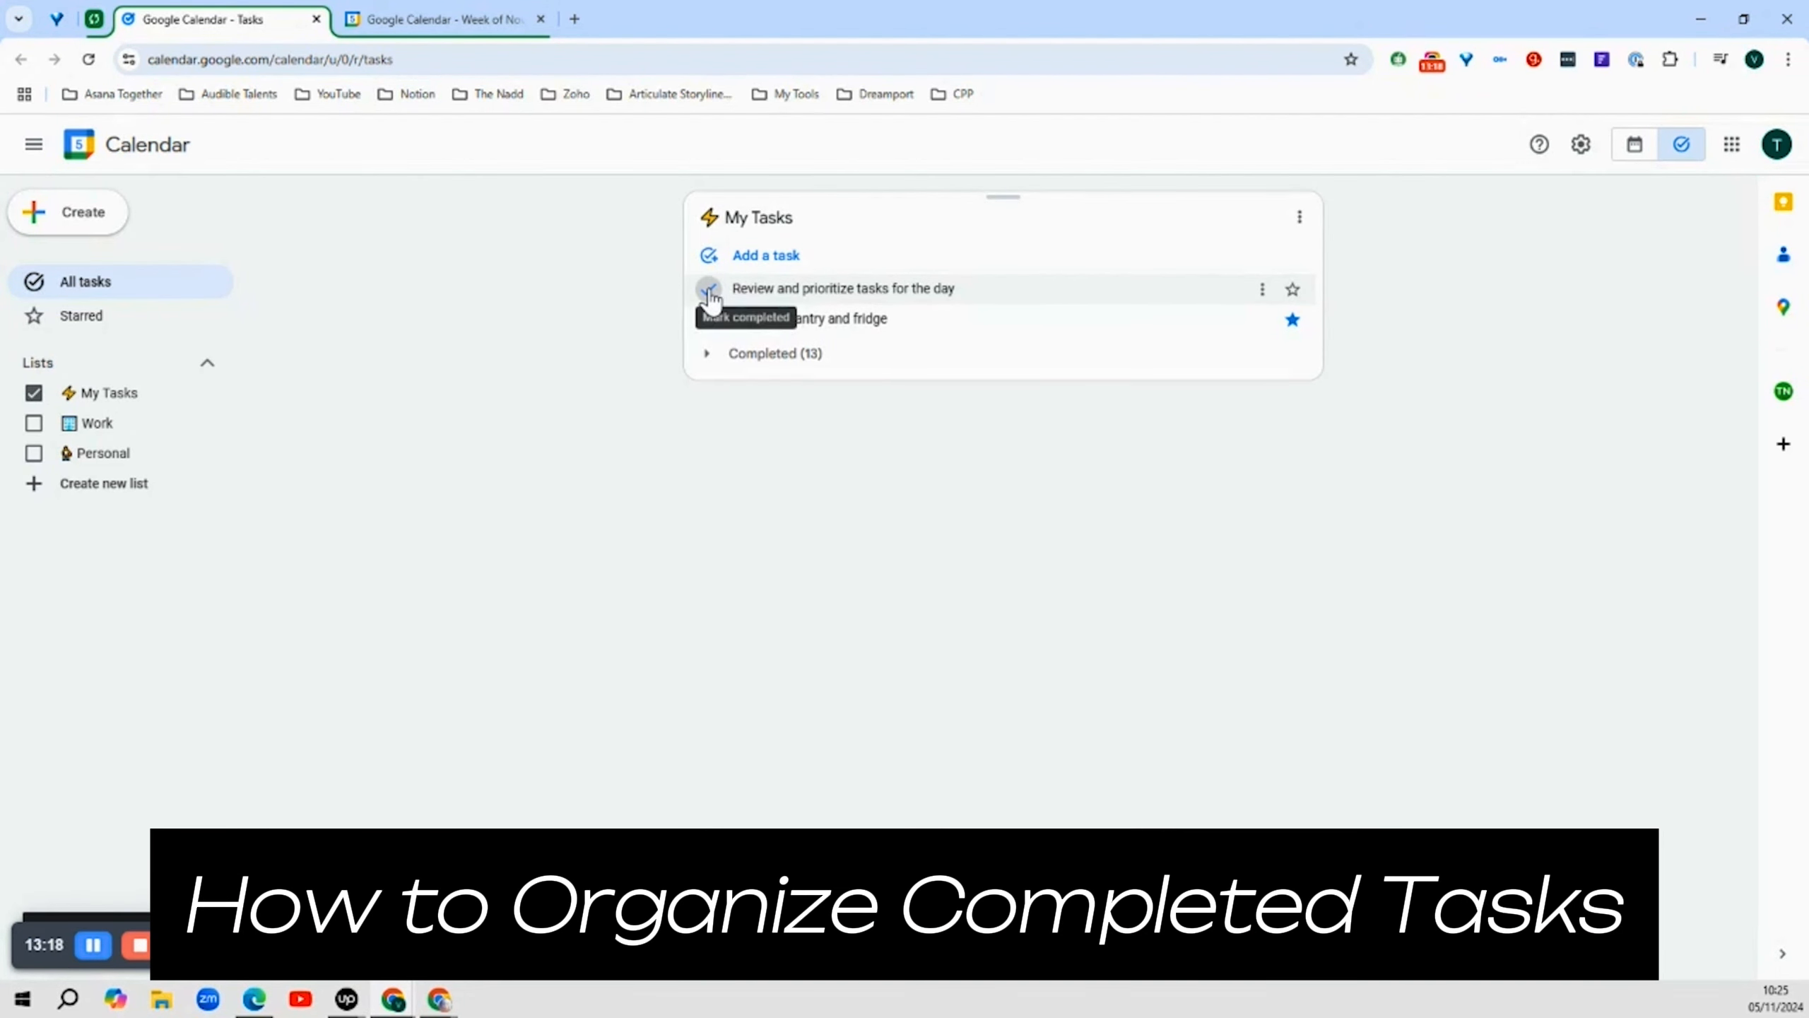
left_click(710, 289)
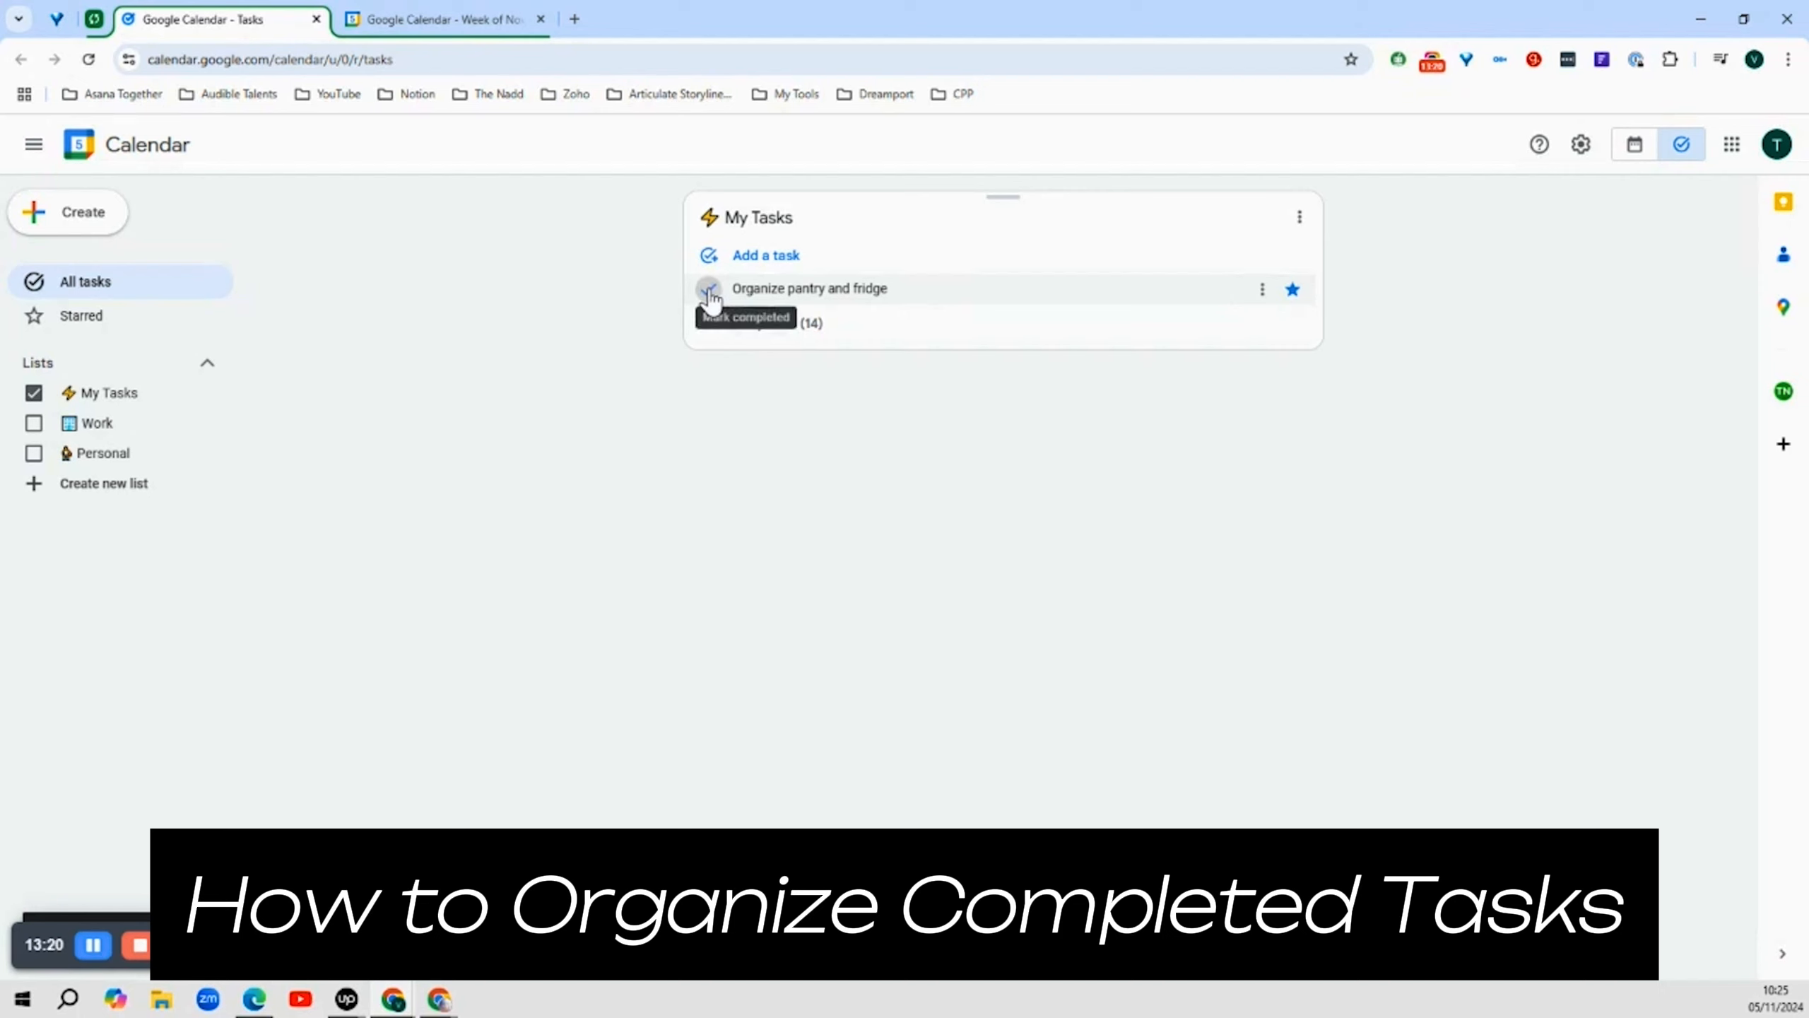
left_click(709, 289)
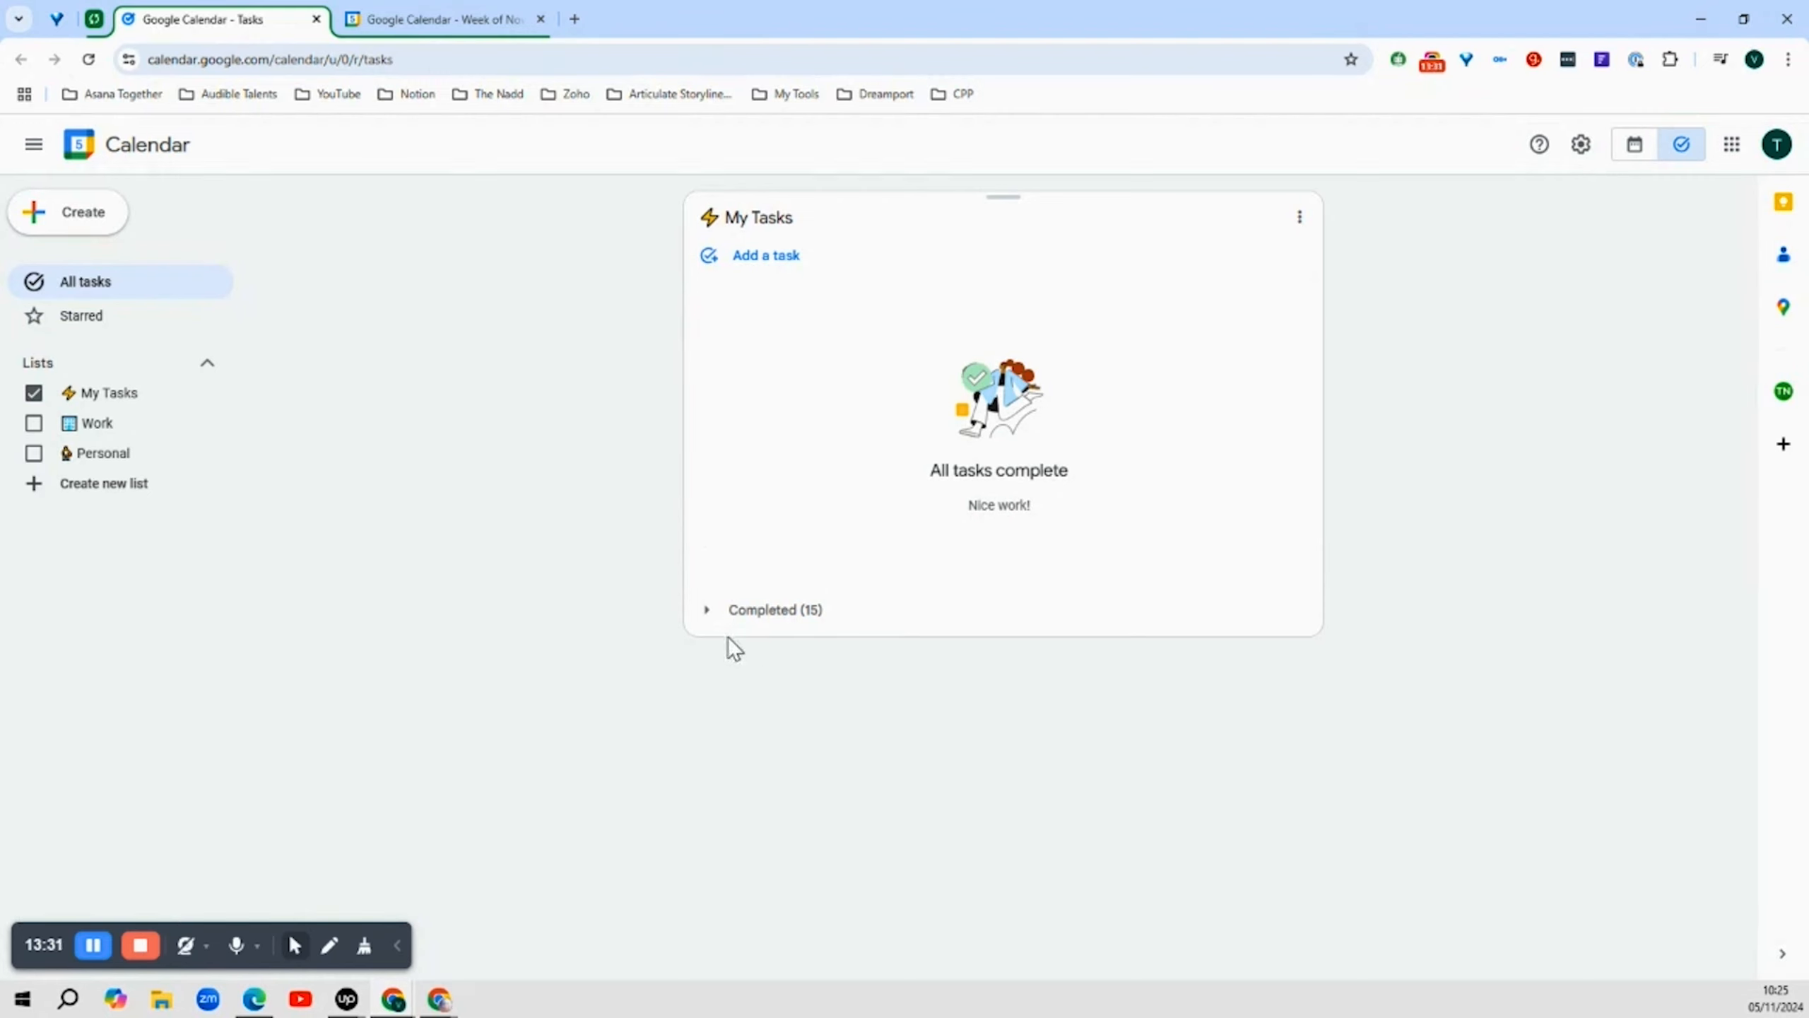
Expand the Completed section of My Tasks to review finished tasks
left_click(708, 614)
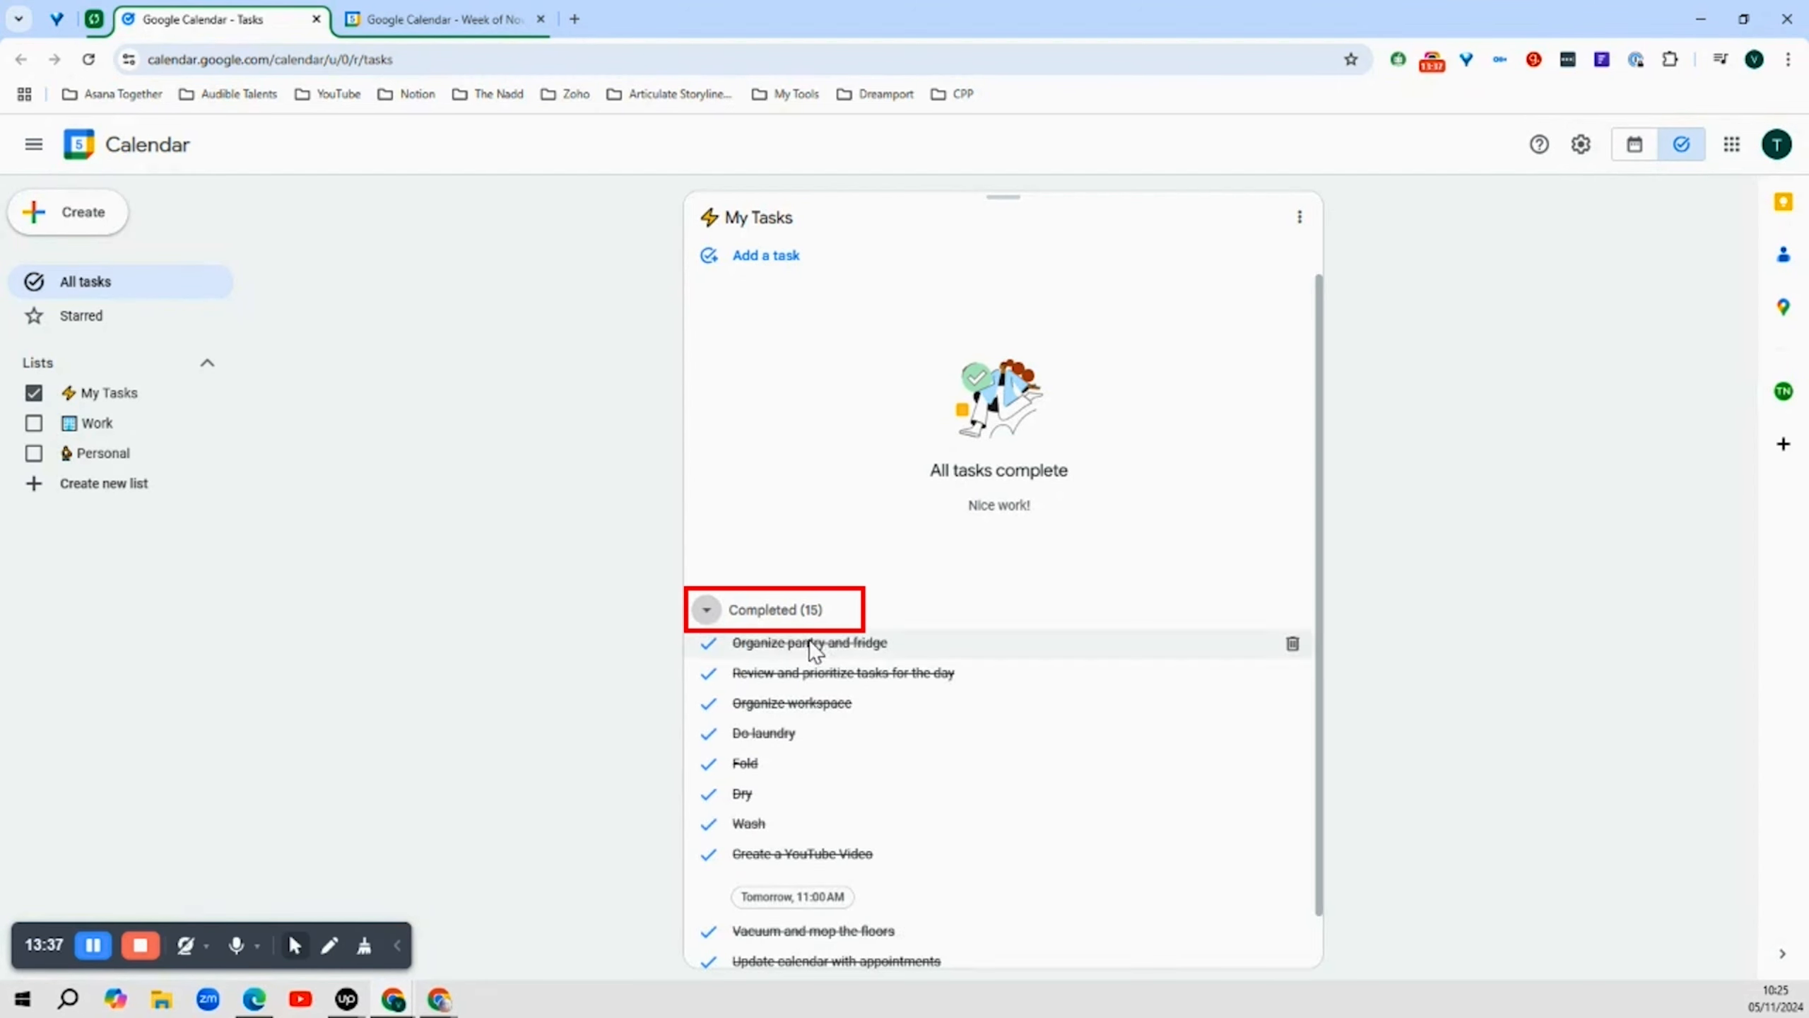
scroll(932, 780, "down", 1)
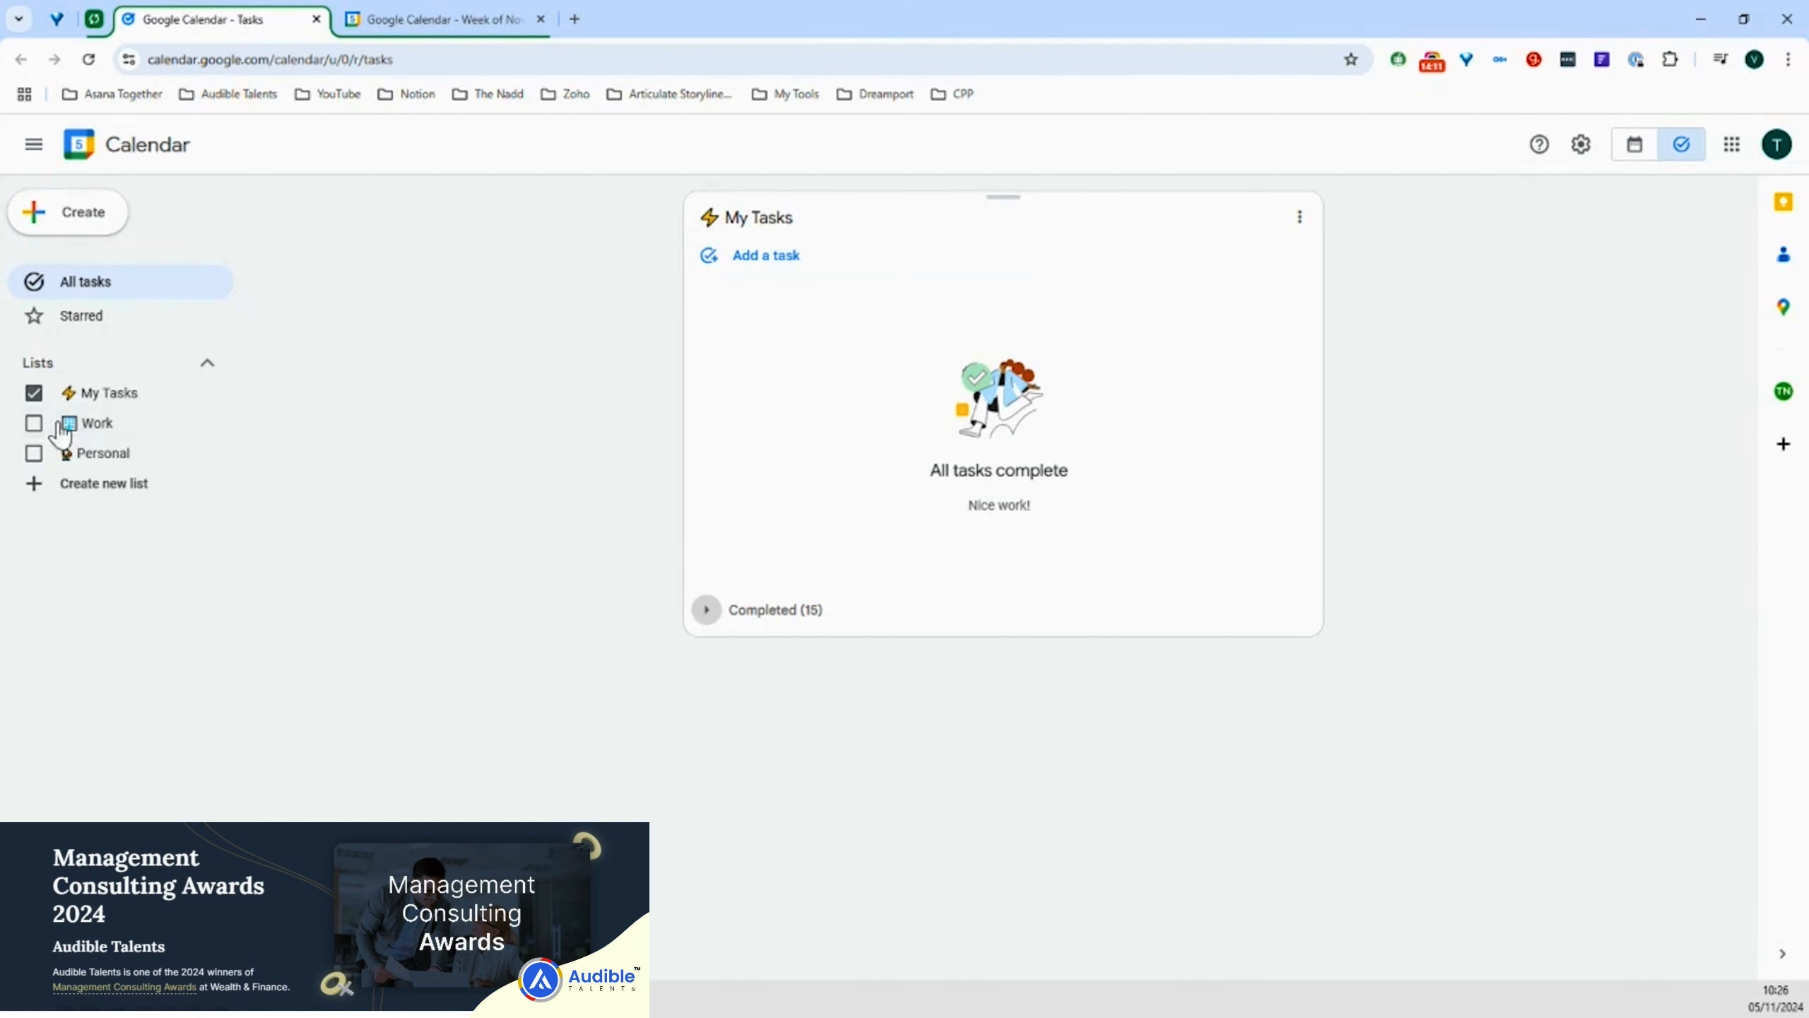
Show the Work and Personal lists again alongside My Tasks
left_click(33, 424)
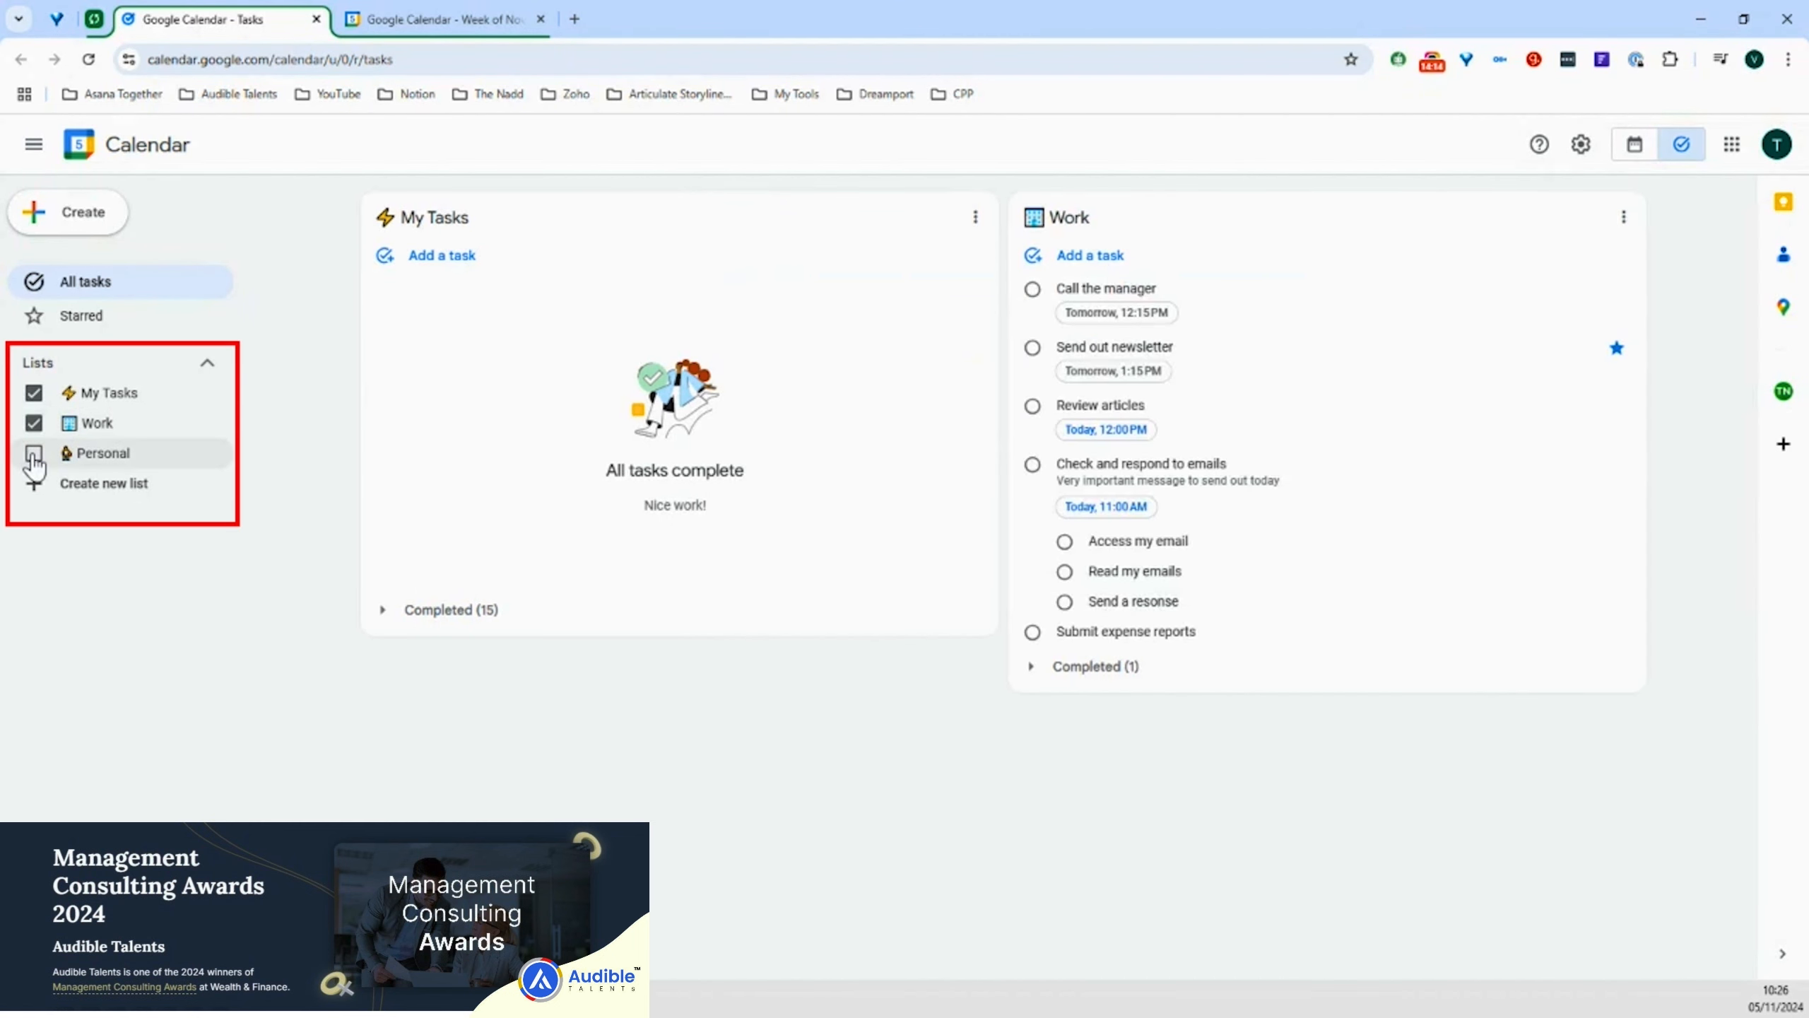
left_click(32, 456)
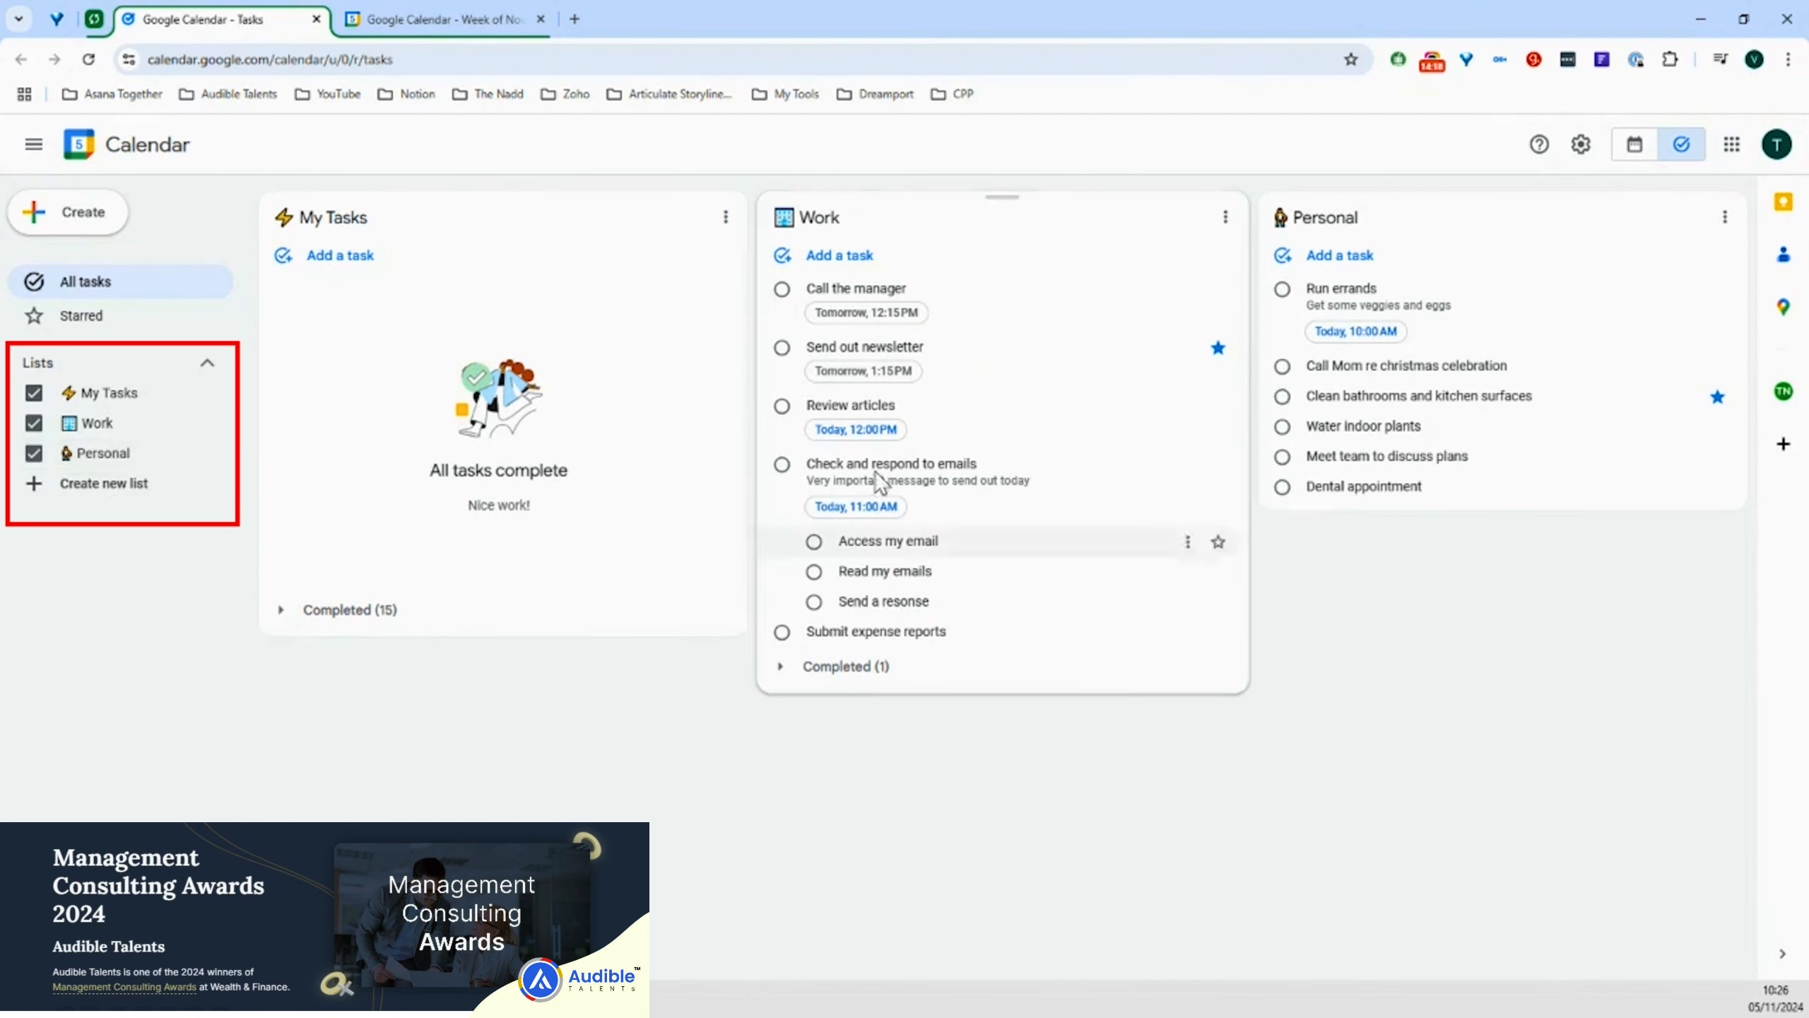